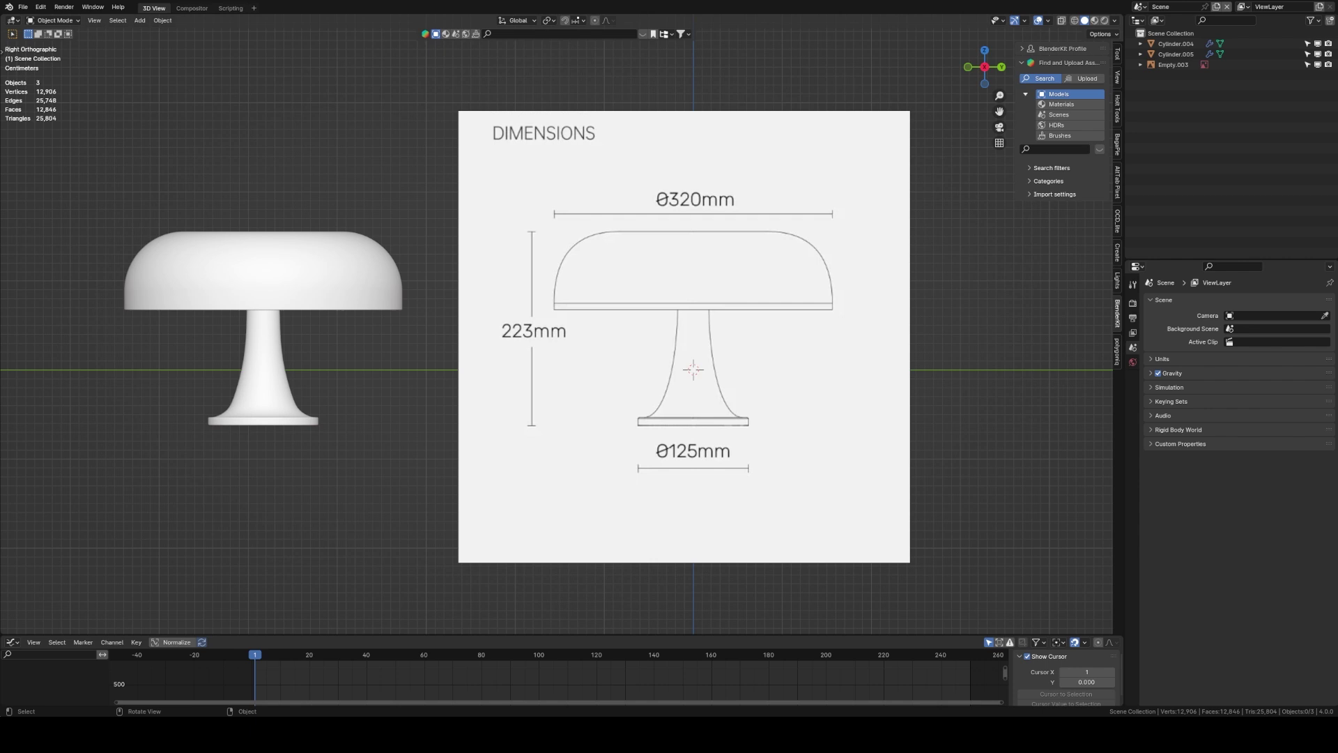
Step: Add a mesh cylinder at the world origin and shade it smooth
shift+middle_drag(967, 313, 892, 295)
key(shift+a)
click(526, 267)
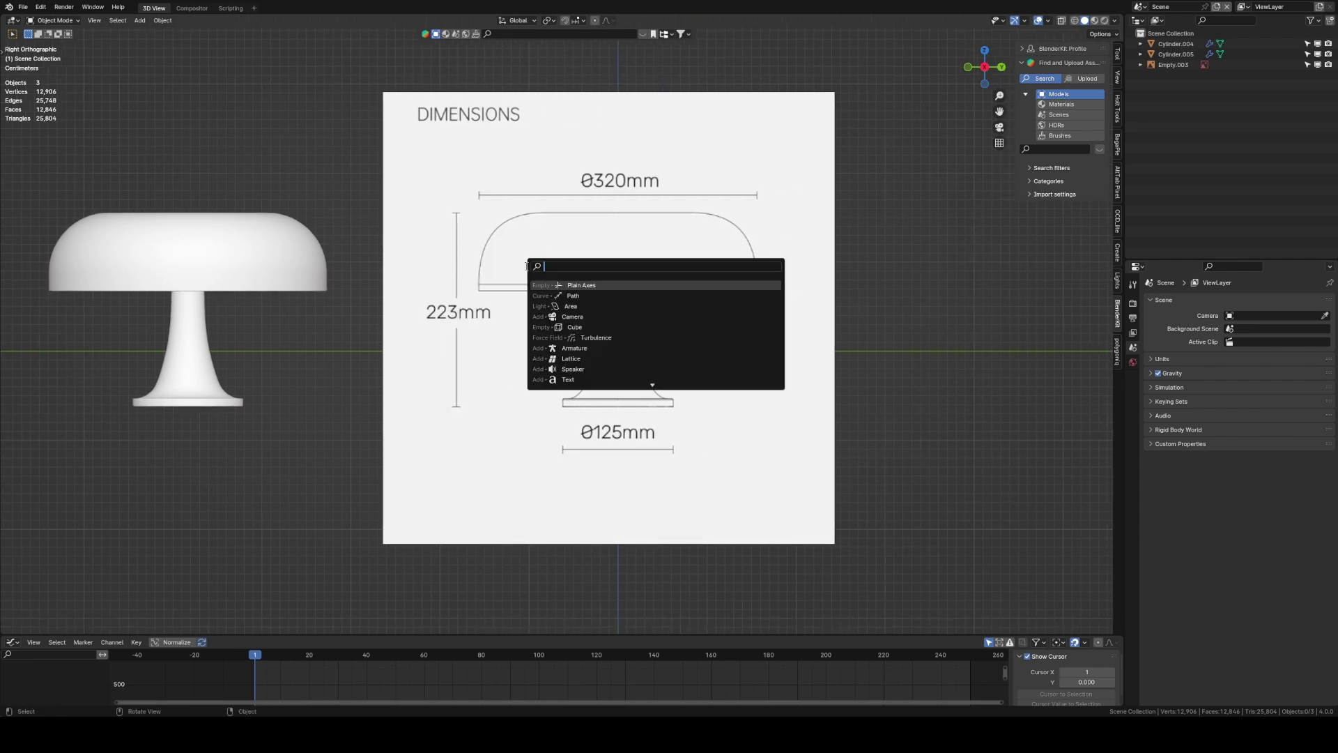
text(cy)
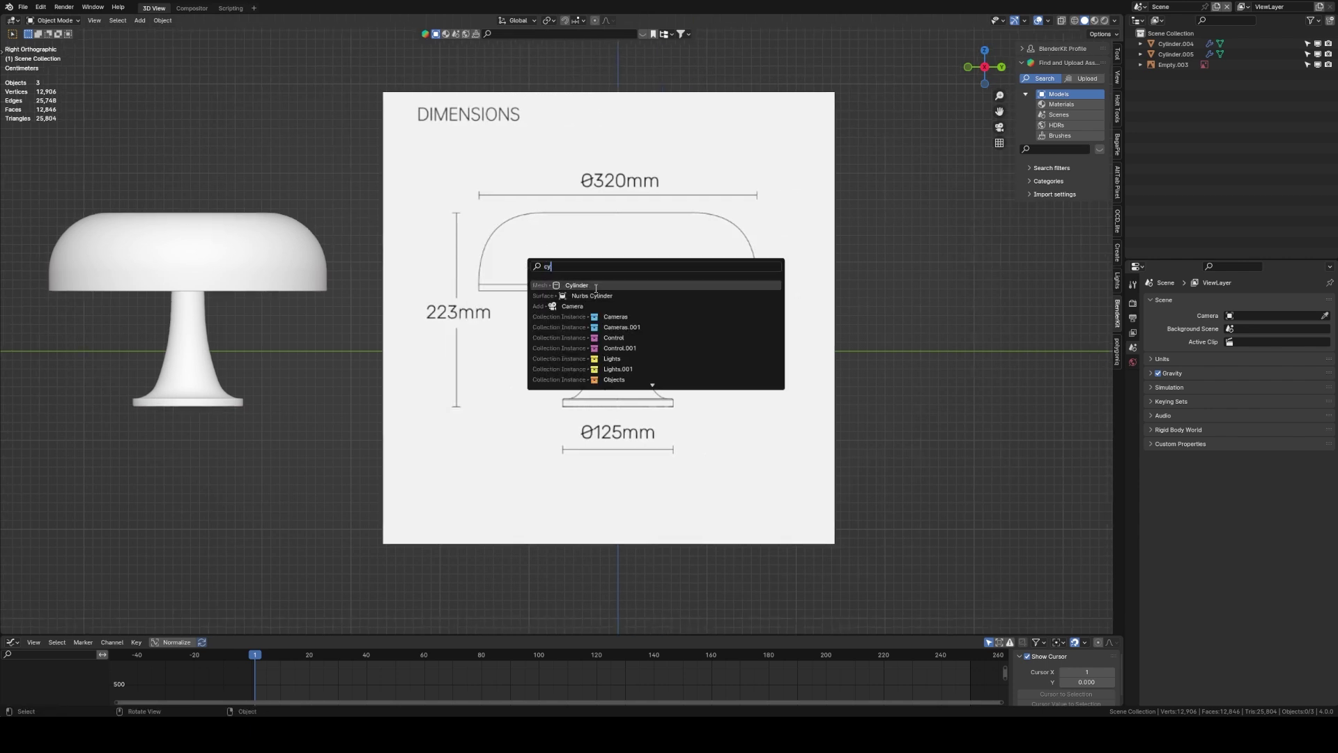
key(Return)
key(KP_Decimal)
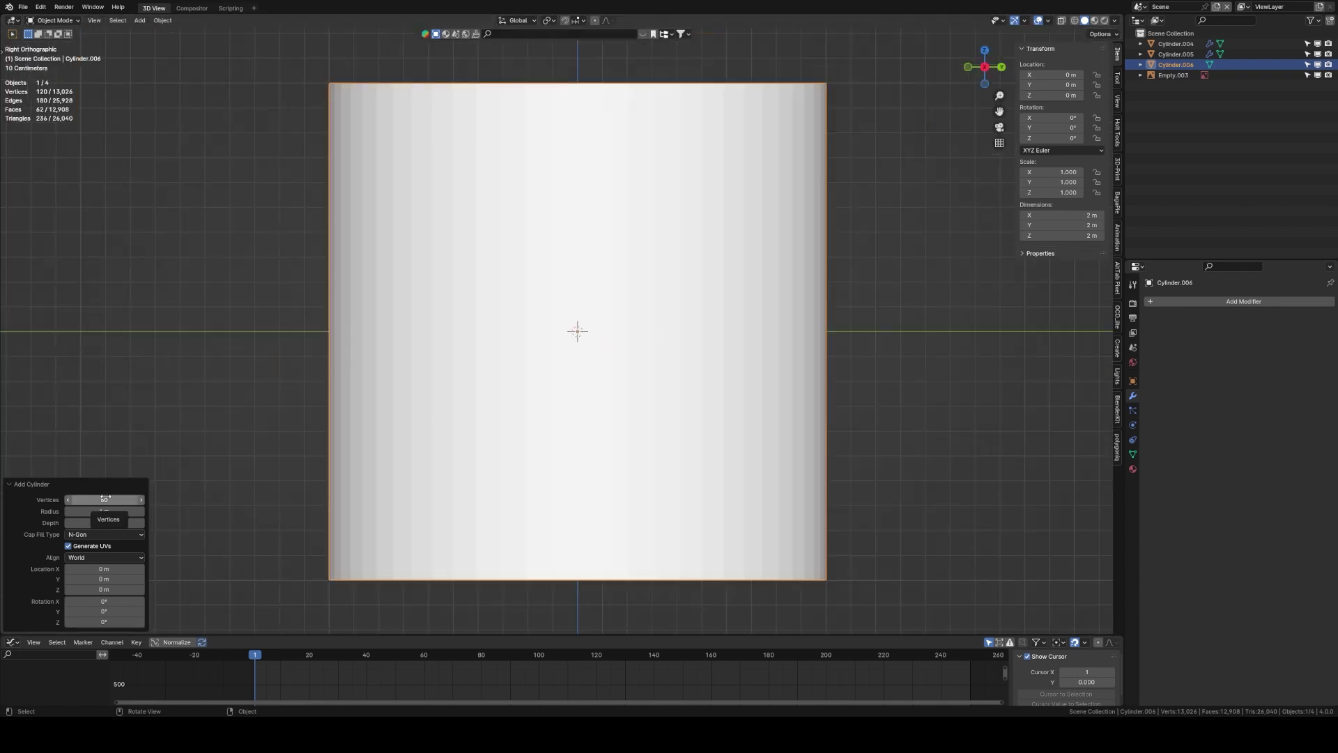
right_click(590, 284)
click(589, 278)
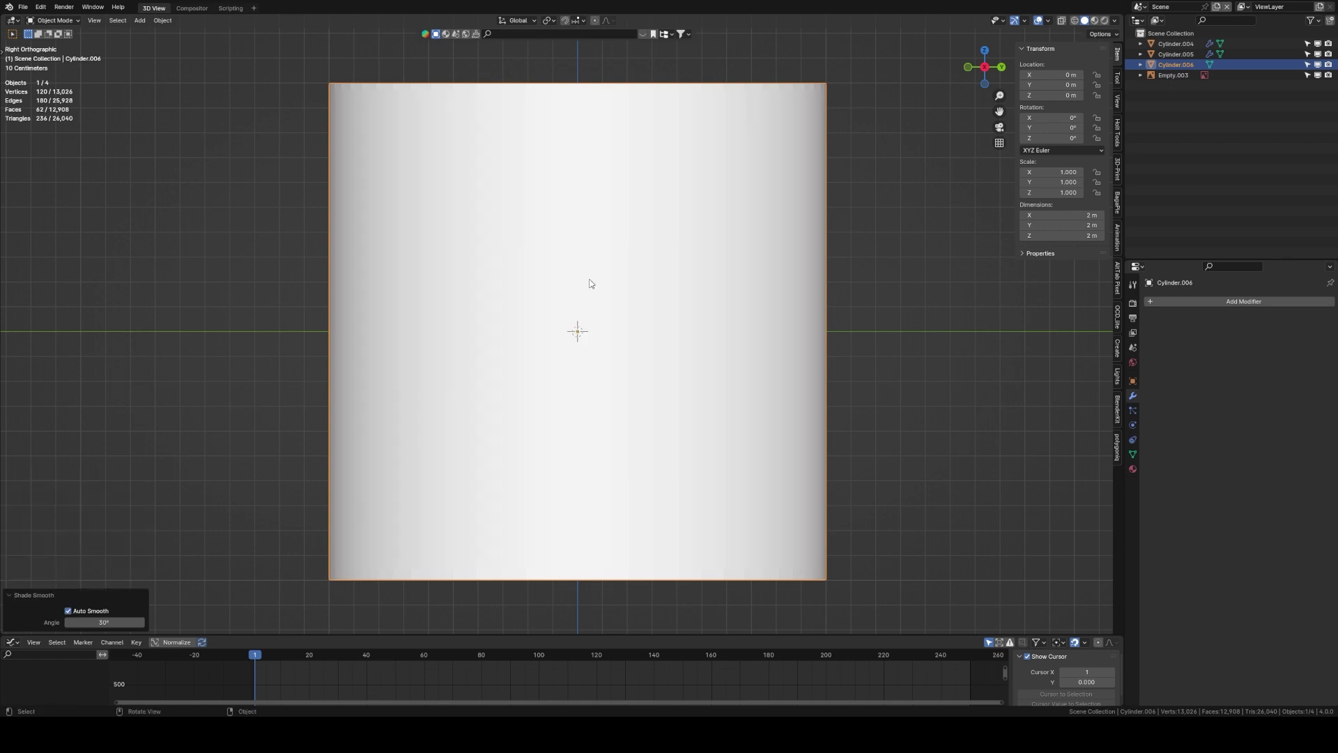
Step: Scale the cylinder down to about 0.0445 m, close to the width of the lamp stem in the reference drawing
key(s)
click(668, 338)
scroll(906, 317, up, 6)
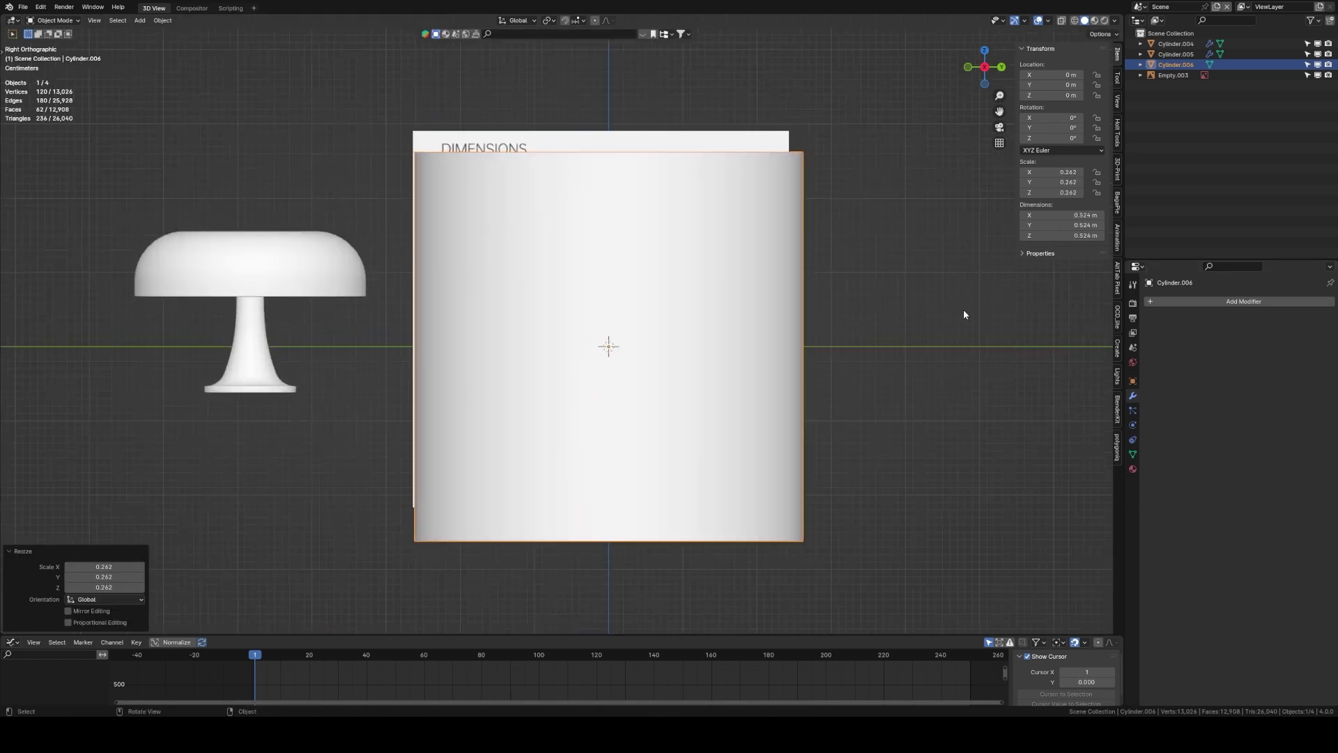
key(s)
click(722, 365)
scroll(837, 349, up, 6)
key(s)
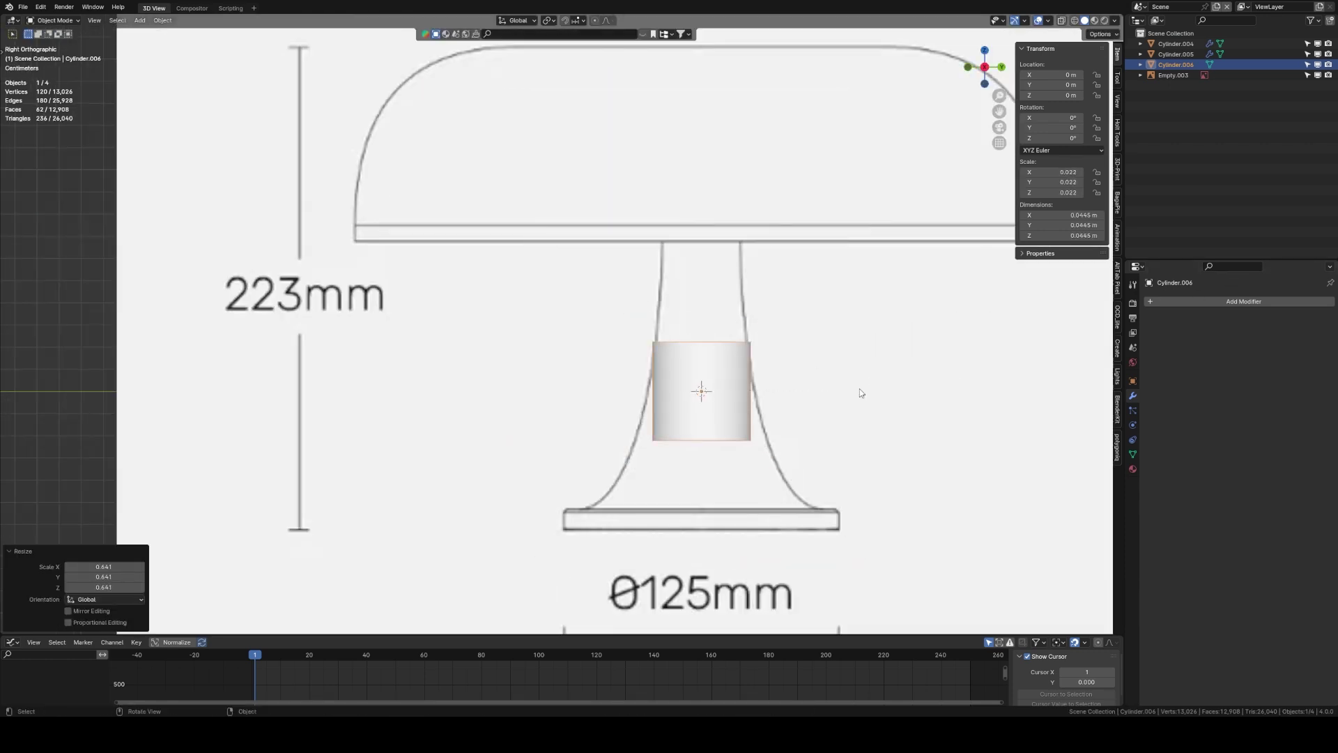
click(860, 391)
Step: Raise the cylinder about 0.041 m along Z to the upper part of the lamp stem
key(g)
key(z)
click(860, 319)
scroll(815, 276, up, 3)
Step: In Edit Mode, hide the edge-length overlay and scale the whole cylinder mesh by 0.82
key(Tab)
scroll(928, 310, up, 3)
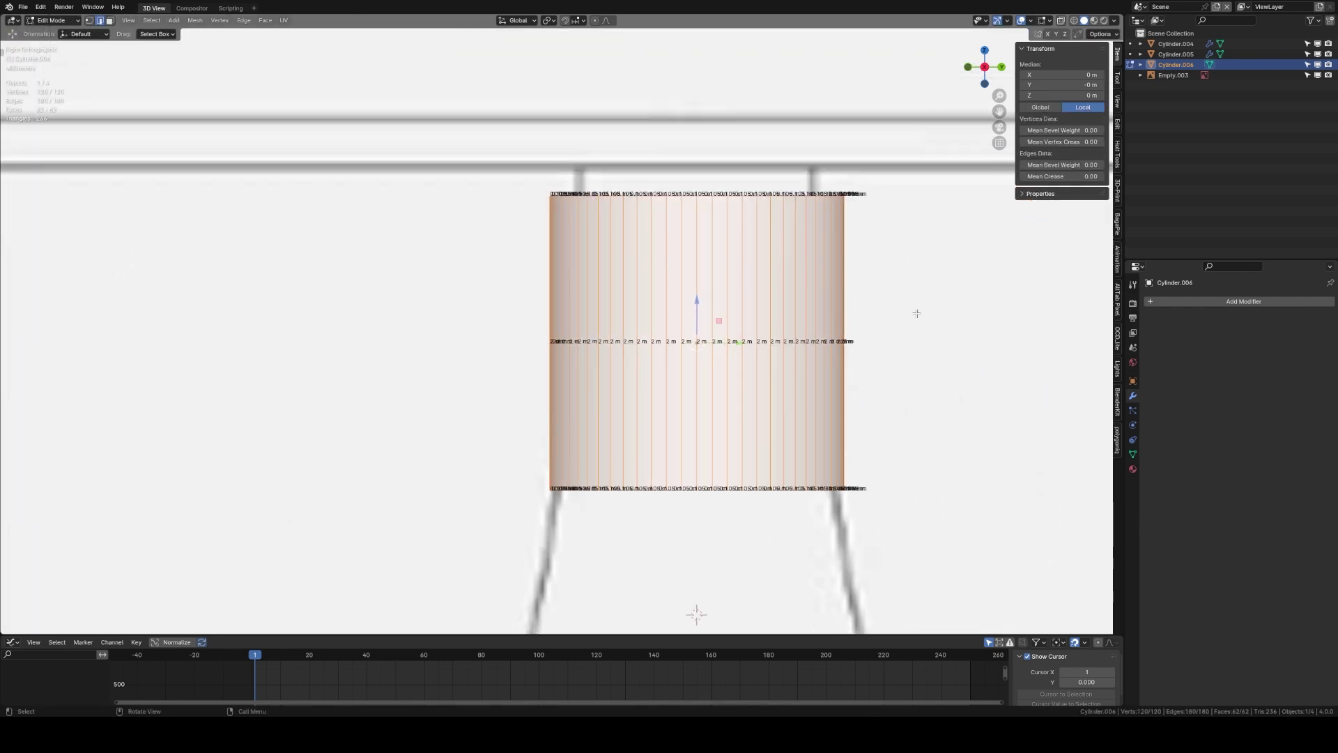
click(1052, 20)
click(1010, 180)
key(s)
click(950, 287)
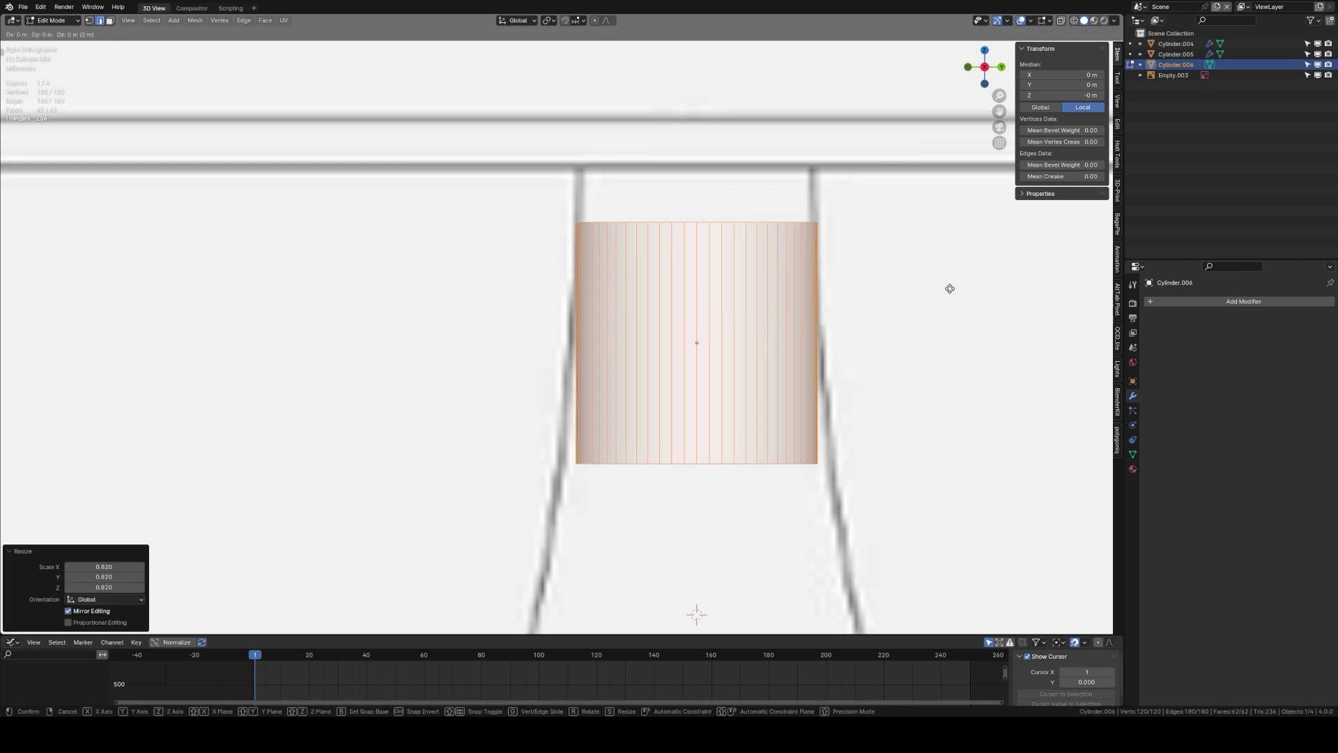
Step: Move the mesh up to the underside of the shade and scale it to about 0.0356 m wide, then return to Object Mode
key(g)
key(z)
click(956, 233)
key(s)
click(950, 237)
key(g)
key(z)
click(947, 230)
key(s)
click(952, 213)
key(Tab)
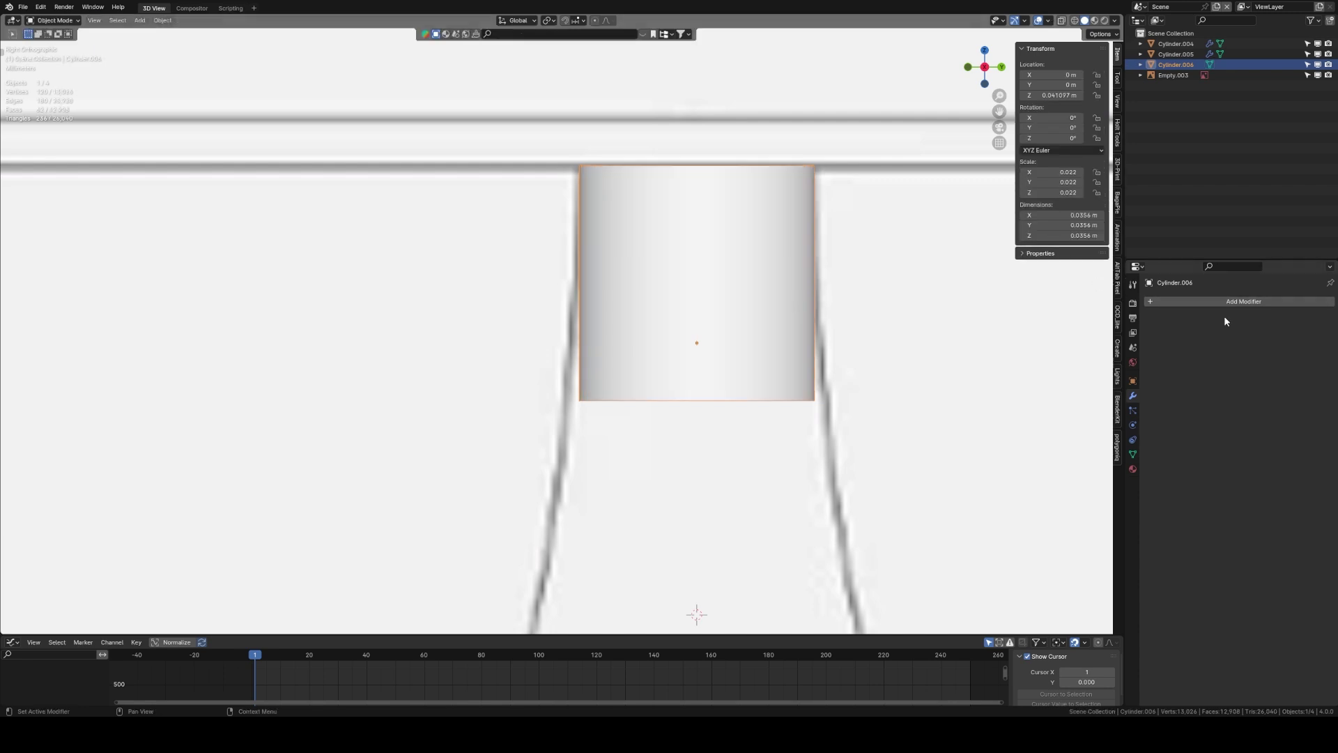
Step: Add a Subdivision Surface modifier to the cylinder
click(1229, 302)
click(1231, 305)
text(sub)
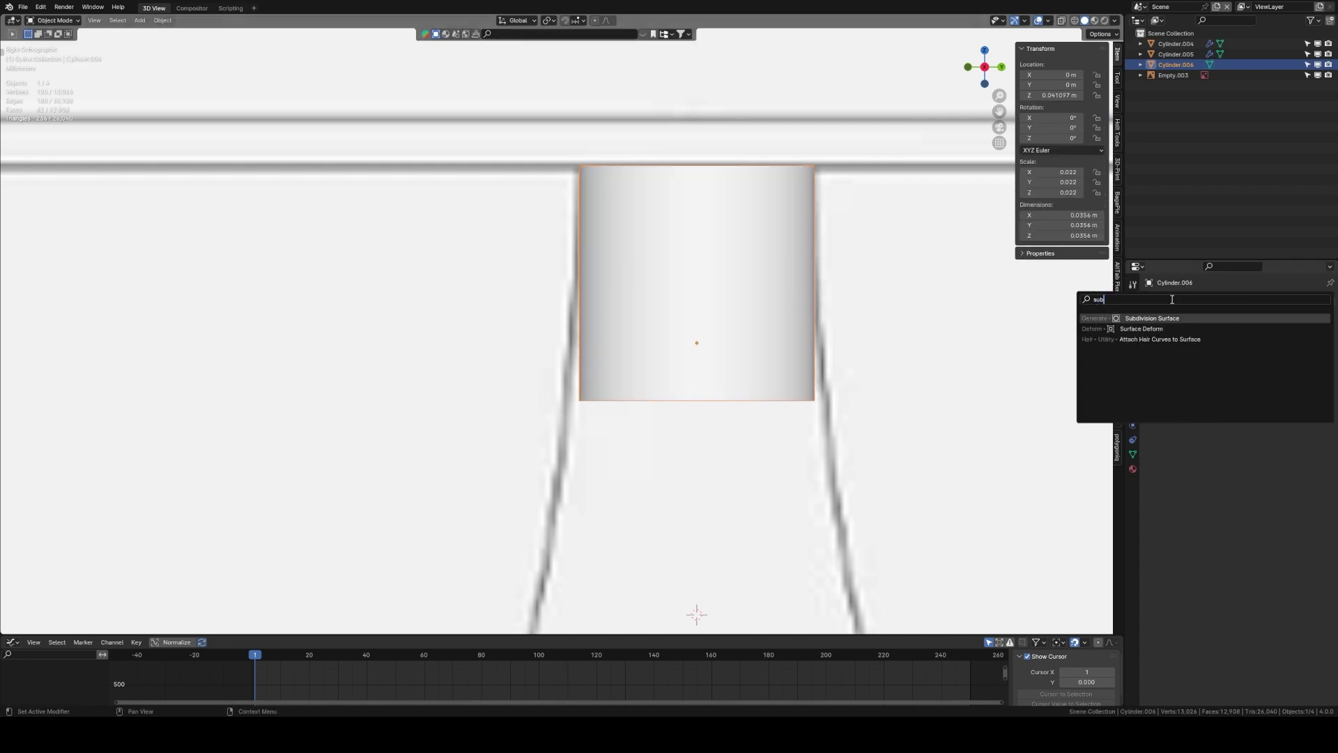
click(1150, 319)
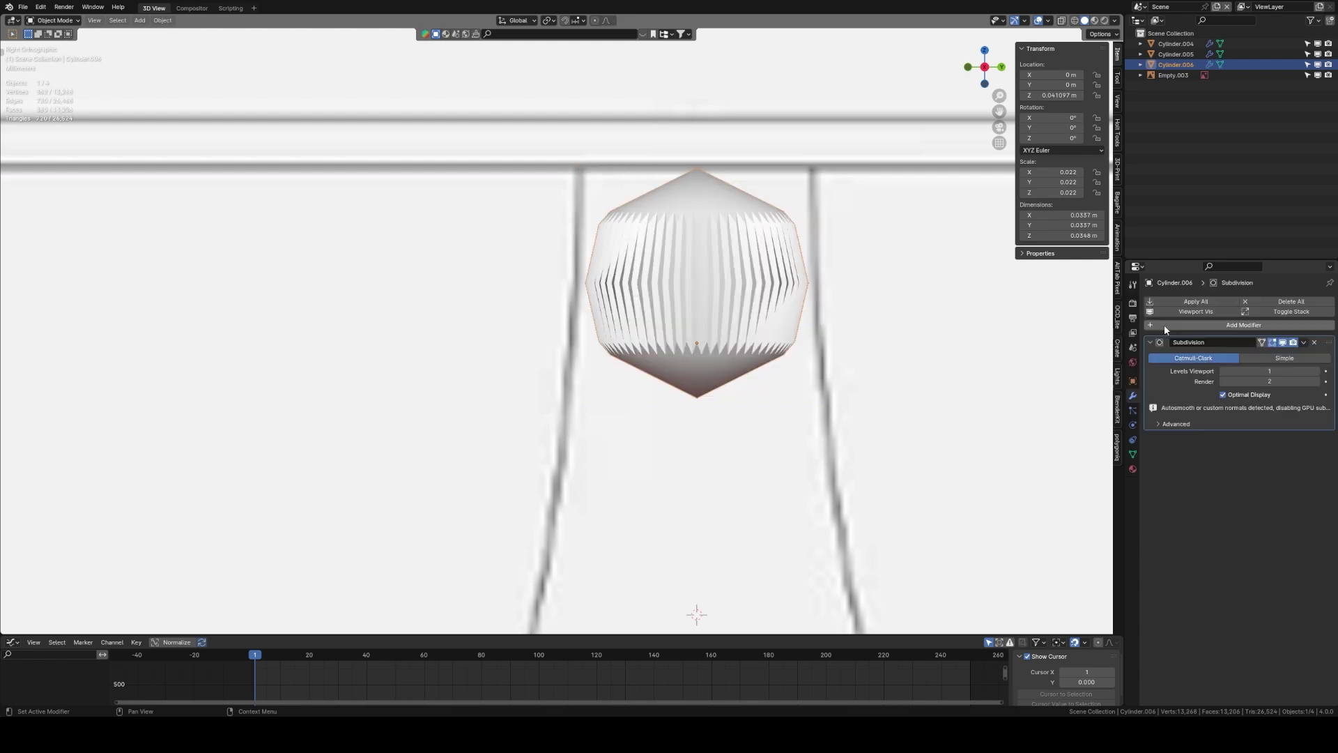
Step: In wireframe Edit Mode, extrude the cylinder's bottom face down about 0.0305 m and scale it by 1.318 to follow the stem outline
scroll(607, 354, down, 4)
key(Tab)
key(shift+z)
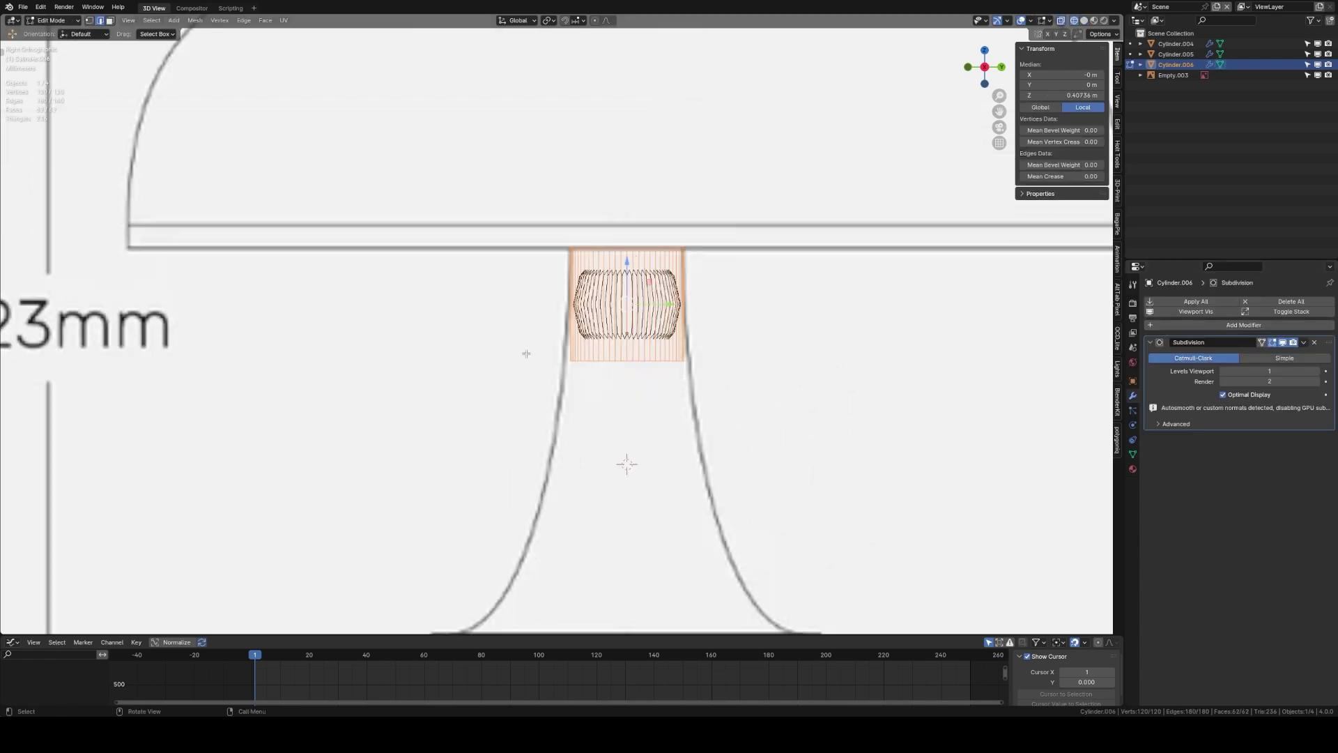
drag(526, 353, 792, 448)
shift+middle_drag(792, 448, 850, 341)
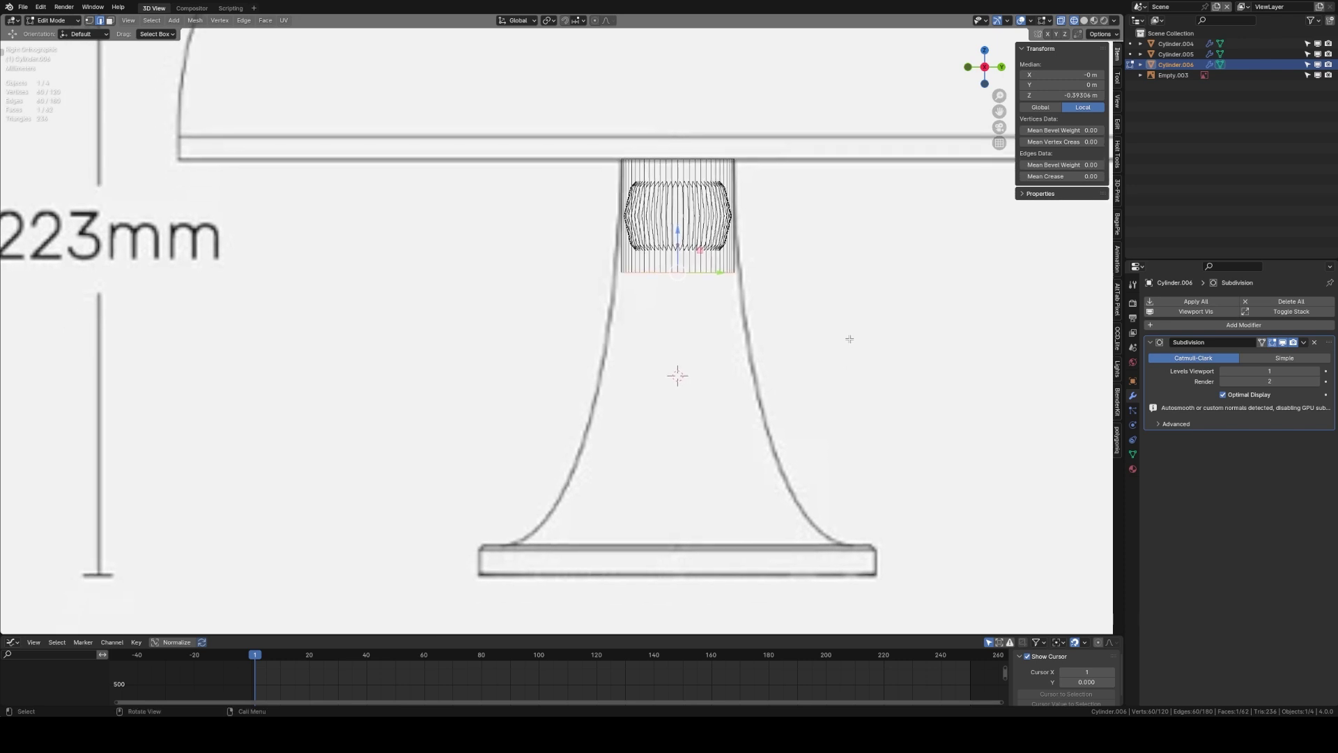
key(e)
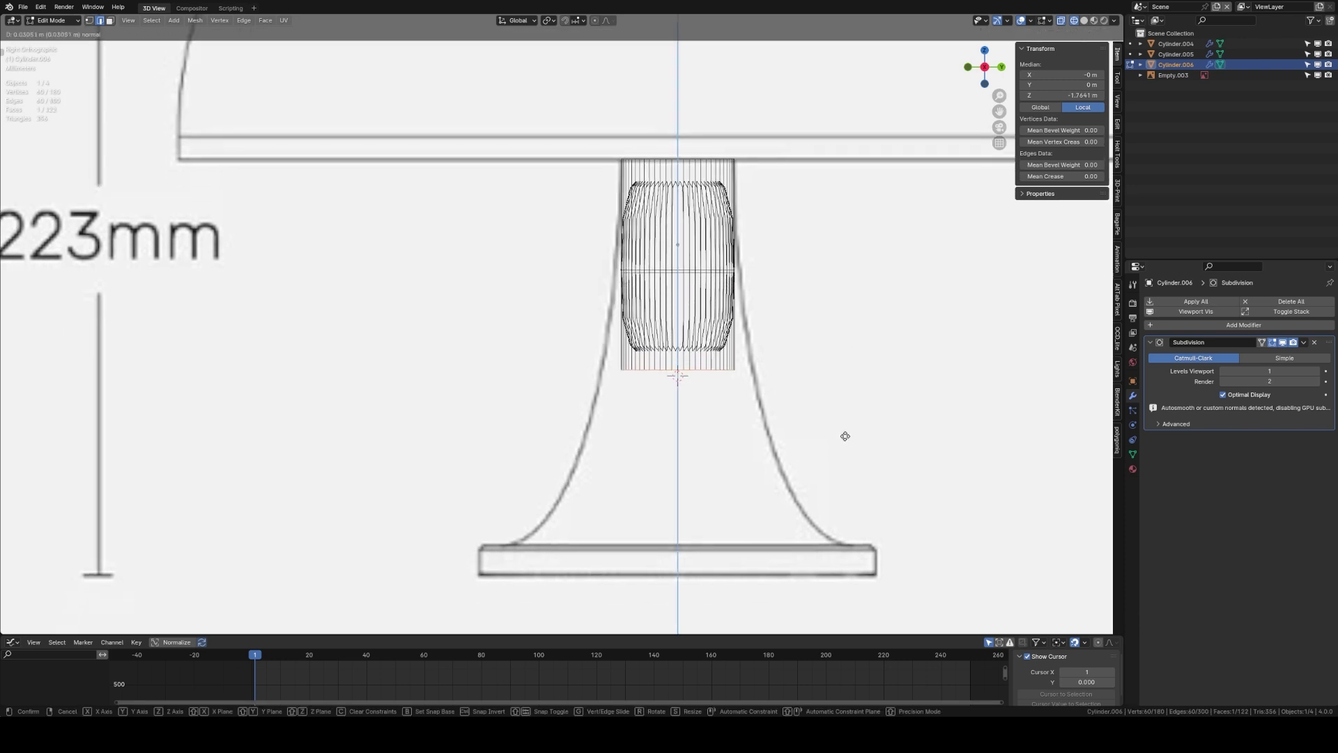
click(851, 435)
key(s)
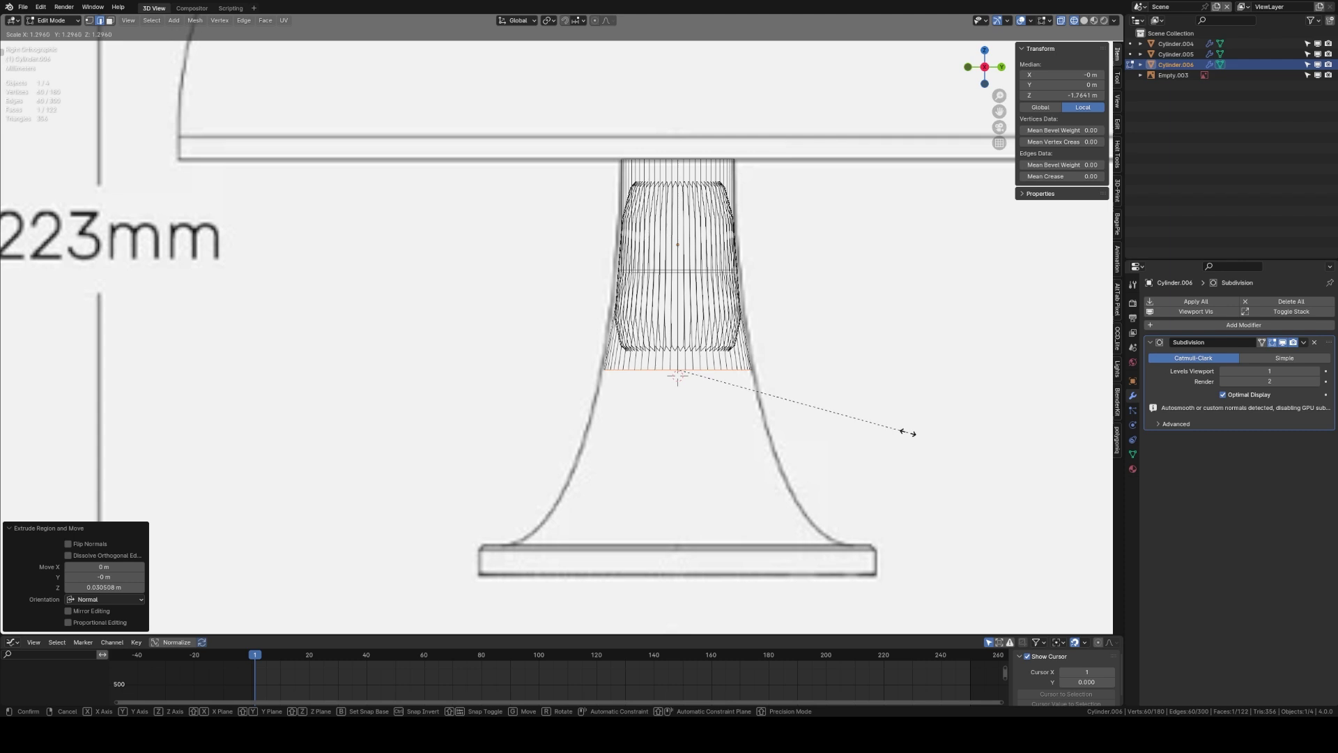
click(908, 435)
Step: Extrude the bottom face down about 0.033 m more and widen it to the reference stem's flare
shift+middle_drag(911, 430, 886, 335)
key(e)
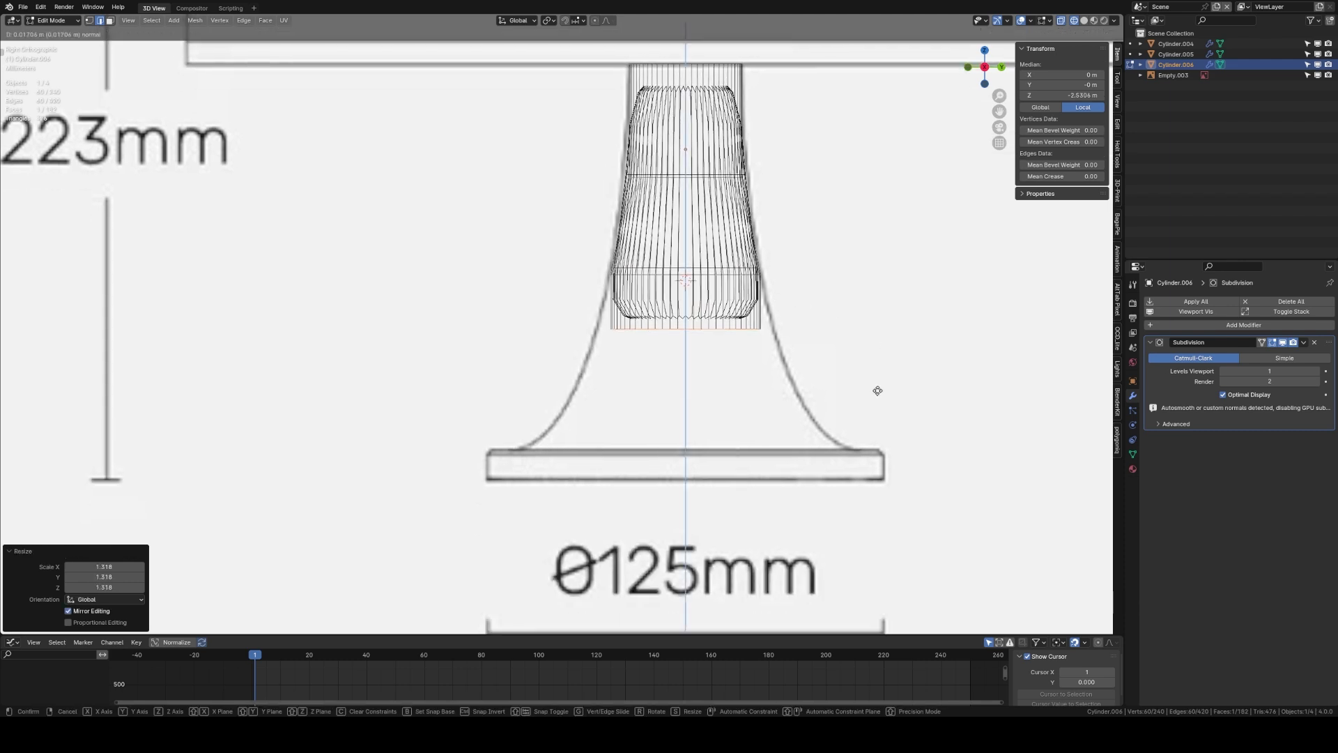
click(867, 439)
key(s)
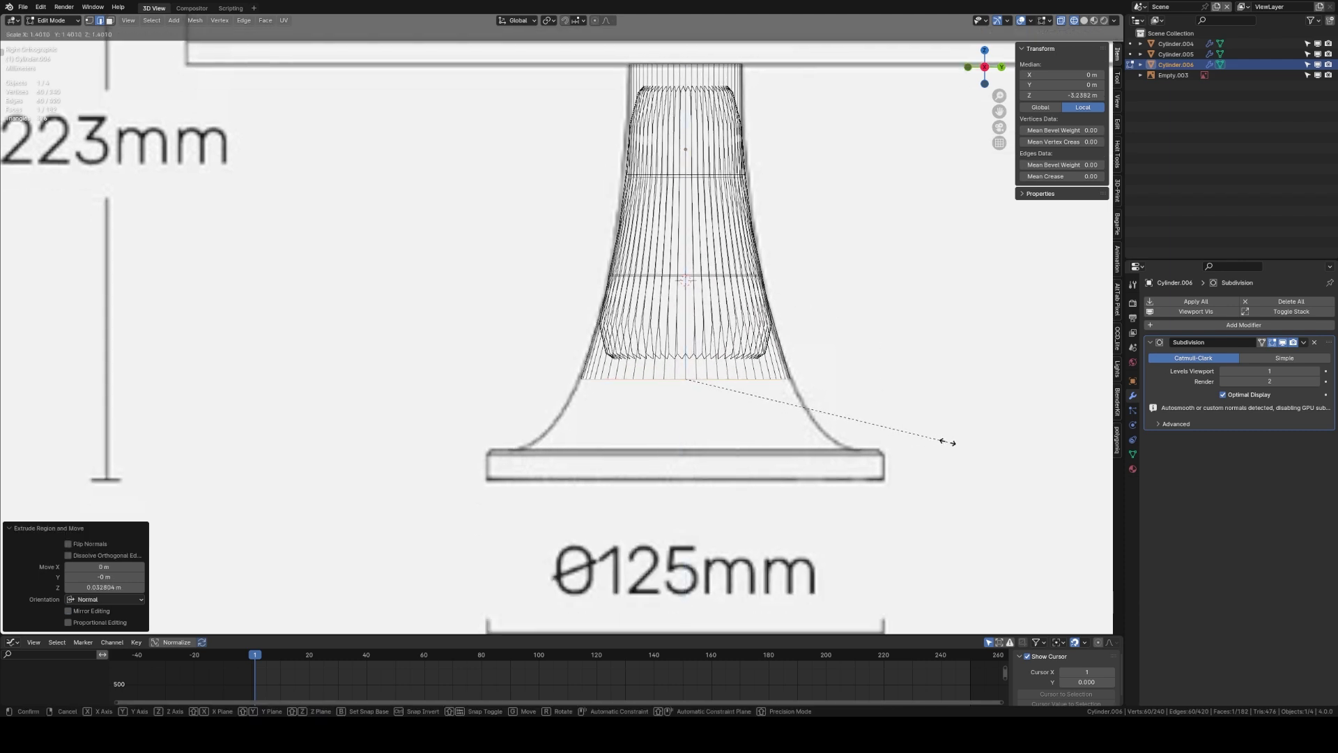
click(946, 442)
Step: Extrude the bottom face down again, scale it by 1.369, and raise it about 7 mm to sit just above the base
shift+middle_drag(932, 436, 905, 338)
key(e)
click(903, 414)
key(s)
click(983, 397)
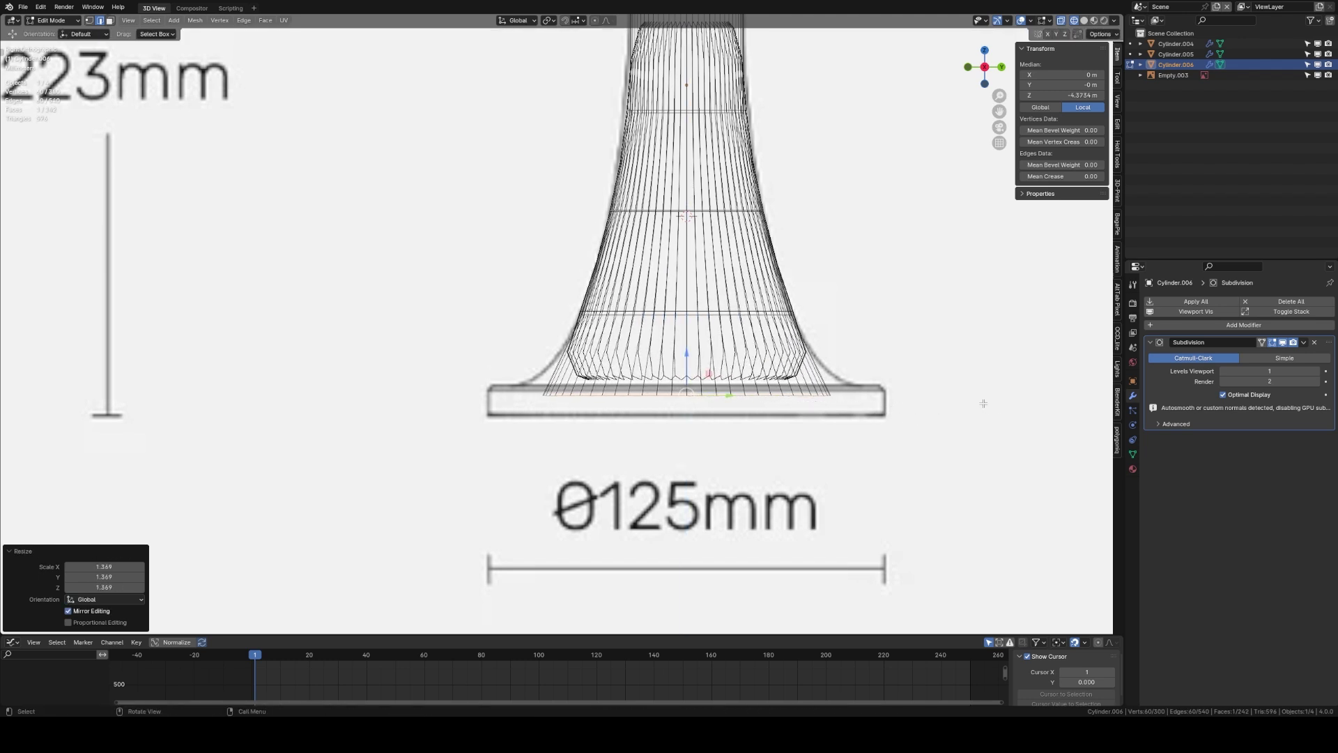
key(g)
key(z)
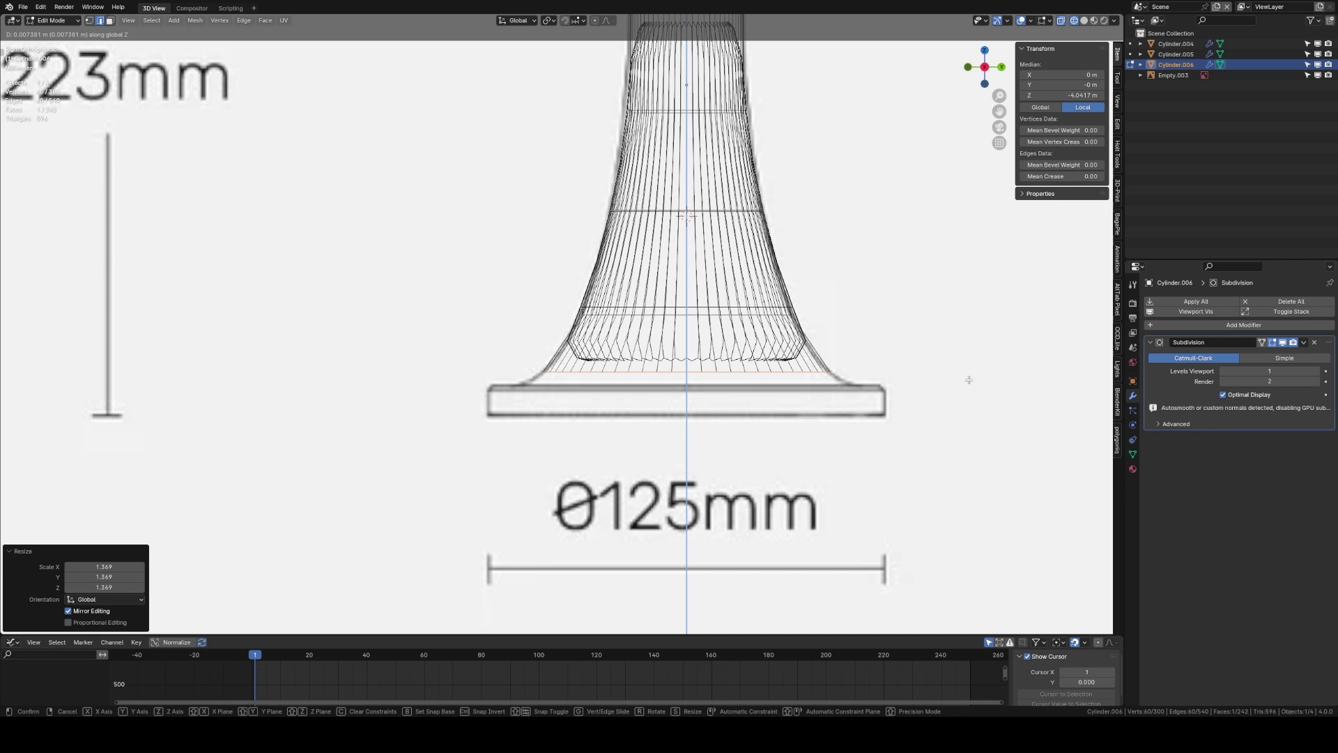
click(969, 380)
Step: Extrude the bottom face down about 9 mm, scale it by 1.443, and raise it about 3.4 mm to the base's upper edge
key(e)
click(965, 406)
key(s)
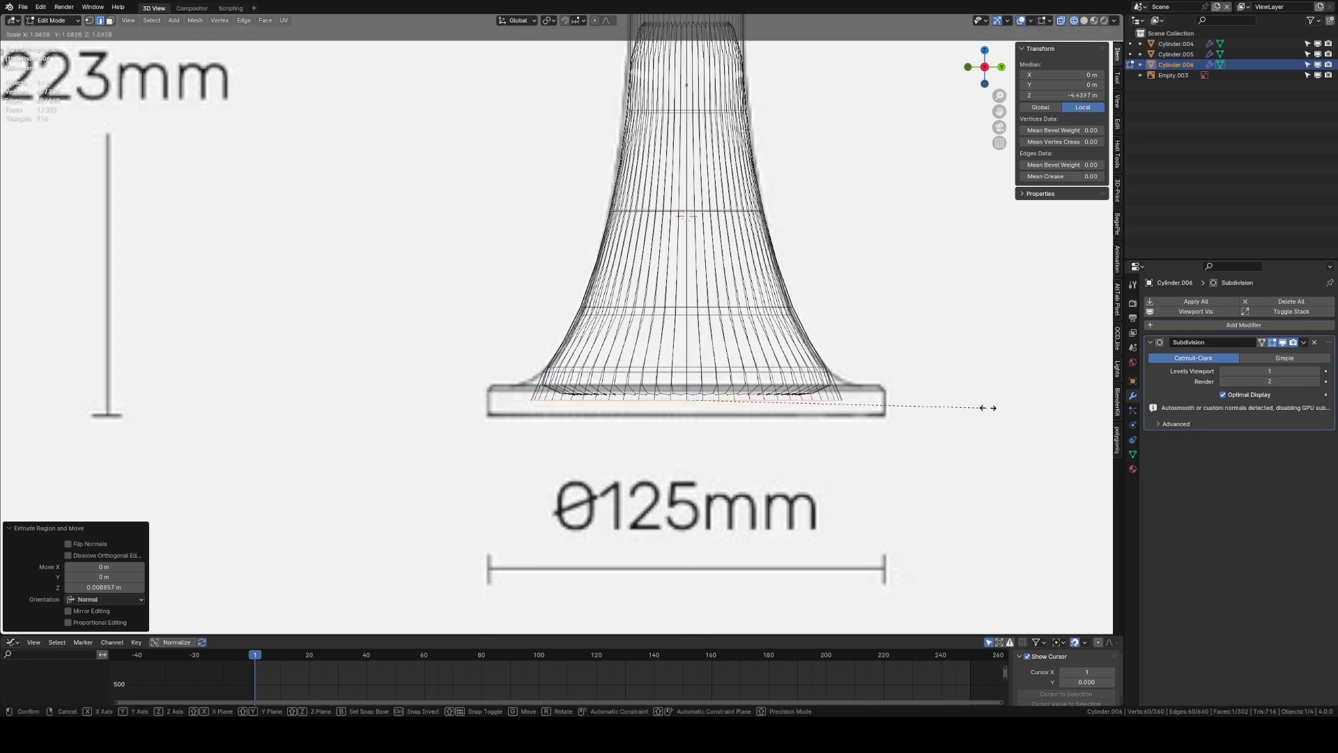
click(1086, 389)
key(g)
key(z)
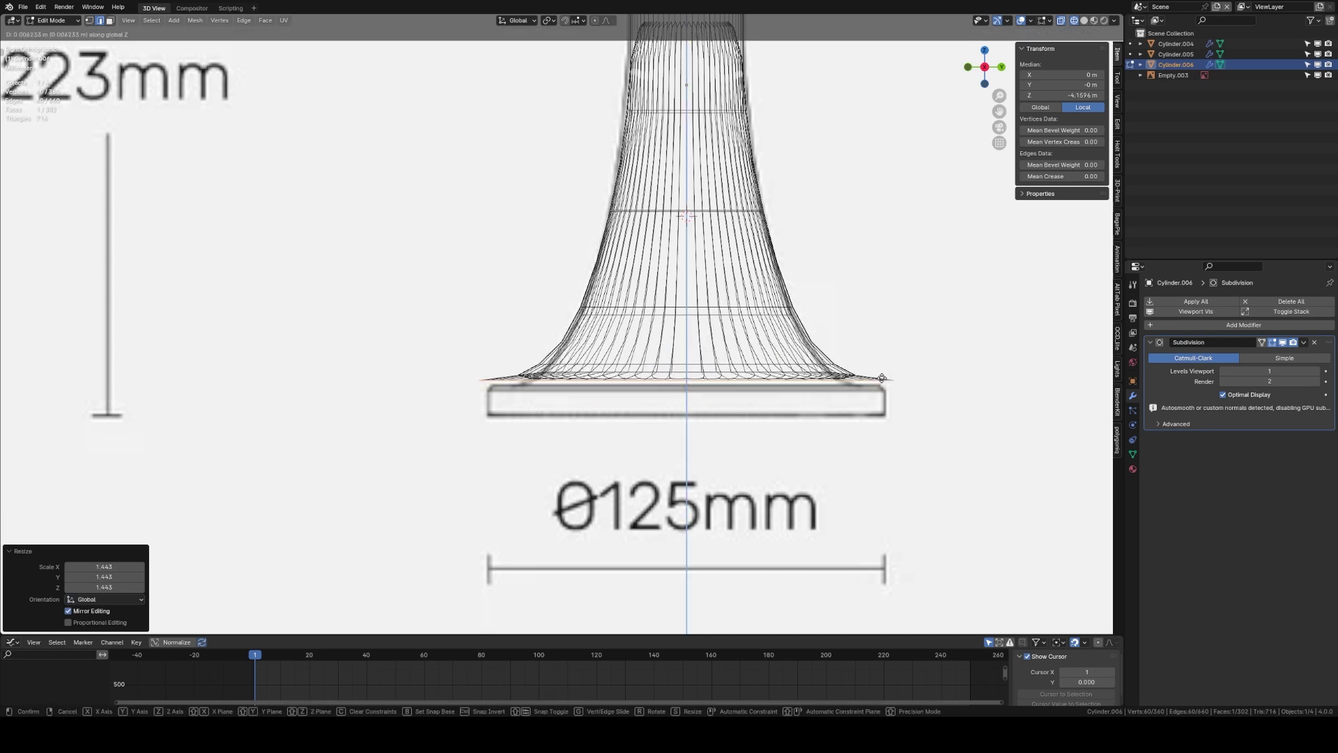
click(927, 384)
Step: Select the edge loop just above the base and scale it to match the flare in the reference
scroll(926, 370, up, 1)
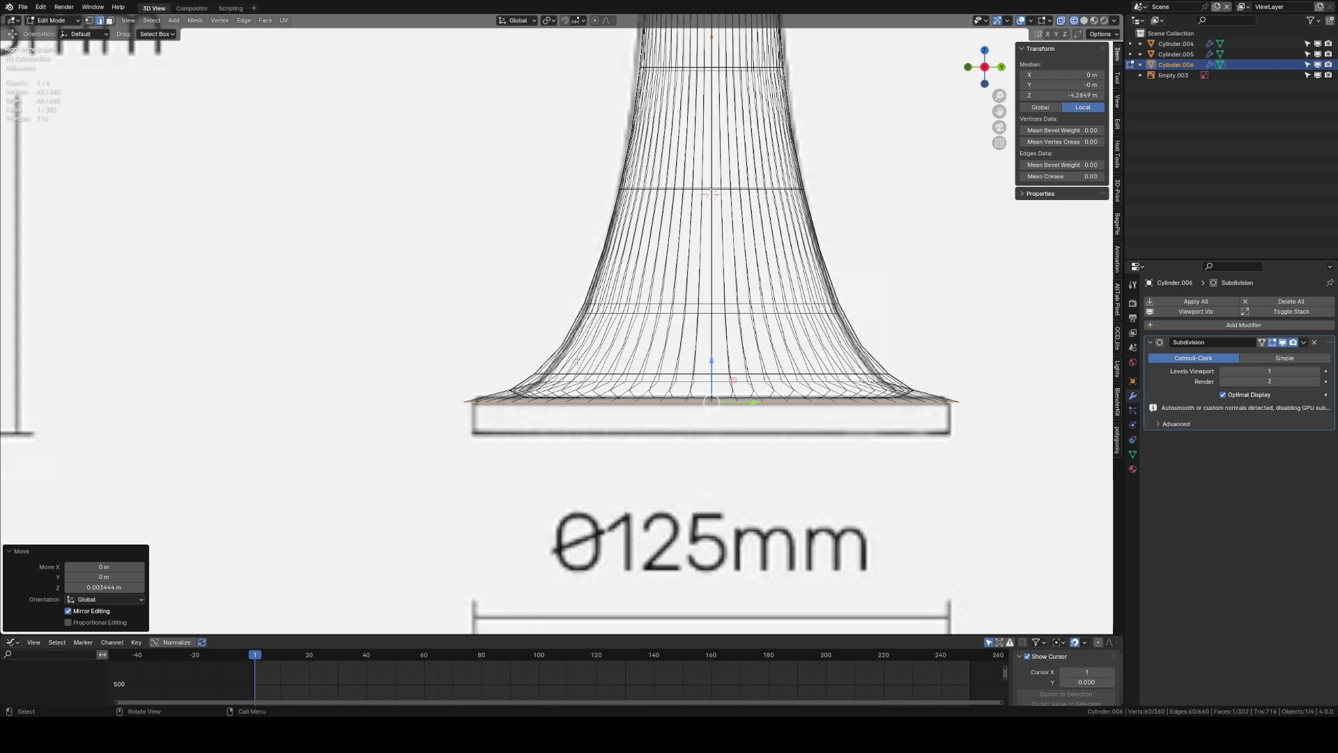
drag(496, 359, 789, 378)
shift+drag(973, 380, 973, 380)
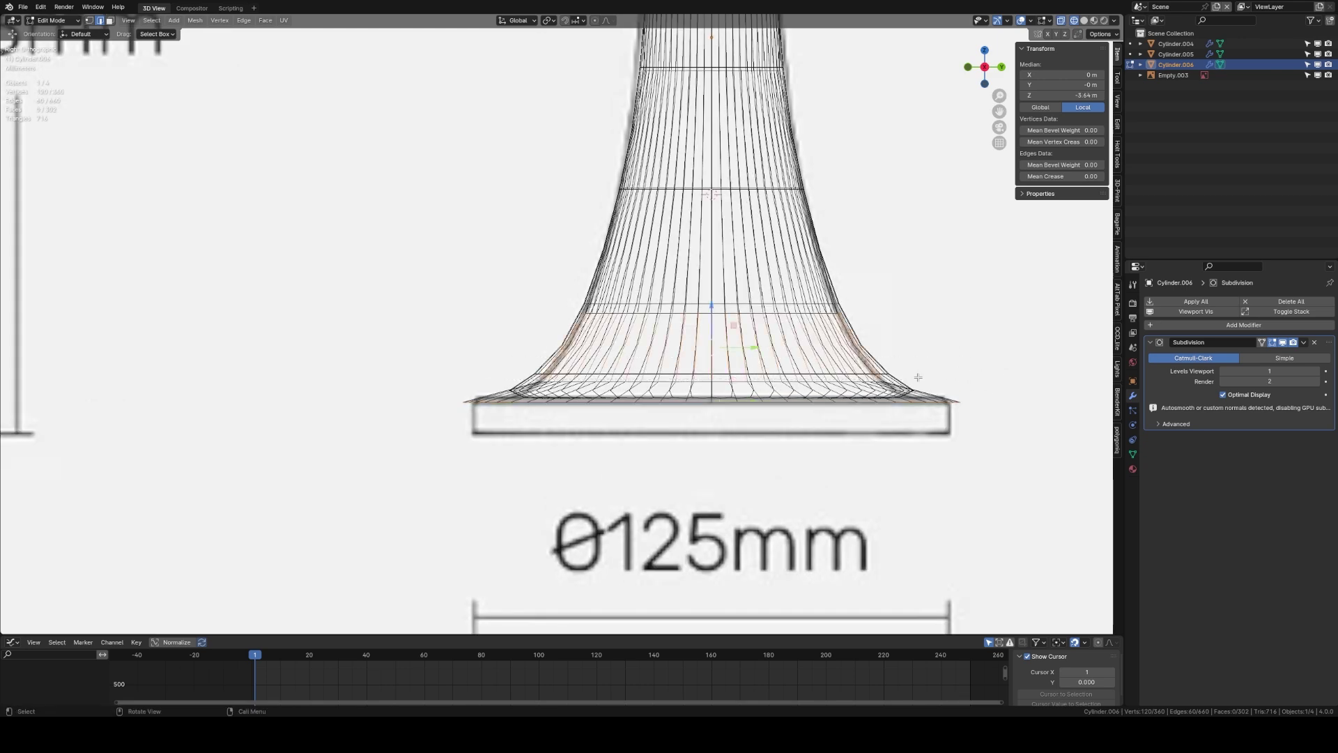
scroll(627, 367, up, 2)
drag(244, 332, 722, 352)
drag(962, 348, 963, 349)
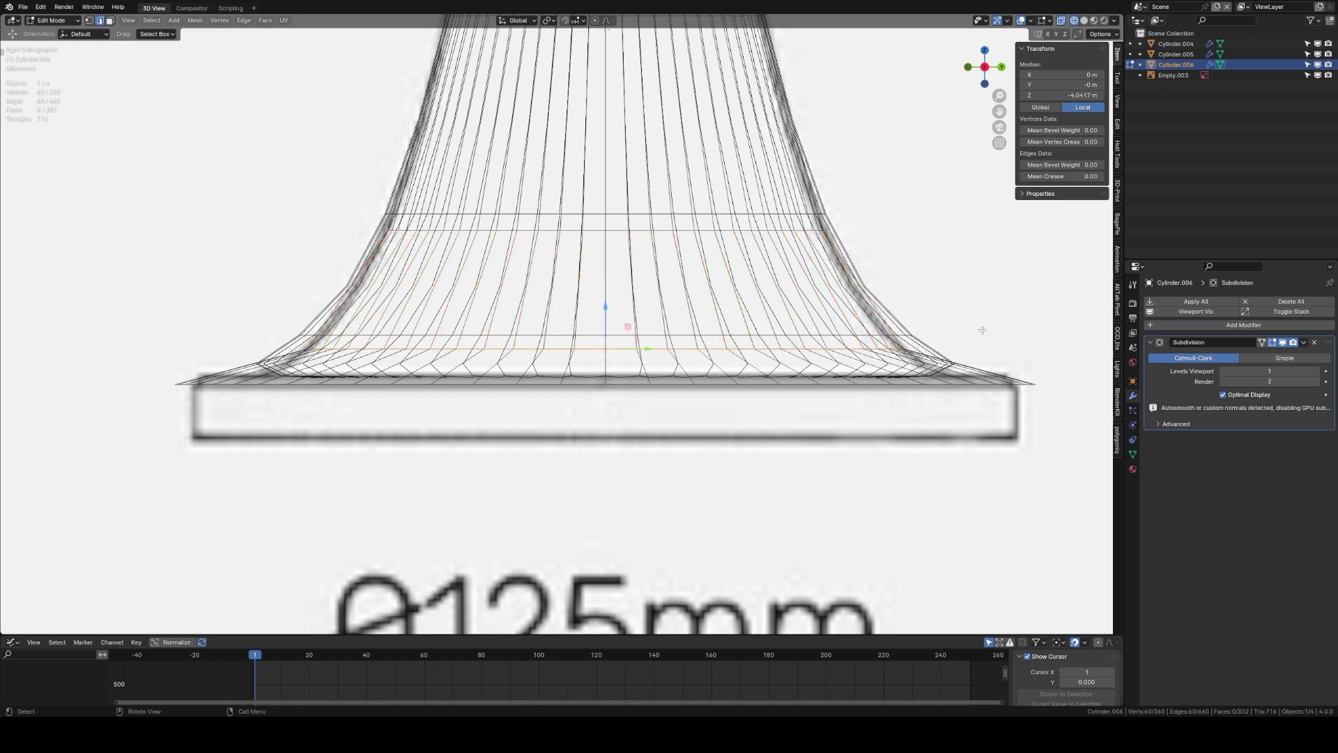
key(s)
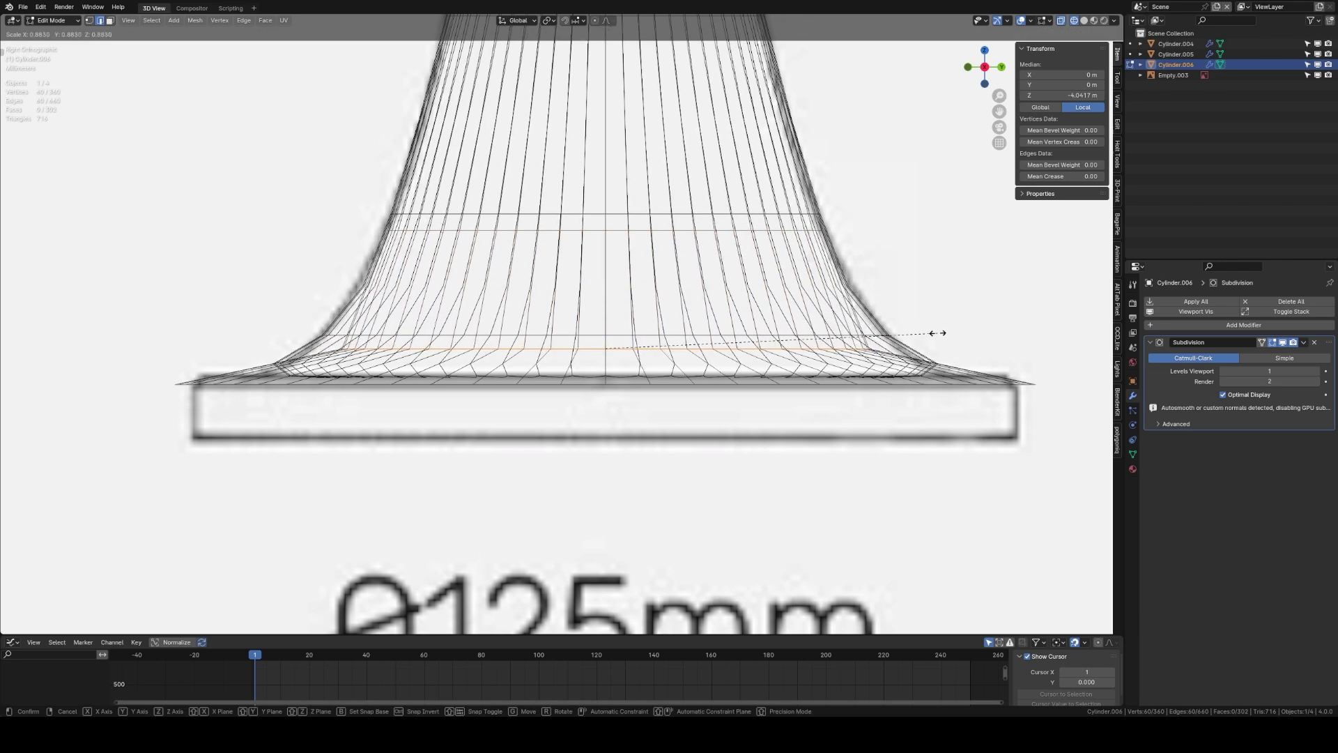
click(938, 334)
Step: Select the next loop up the flare and fine-tune its scale against the reference outline
shift+middle_drag(938, 333, 917, 390)
drag(309, 256, 919, 291)
key(s)
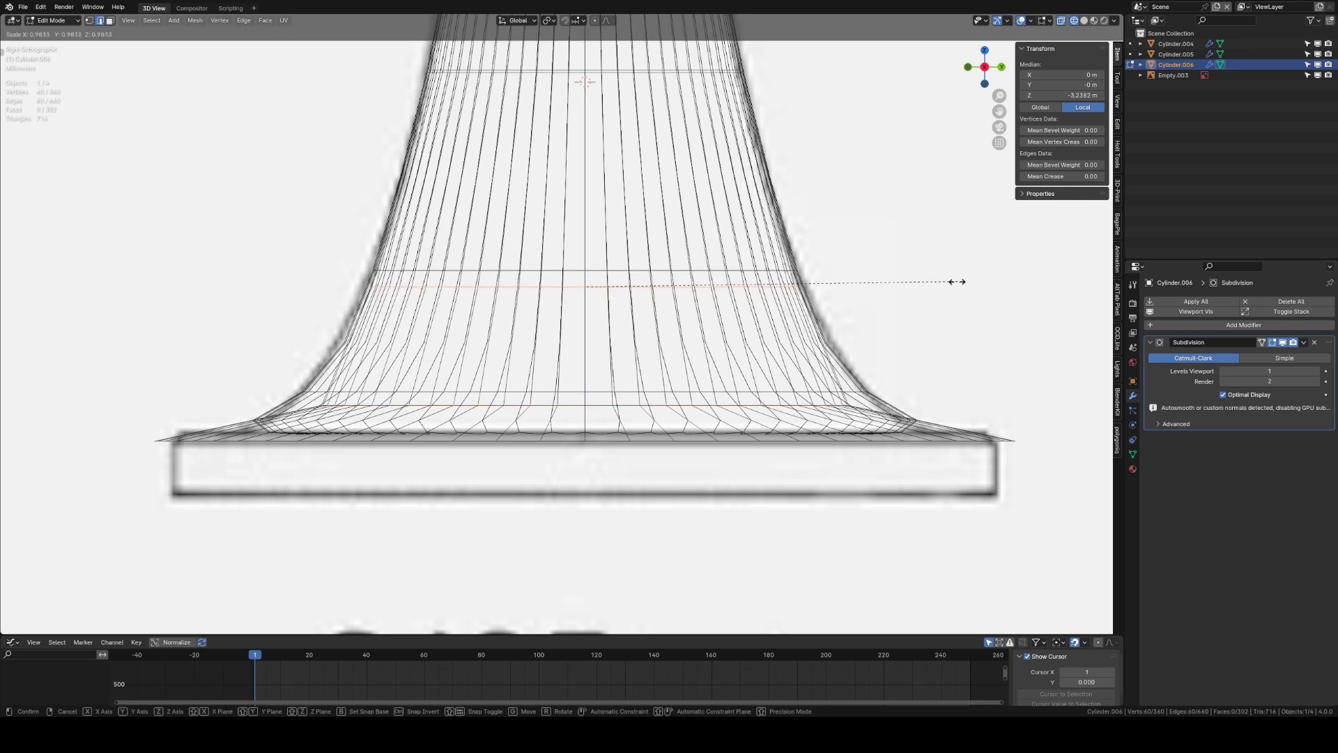
click(964, 284)
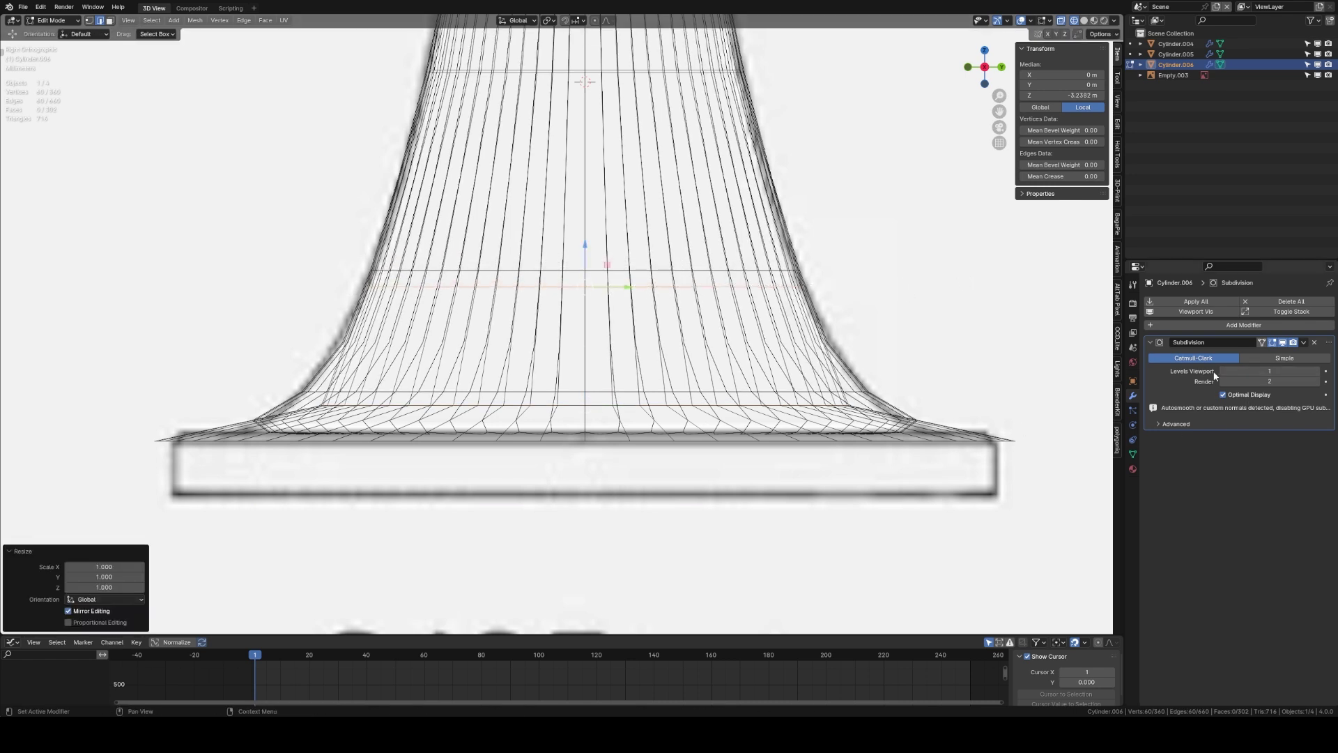
Step: Set the subdivision viewport level to 2 and extrude the bottom face down about 7.9 mm to form the base rim
click(1315, 370)
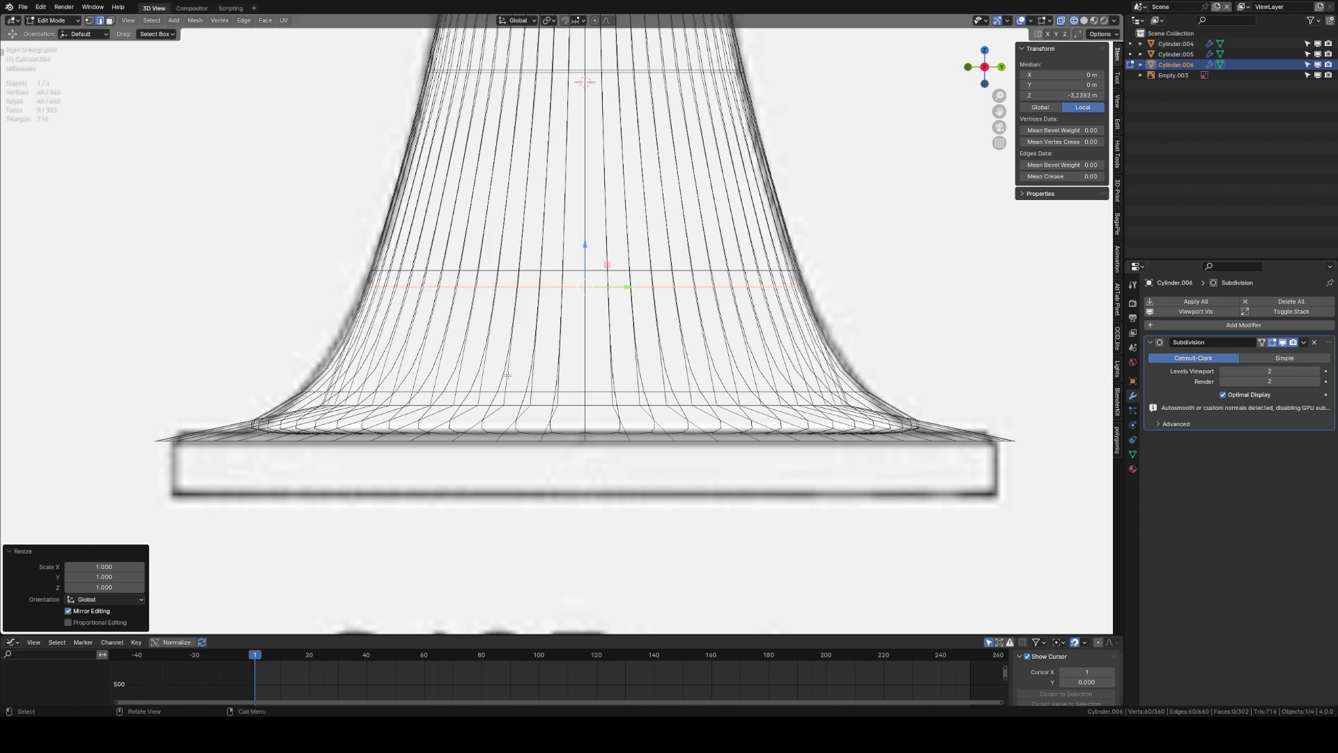
drag(145, 435, 1029, 460)
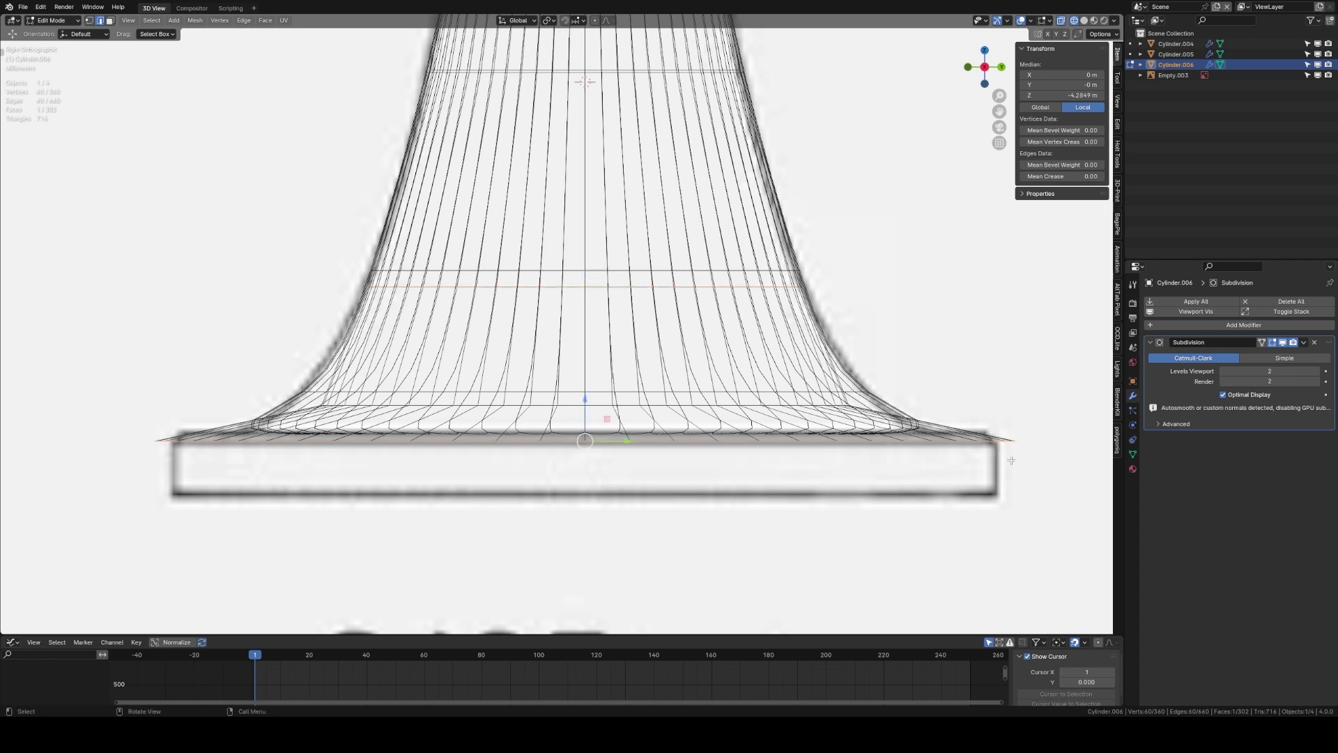
key(e)
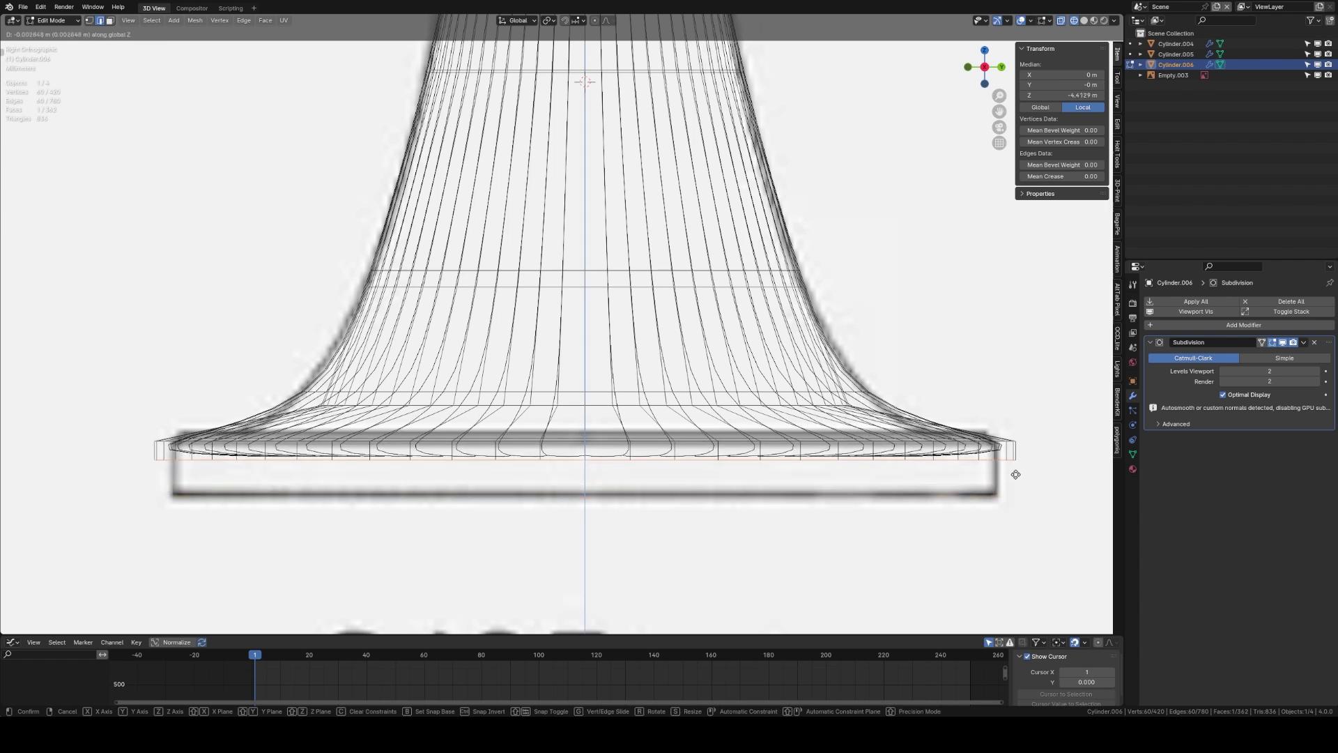
click(1005, 508)
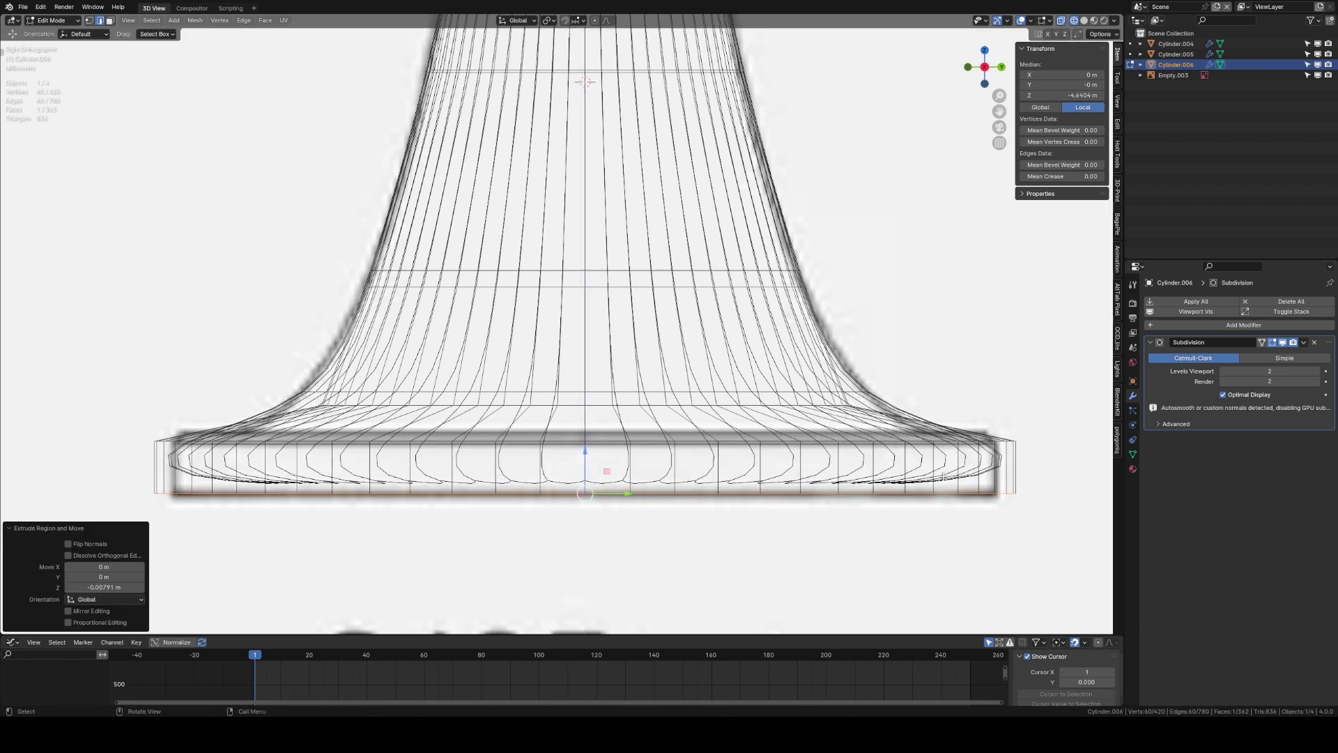
Step: Add one centred loop cut in the flare just above the base rim
drag(133, 432, 536, 435)
drag(987, 429, 1062, 421)
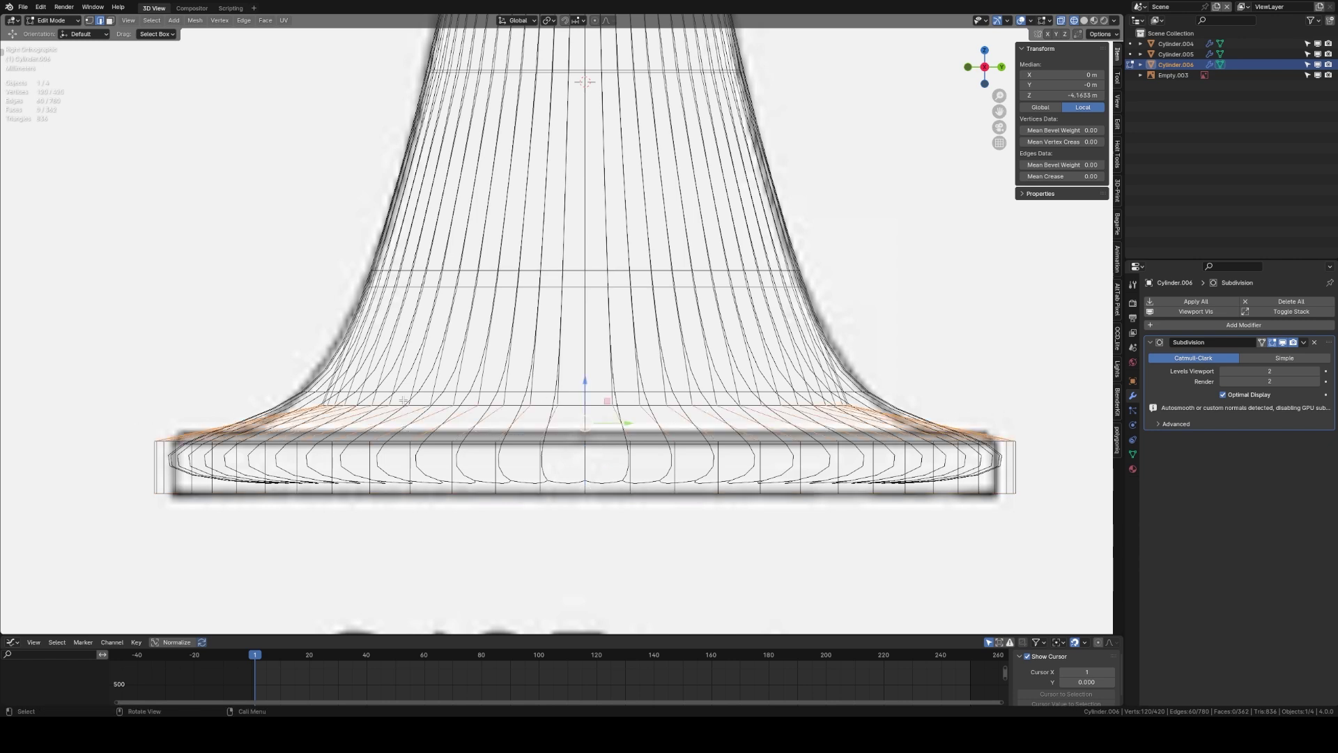
drag(247, 400, 283, 401)
drag(936, 406, 938, 404)
key(ctrl+r)
click(966, 426)
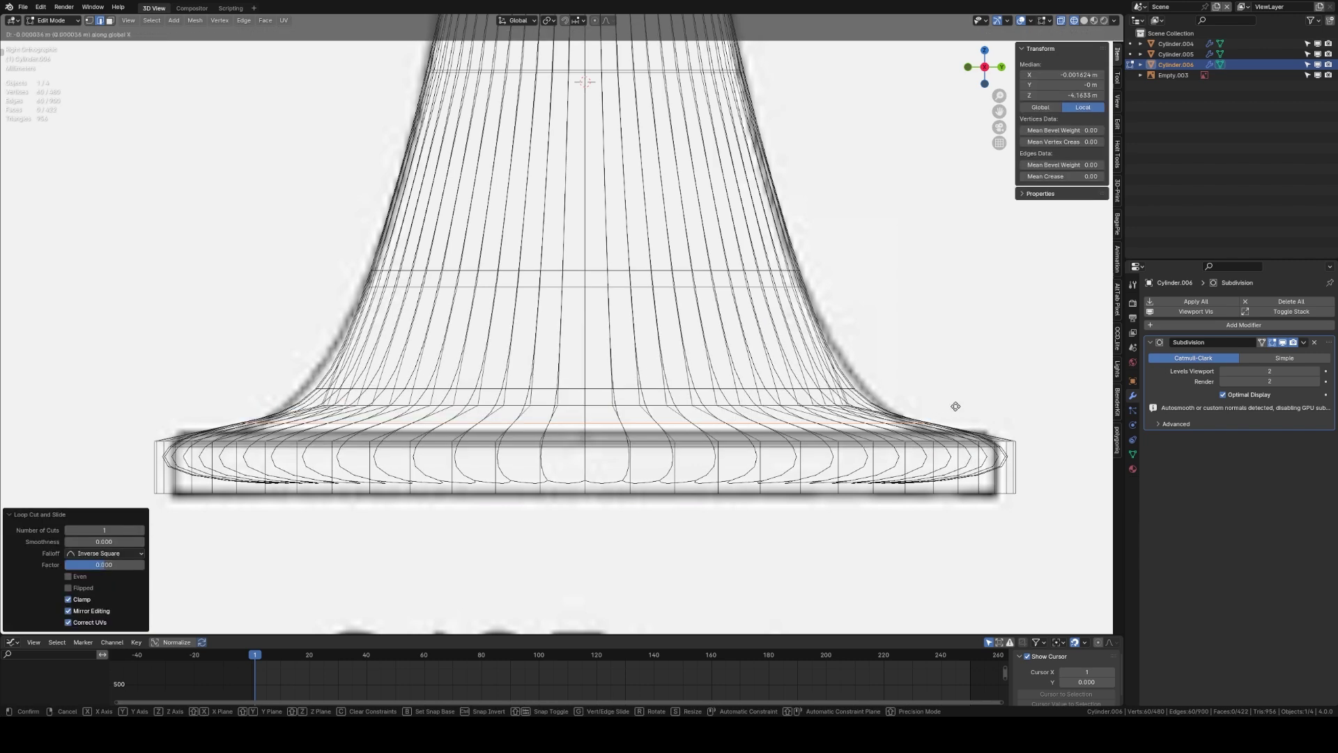
key(g)
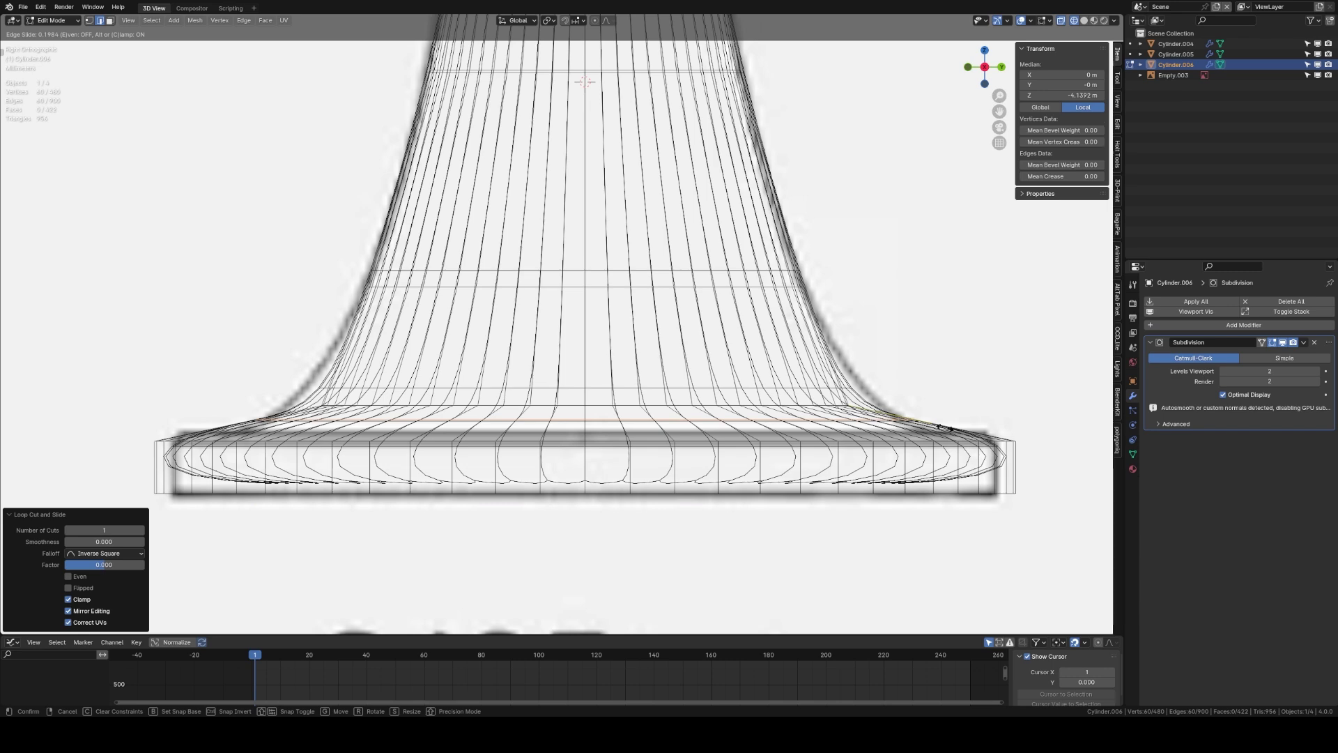
right_click(944, 433)
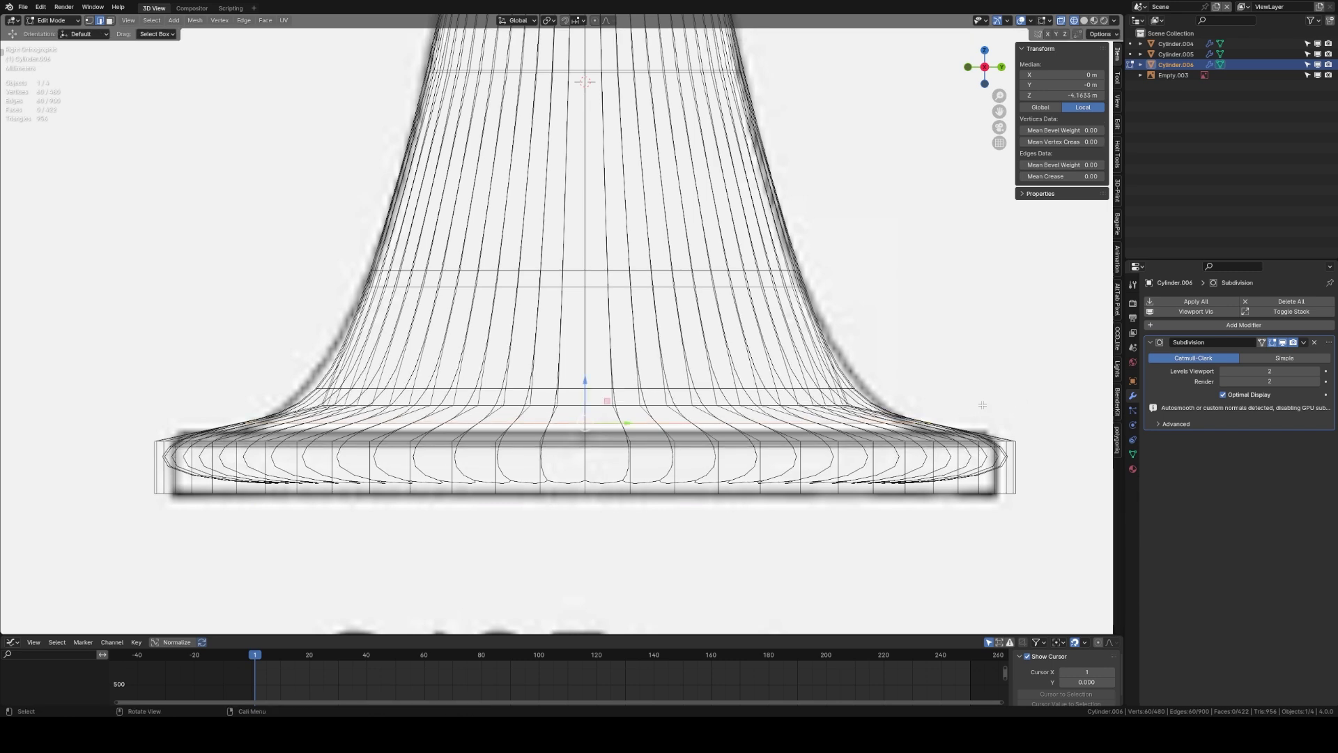
Step: Lower the new edge loop about 1.7 mm towards the base rim and raise the flare loops above it about 1.2 mm
key(g)
key(z)
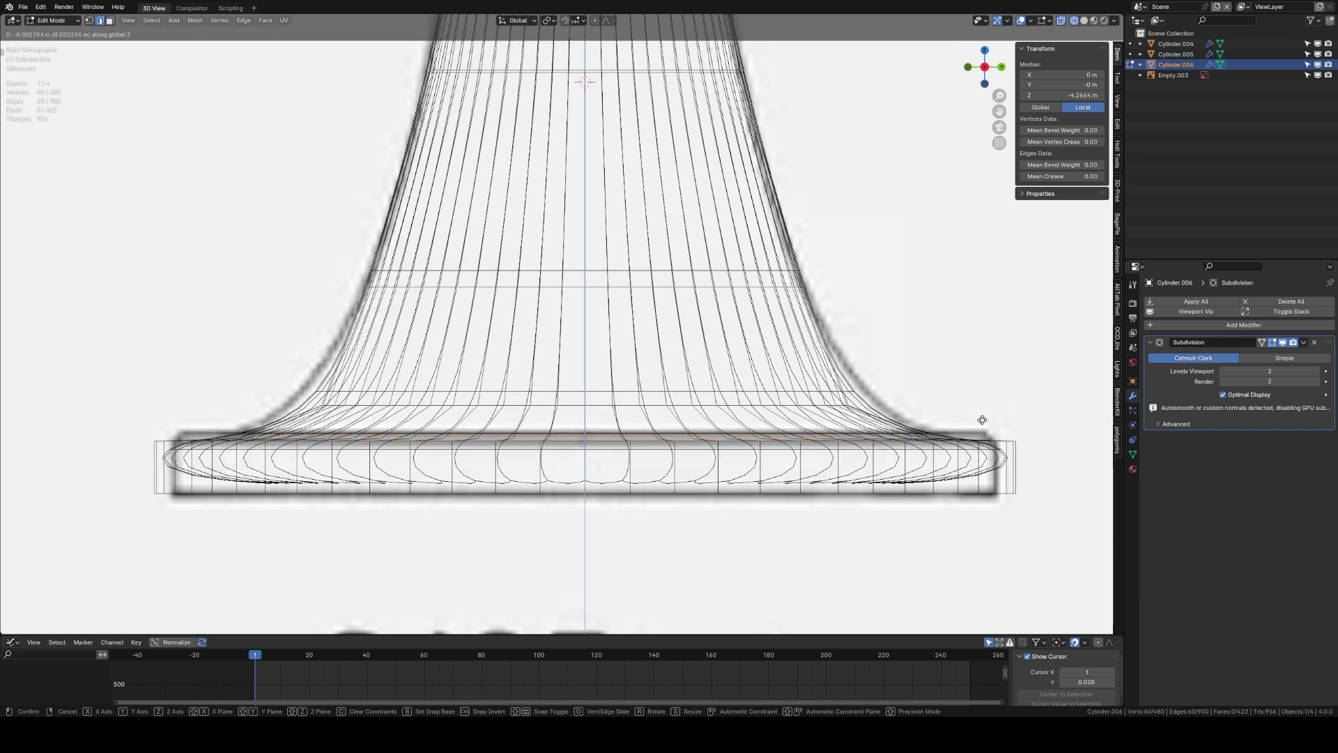
click(858, 403)
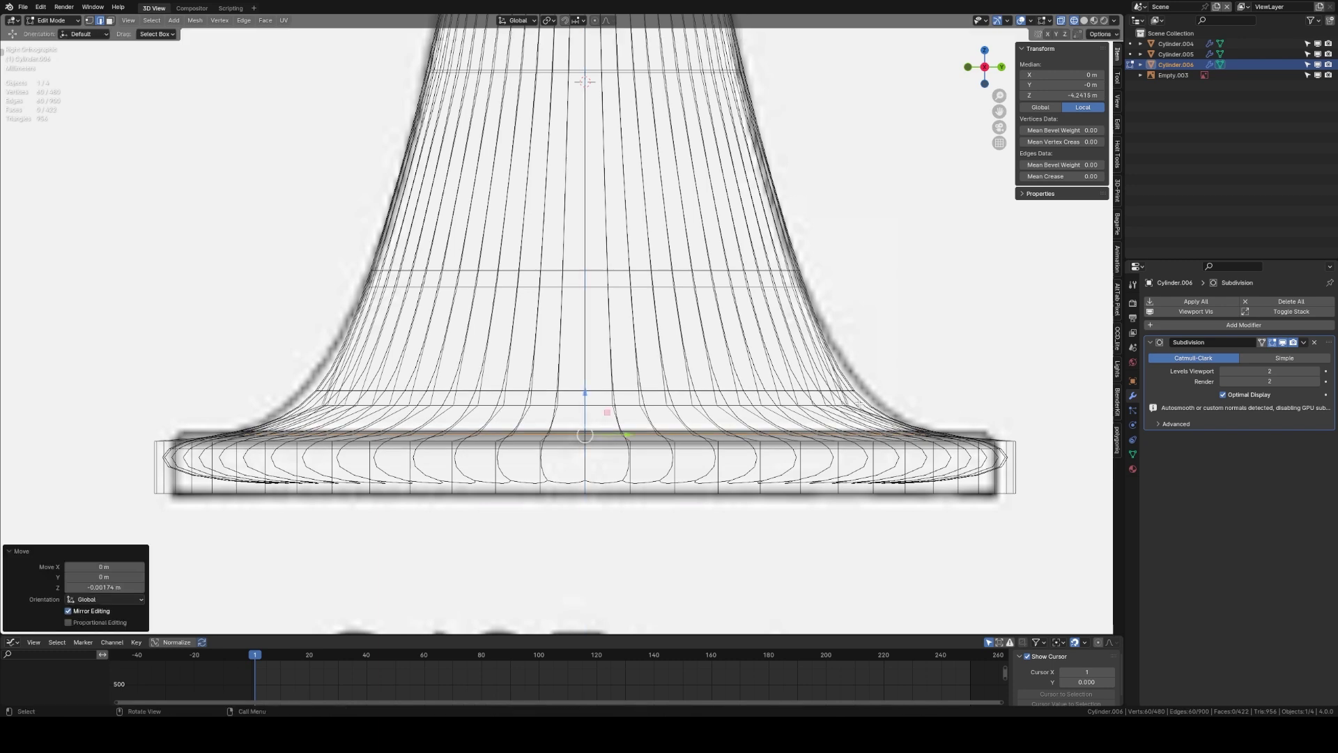
drag(445, 391, 927, 400)
key(g)
key(z)
click(926, 393)
key(s)
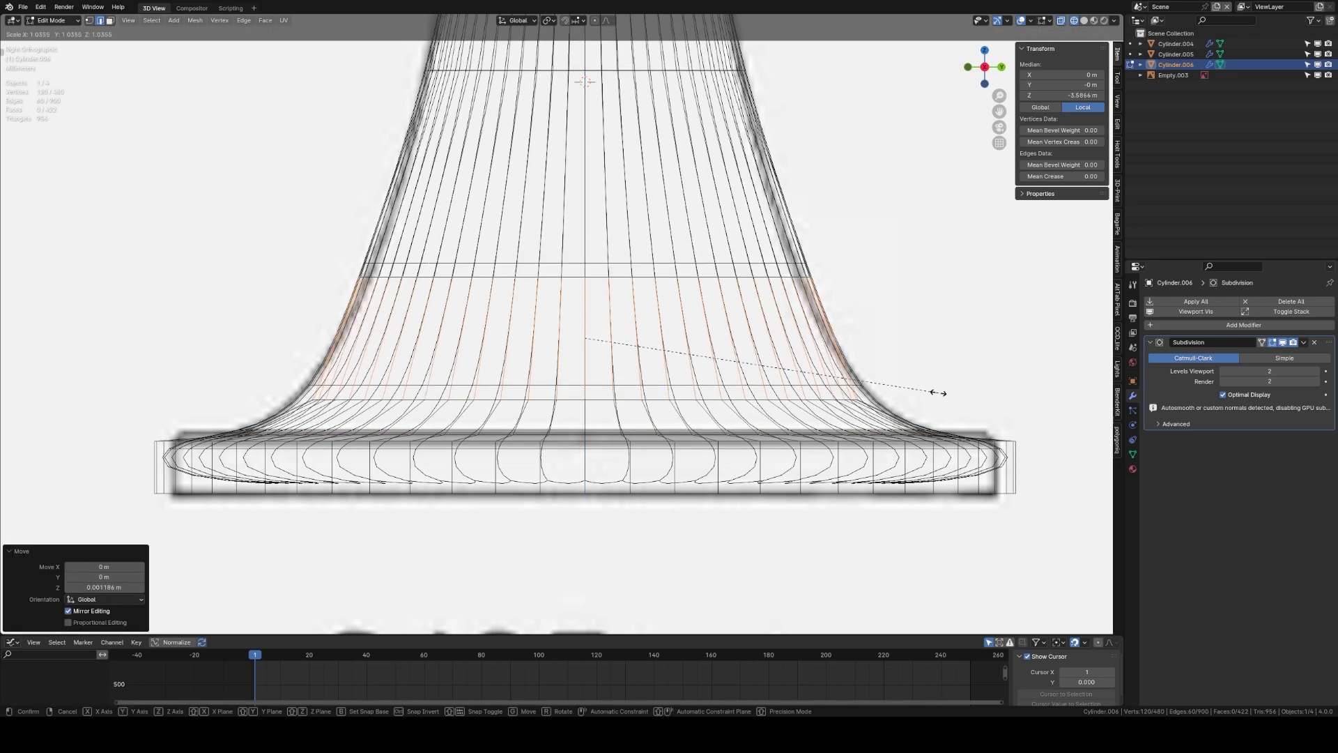
click(941, 393)
key(ctrl+z)
Step: Select the single flare loop above the rim and scale it by 1.036 to meet the reference outline
drag(624, 407, 899, 413)
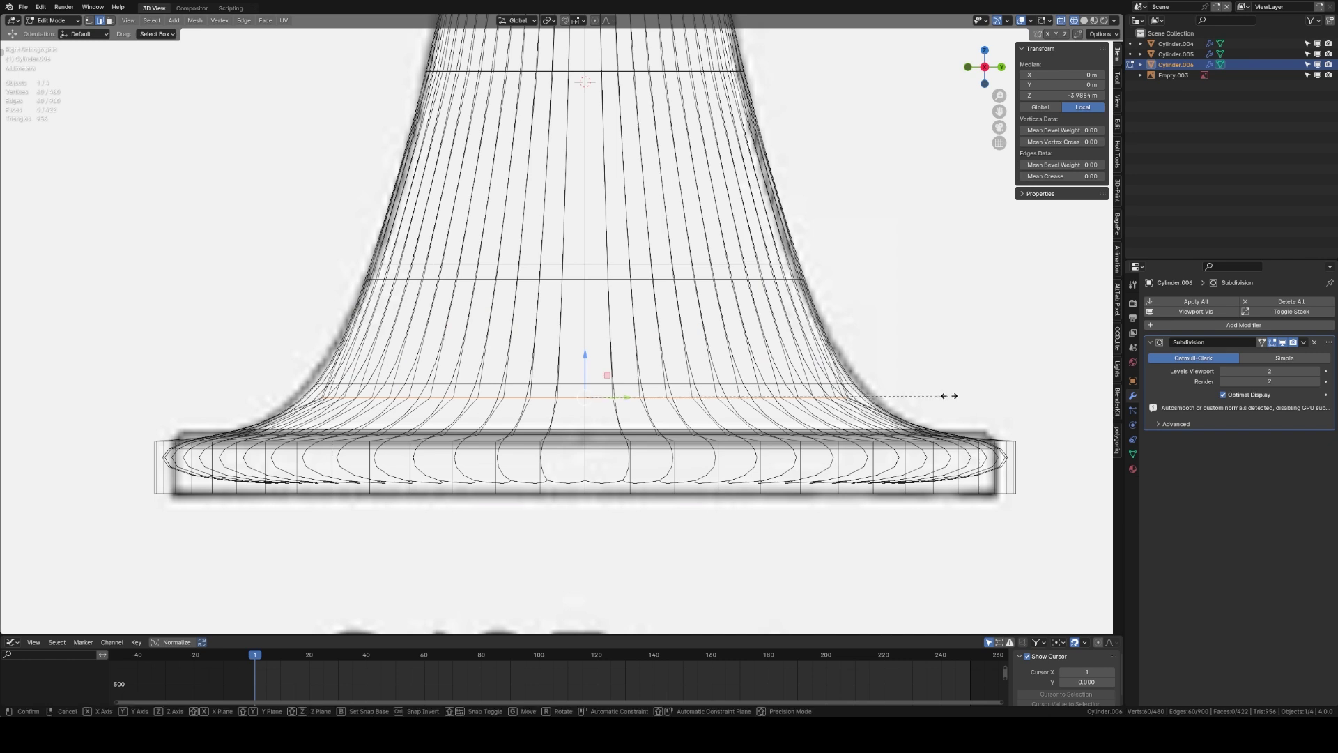
key(s)
click(960, 391)
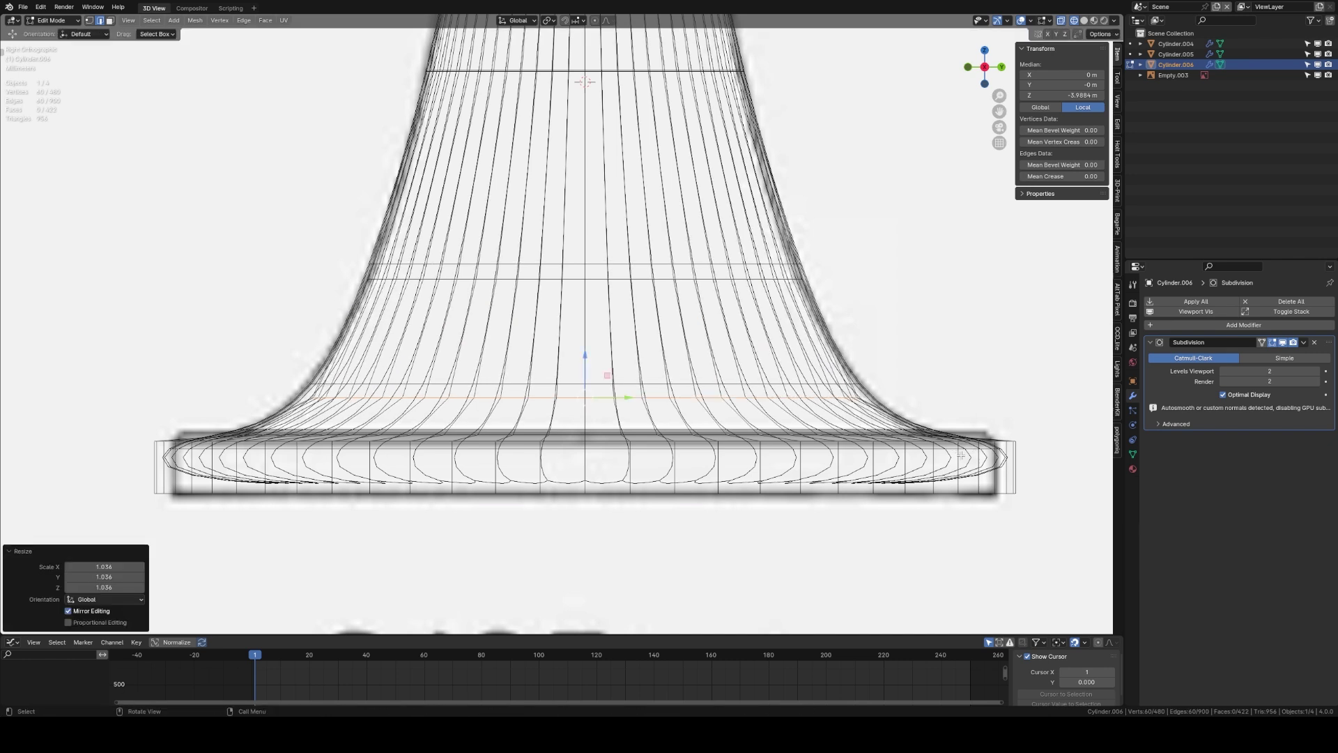
Step: Select the rim's upper outer edge loop and raise it about 1.8 mm to the rim line in the reference
drag(130, 430, 708, 433)
drag(1071, 454, 413, 491)
click(1010, 445)
drag(130, 447, 857, 466)
key(alt+a)
alt+click(883, 442)
key(g)
key(z)
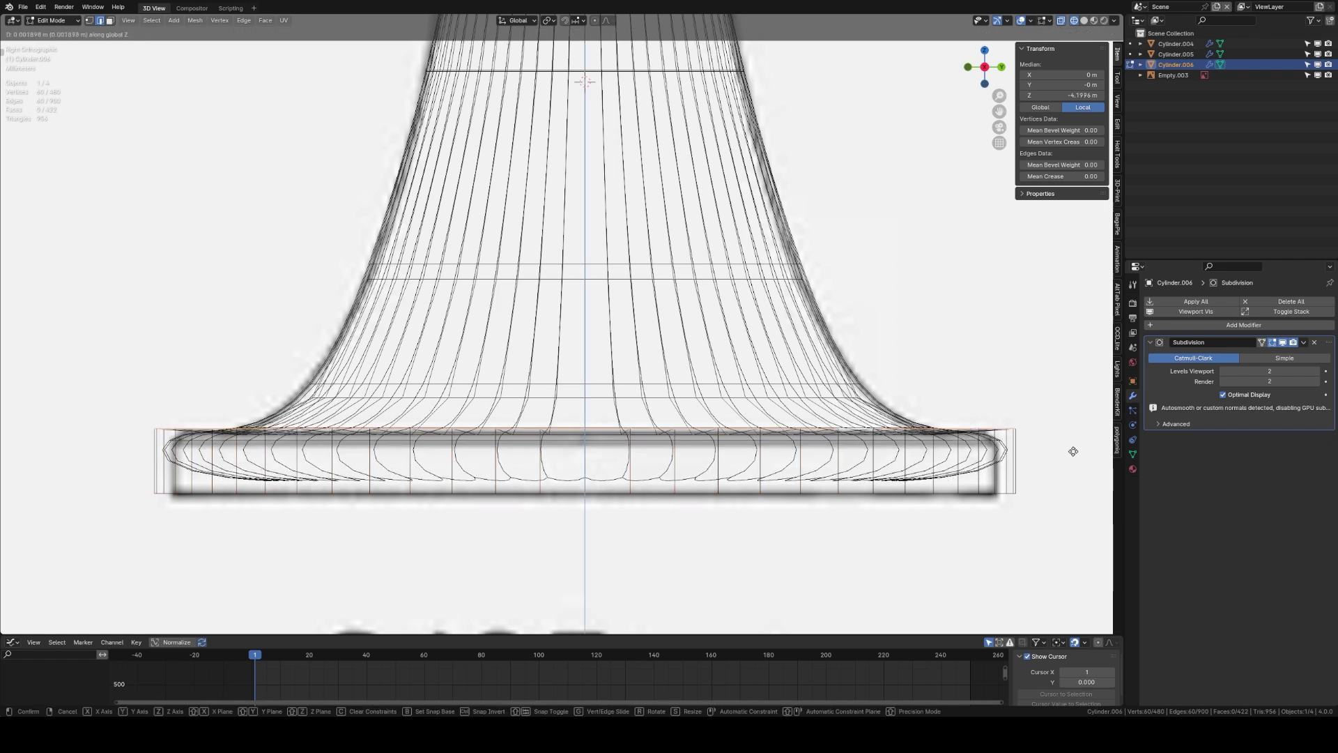
click(1072, 451)
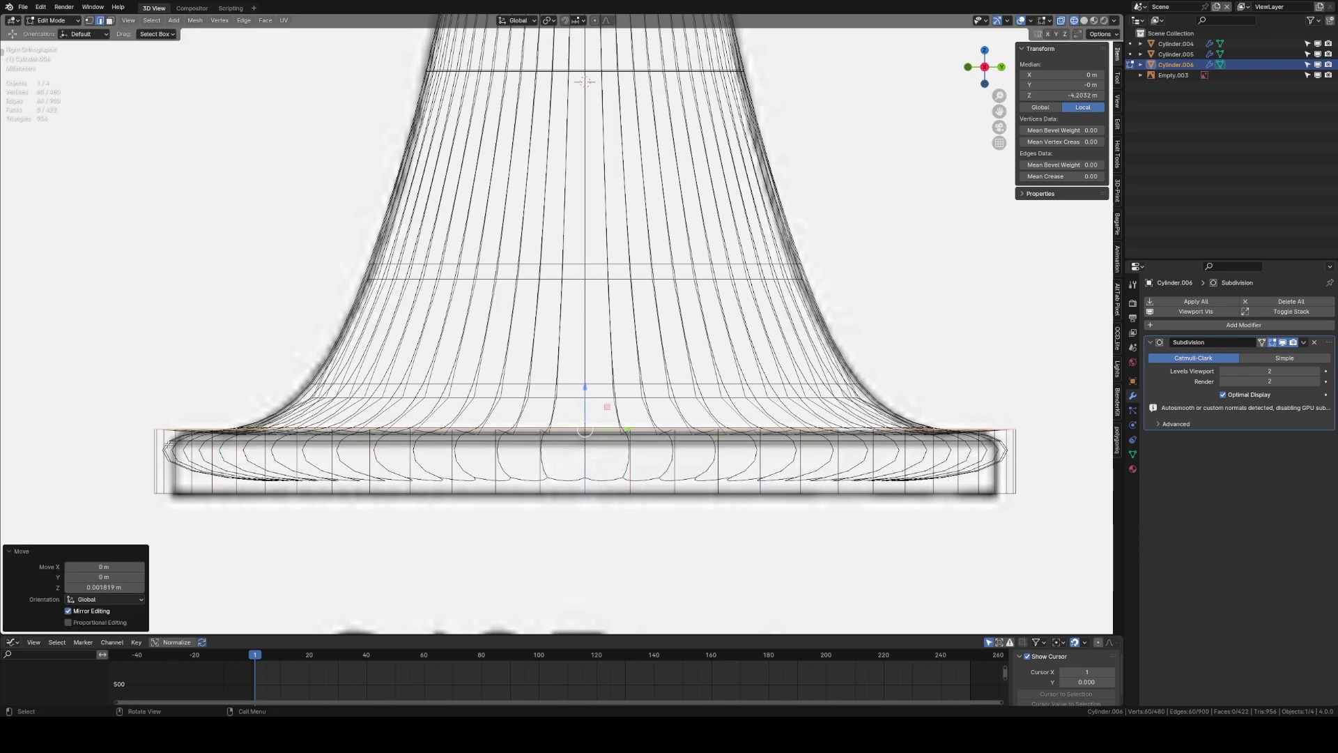
Step: Select the whole base rim and scale it by 0.963 to match the reference width
drag(98, 421, 1092, 603)
shift+middle_drag(1033, 417, 969, 371)
key(s)
click(1028, 389)
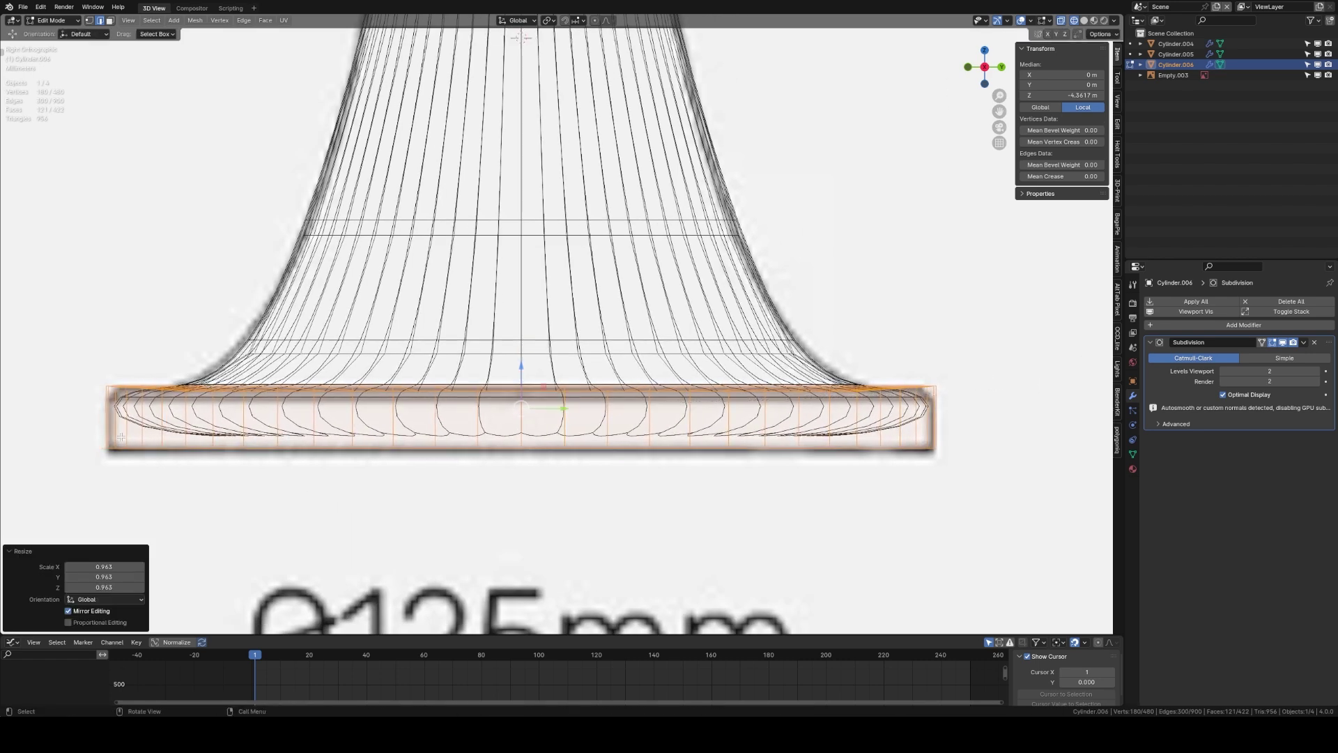
Step: Select the rim's bottom face and lower it about 0.4 mm onto the reference's bottom line
drag(102, 437, 1003, 486)
key(g)
key(z)
click(1012, 508)
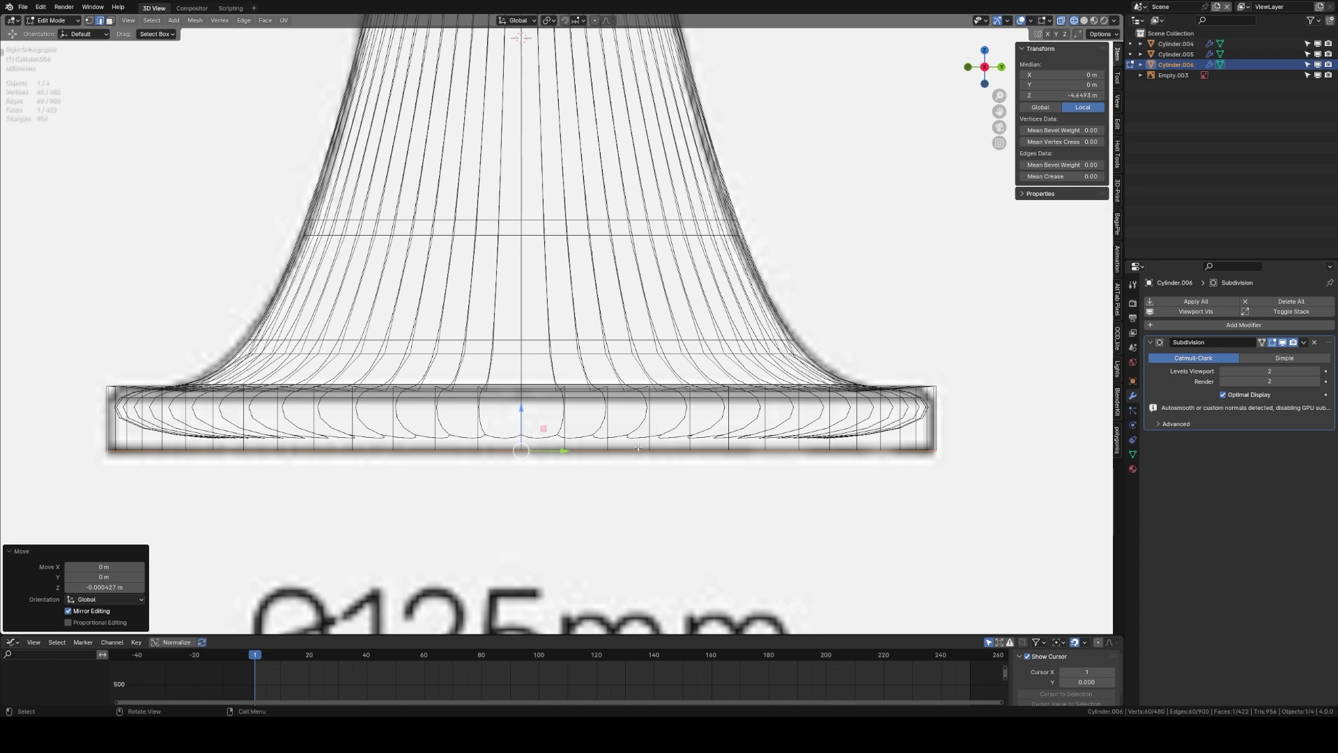
Step: Add two supporting loop cuts around the rim, one near its bottom edge at factor -0.887 and one near its top at 0.797
key(ctrl+r)
click(182, 430)
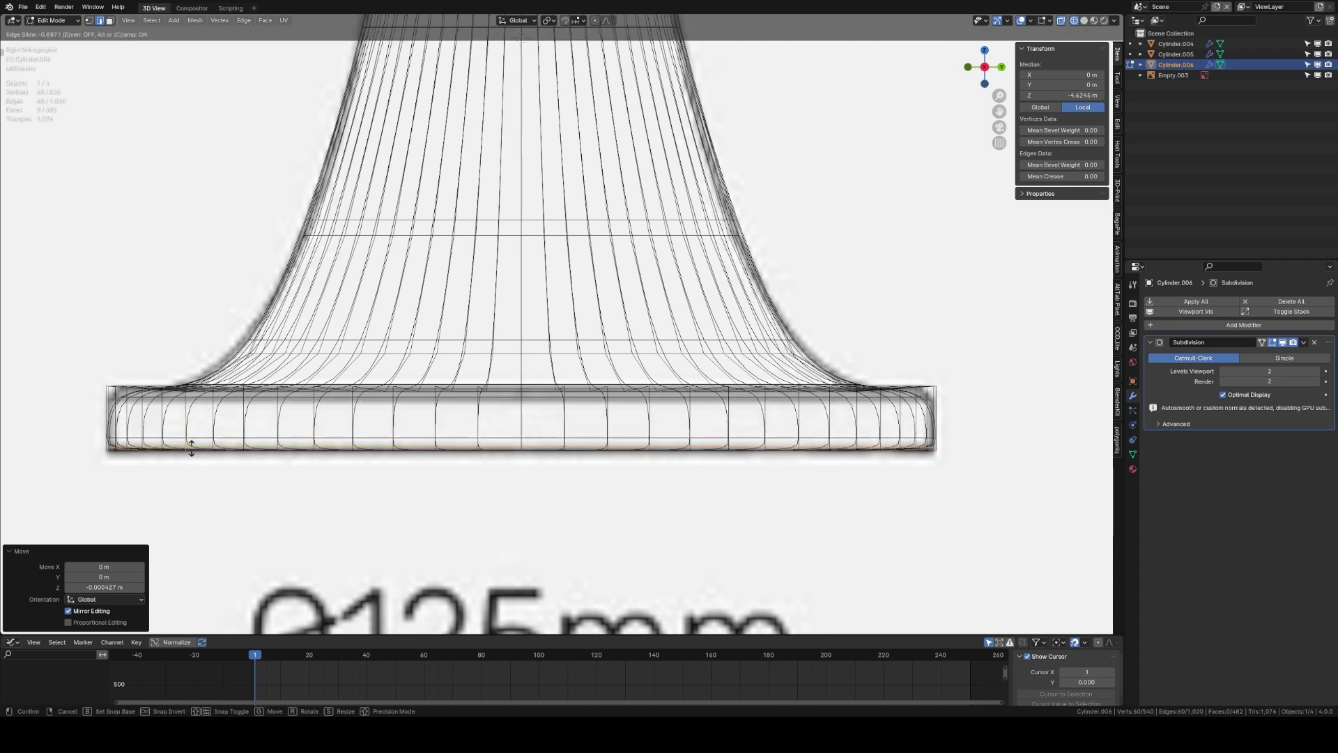
click(188, 450)
key(ctrl+r)
click(112, 391)
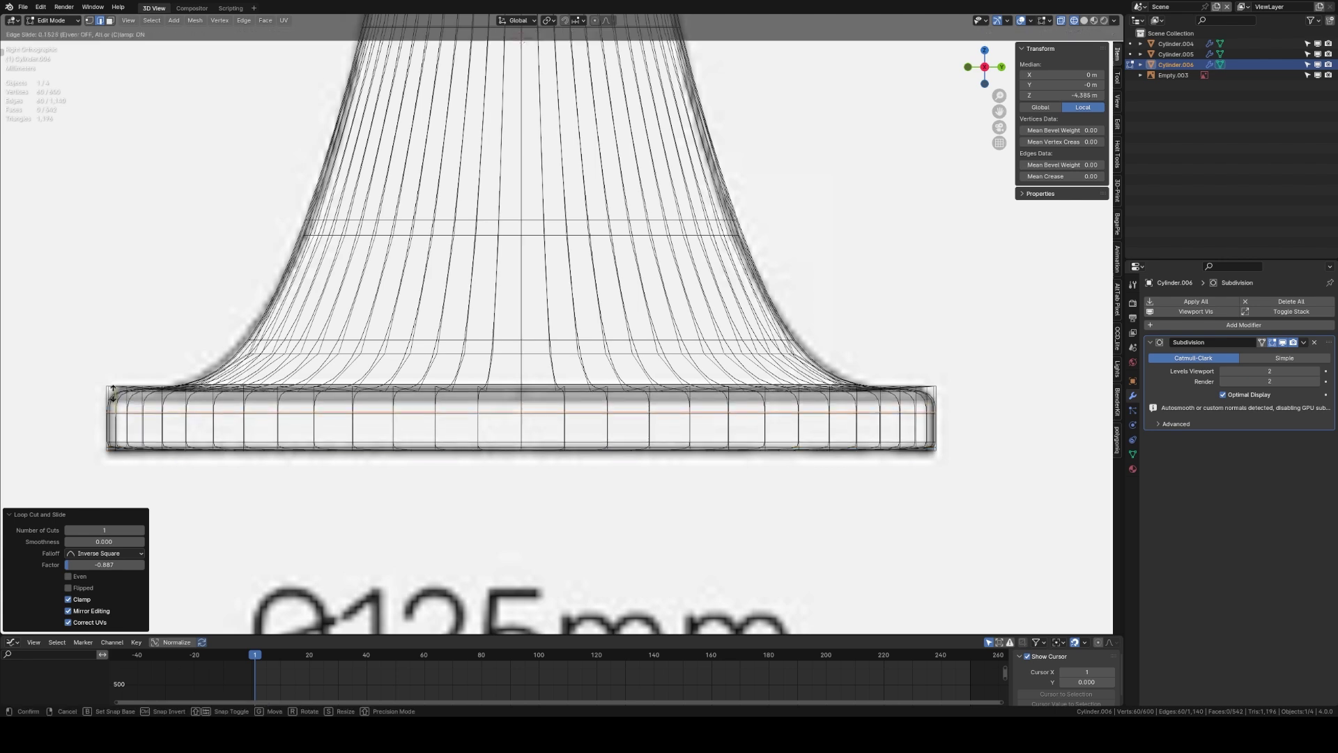
click(116, 374)
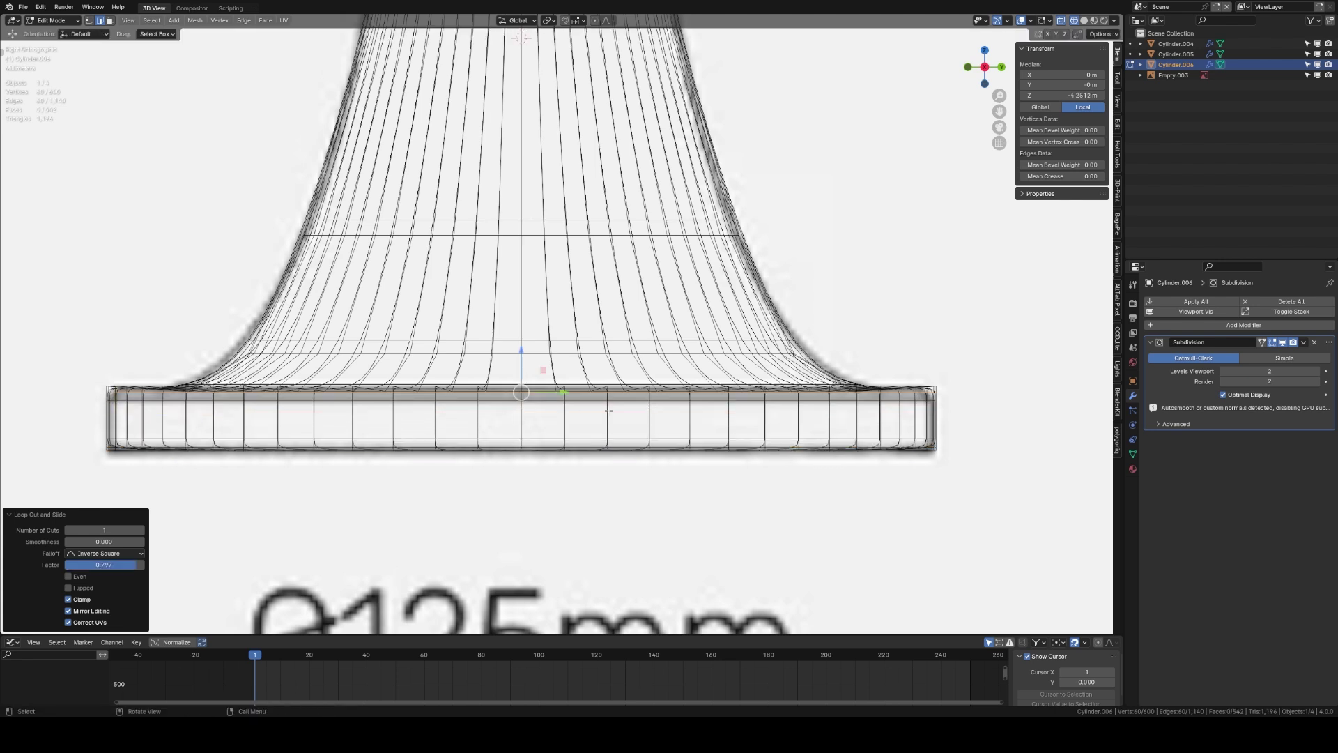
Step: Return to Object Mode in solid shading and shade the lamp stem smooth, checking it from several angles
scroll(625, 411, down, 5)
key(Tab)
mouse_move(627, 415)
middle_down()
mouse_move(658, 447)
mouse_move(717, 426)
mouse_move(764, 442)
mouse_move(576, 412)
middle_up()
key(shift+z)
scroll(576, 411, up, 2)
scroll(576, 409, up, 2)
right_click(553, 528)
click(519, 521)
middle_drag(634, 516, 697, 368)
Step: Select the stem's top edge loop in Edit Mode and give it a full mean crease to sharpen the end
scroll(697, 321, down, 4)
shift+middle_drag(693, 278, 716, 475)
scroll(718, 432, up, 5)
key(Tab)
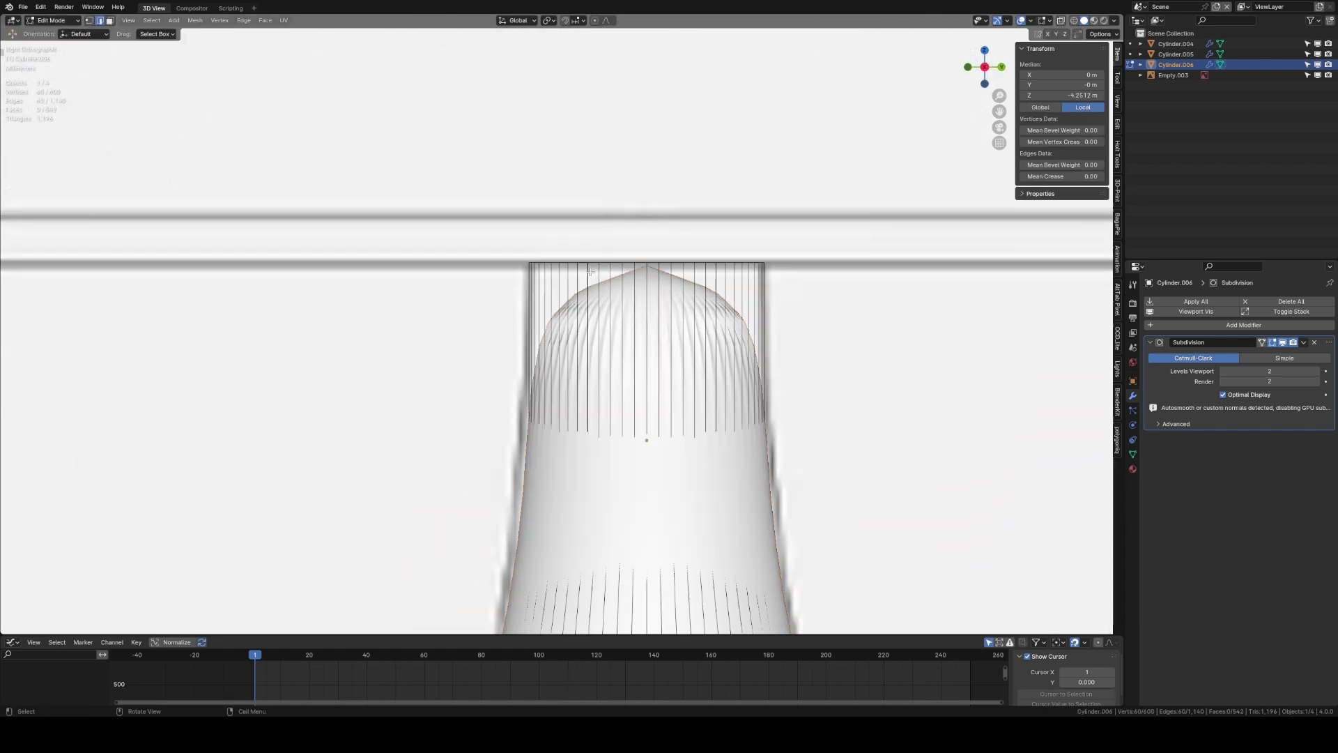
key(z)
click(547, 295)
mouse_move(453, 217)
mouse_down()
mouse_move(710, 262)
mouse_move(847, 268)
mouse_up()
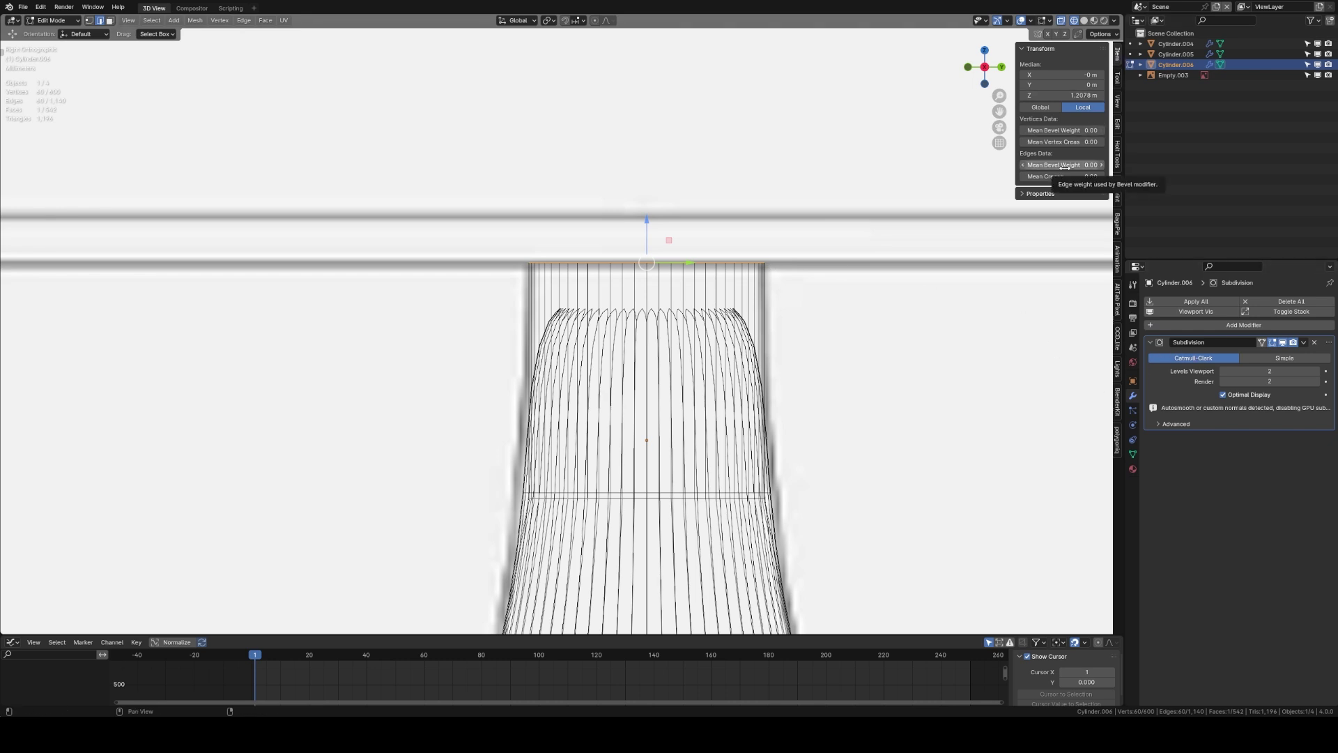
drag(1053, 176, 1086, 176)
key(Return)
click(936, 170)
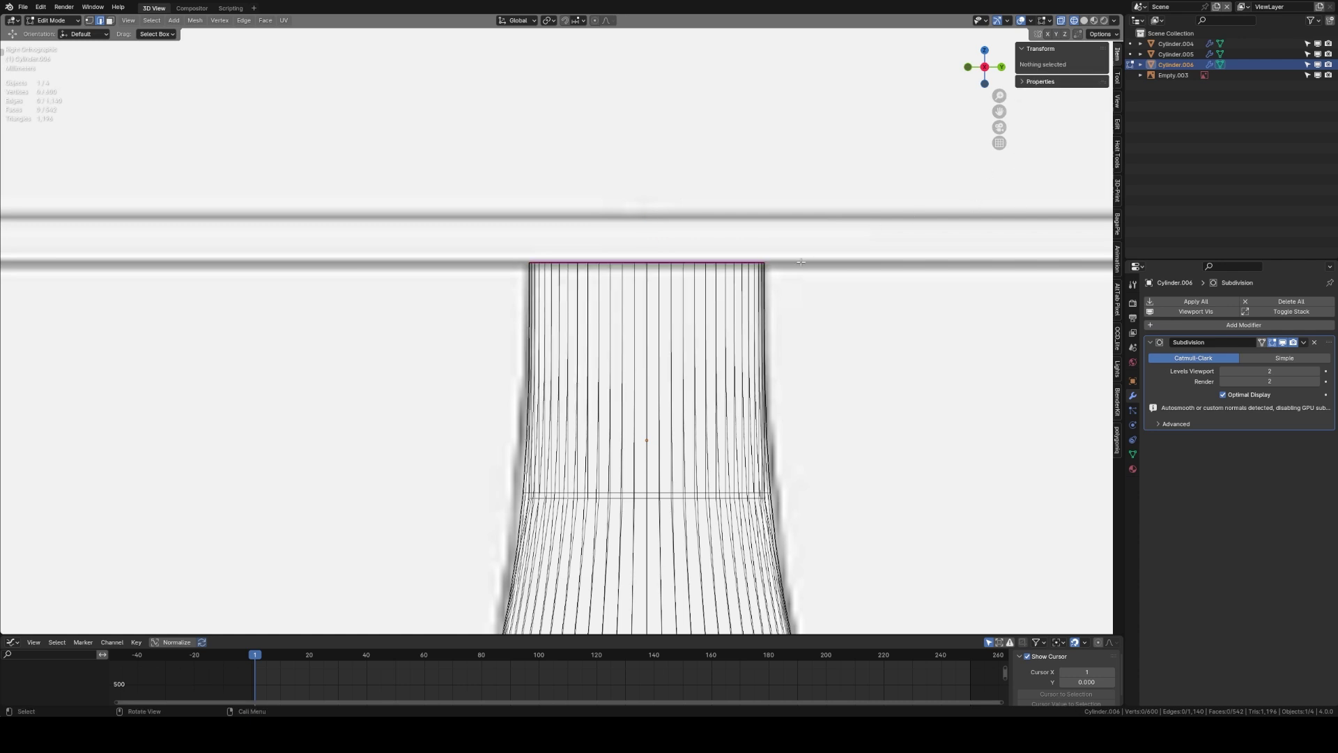
Step: Return to Object Mode in the solid right view, deselect everything and save the file
scroll(563, 324, down, 3)
scroll(718, 358, down, 3)
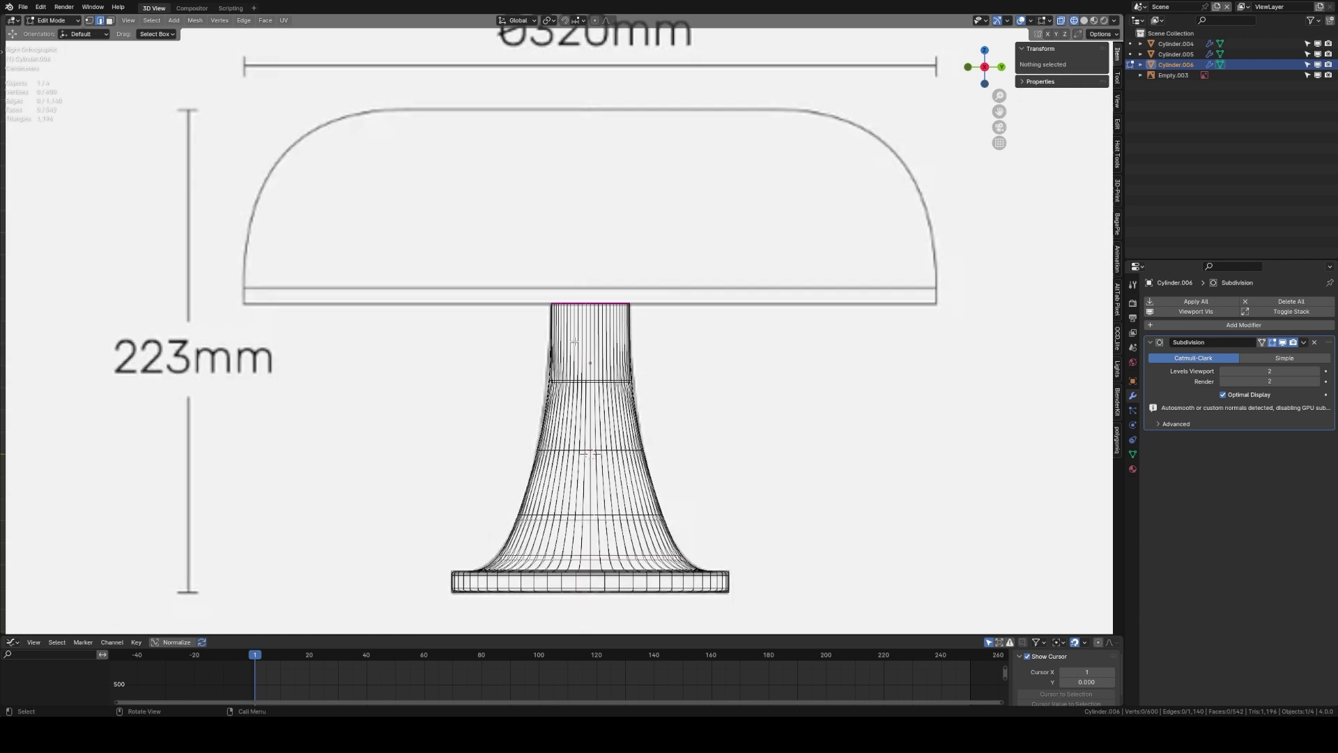
mouse_move(686, 319)
middle_down()
mouse_move(663, 436)
mouse_move(779, 432)
mouse_move(604, 419)
mouse_move(684, 421)
mouse_move(743, 355)
middle_up()
key(Tab)
key(shift+z)
key(KP_3)
key(alt+a)
key(ctrl+s)
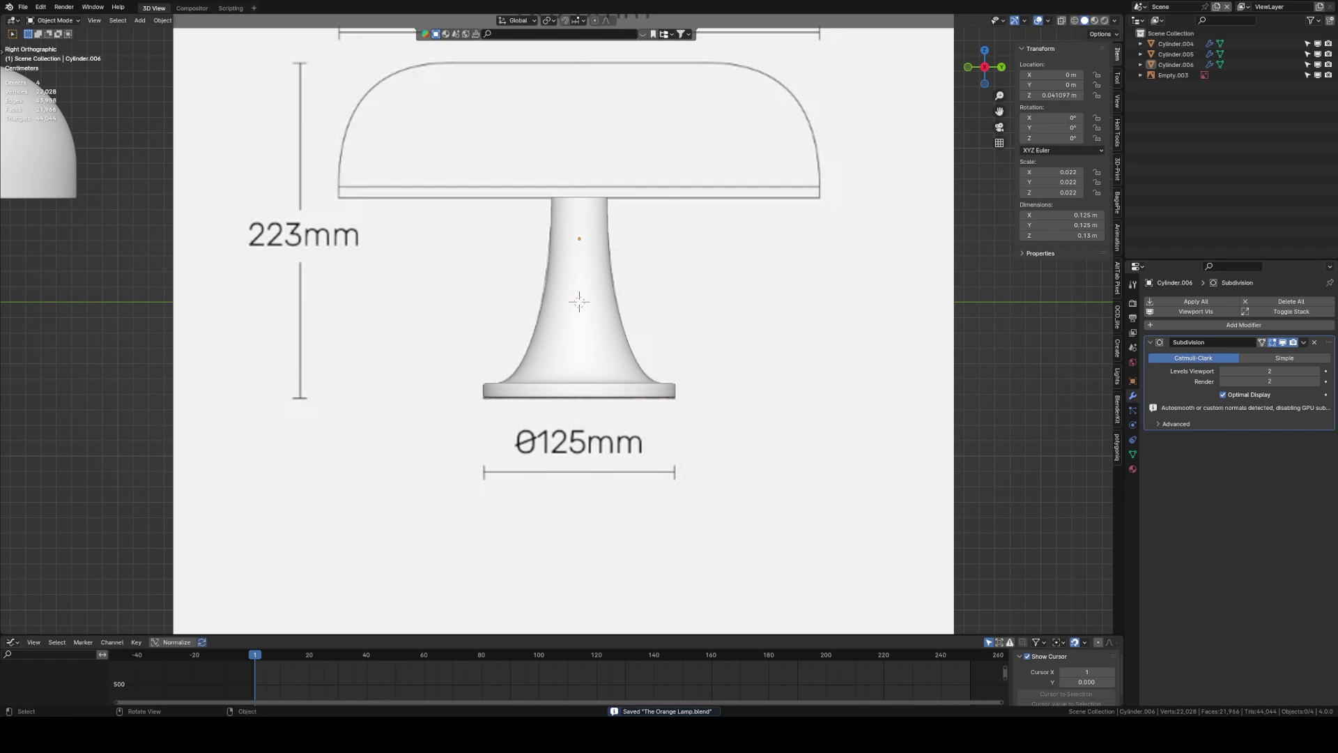
Step: Add a mesh cylinder for the lamp shade
shift+middle_drag(504, 198, 516, 317)
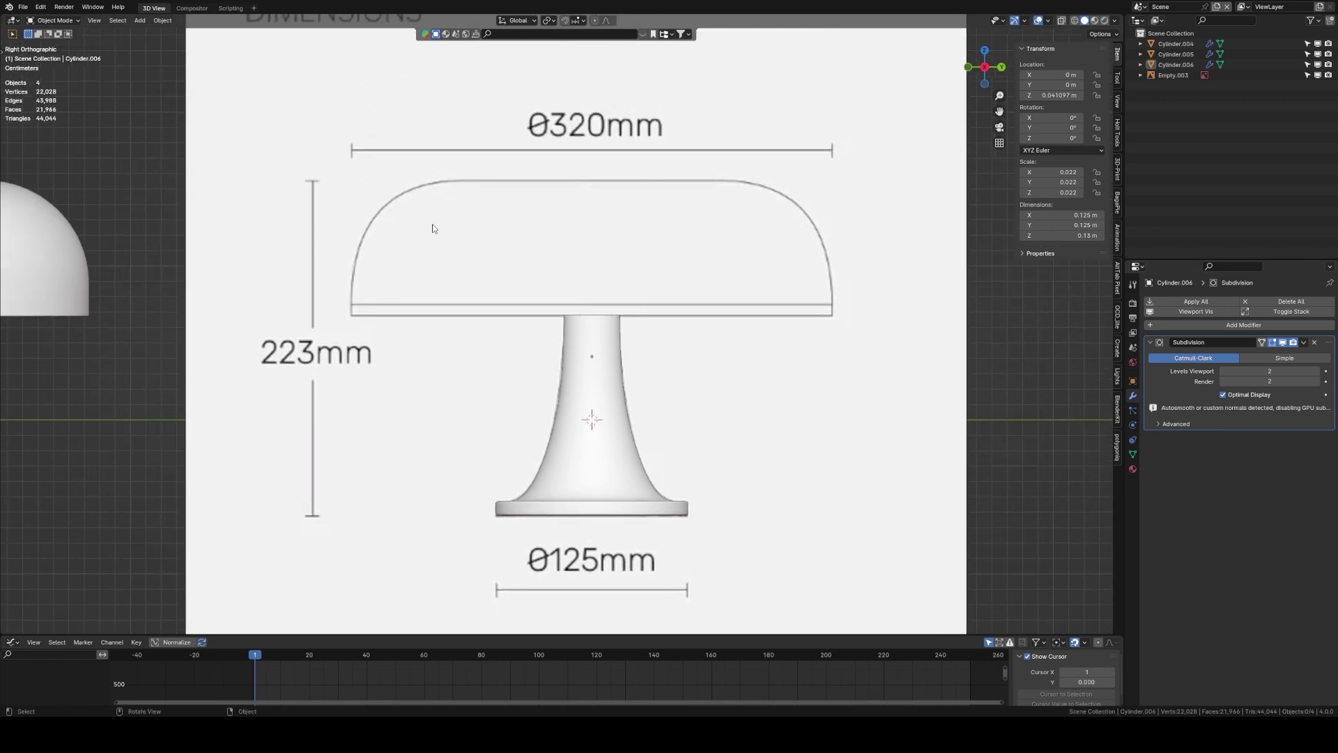
key(shift+a)
text(s)
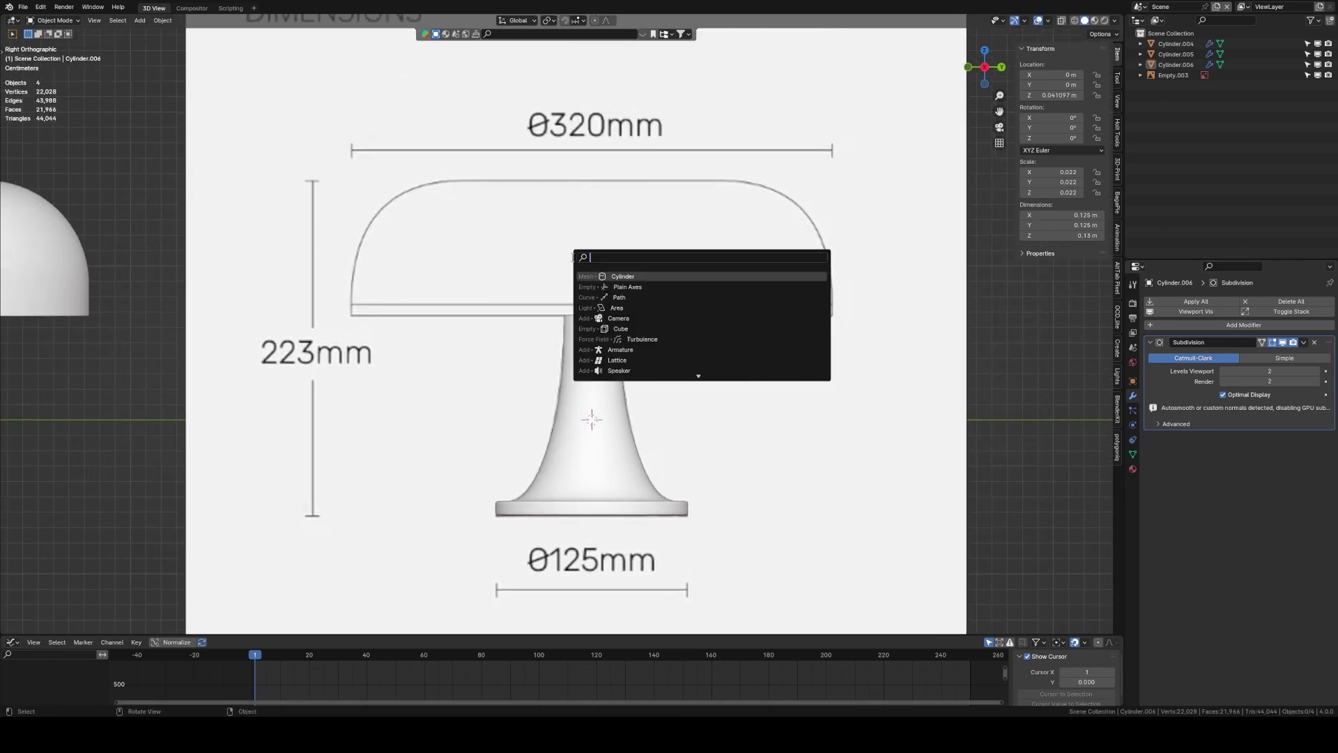
key(BackSpace)
text(c)
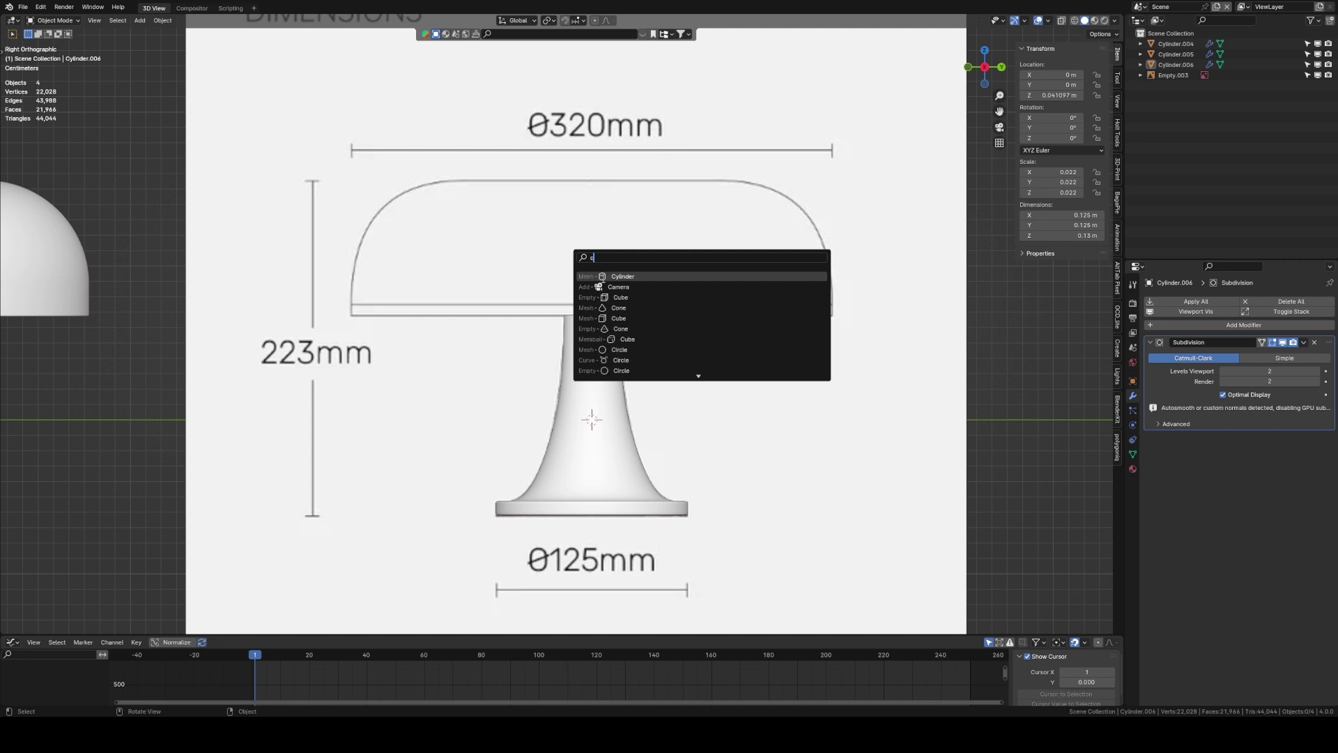
key(Return)
Step: Scale the new cylinder down to about 0.1 m in diameter
scroll(703, 368, down, 10)
key(s)
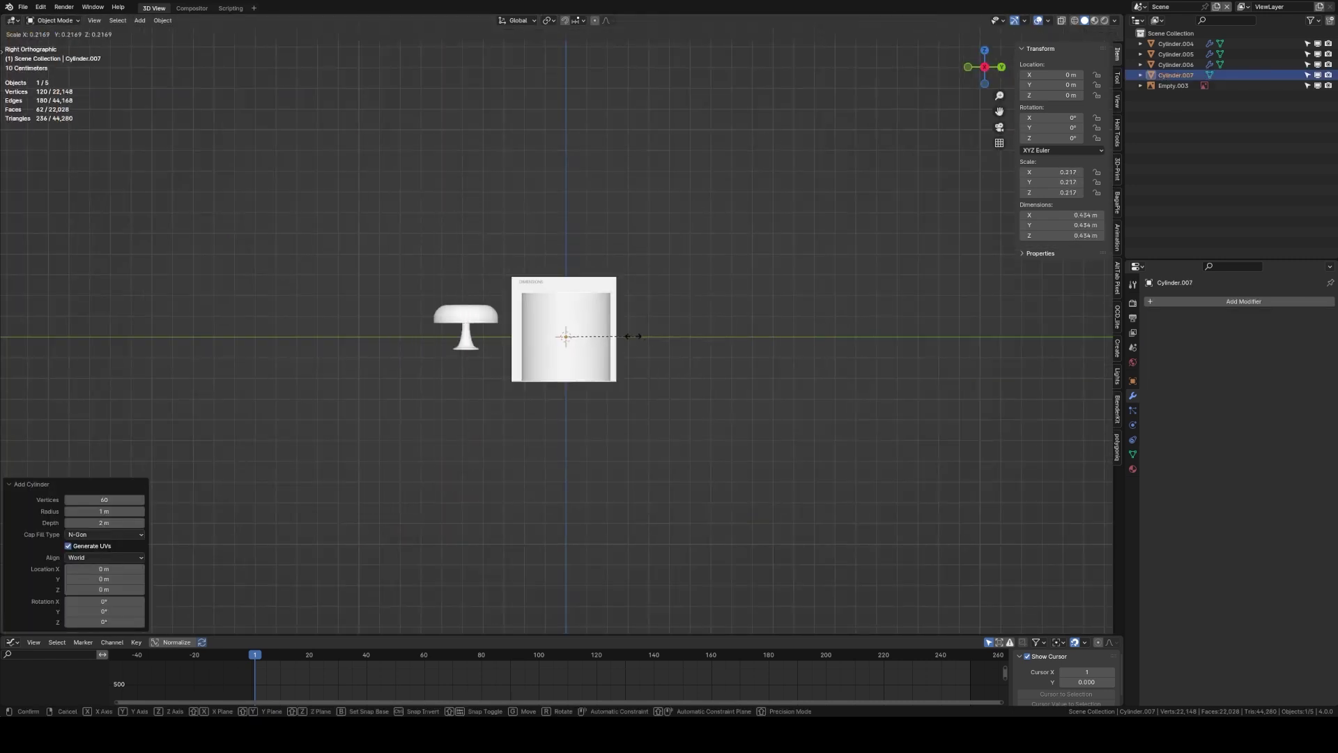
click(629, 336)
scroll(704, 307, up, 5)
key(s)
click(680, 376)
right_click(543, 339)
click(543, 339)
scroll(669, 357, up, 5)
key(s)
click(762, 421)
Step: Raise the cylinder about 109 mm into the shade outline and scale it up to about 0.314 m in diameter
key(g)
key(z)
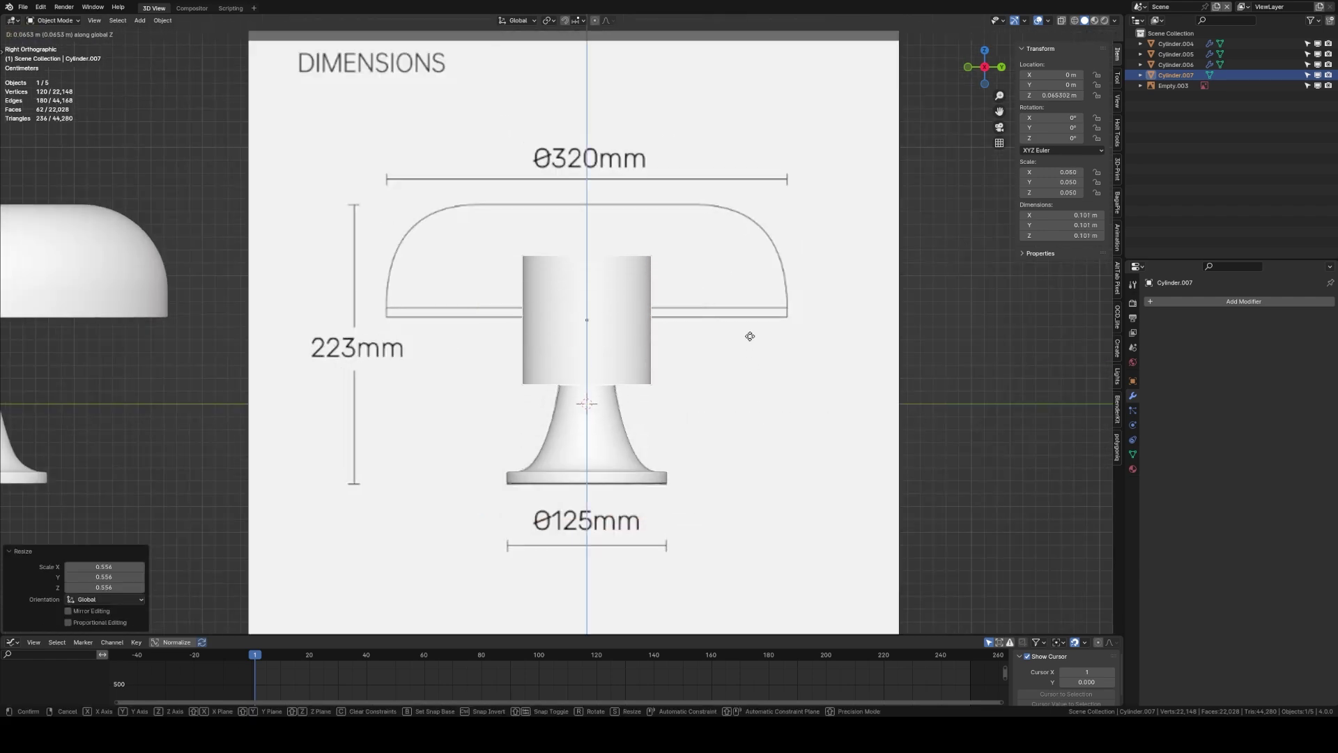
click(745, 289)
scroll(788, 386, up, 3)
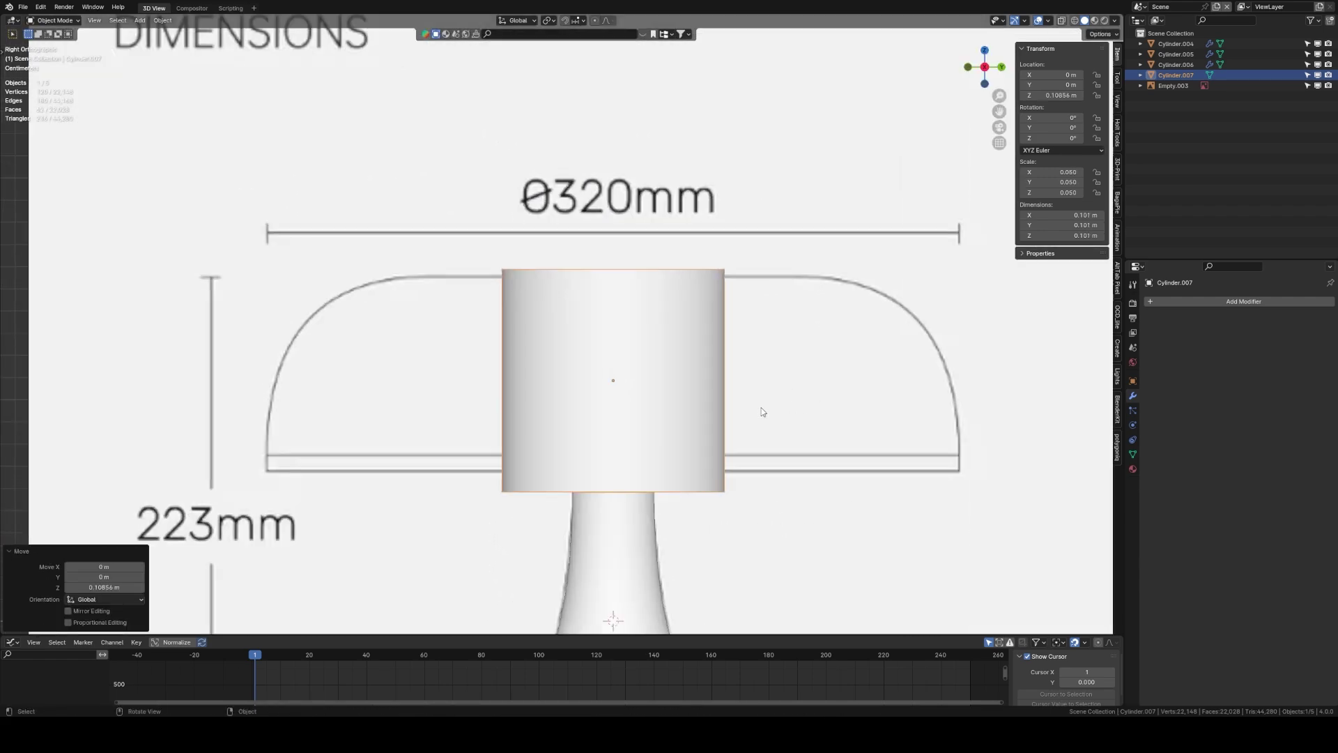
key(s)
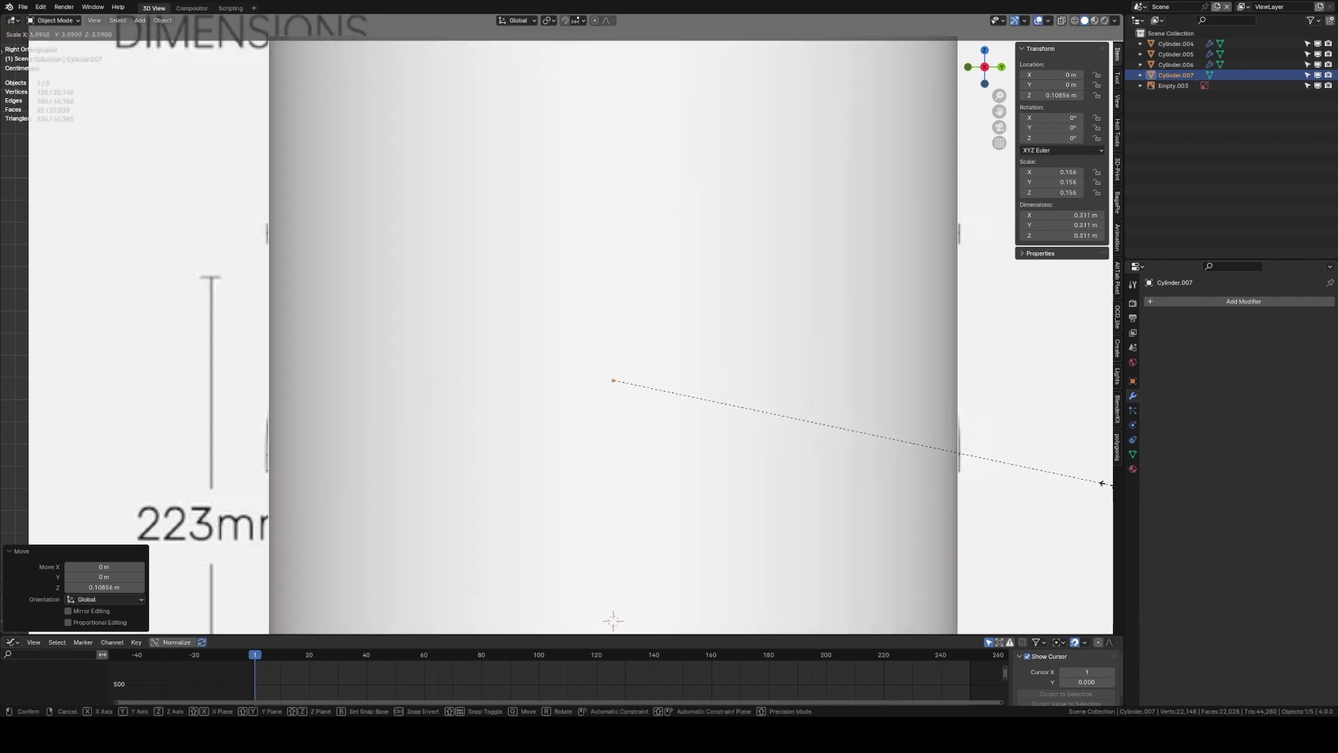
click(1108, 485)
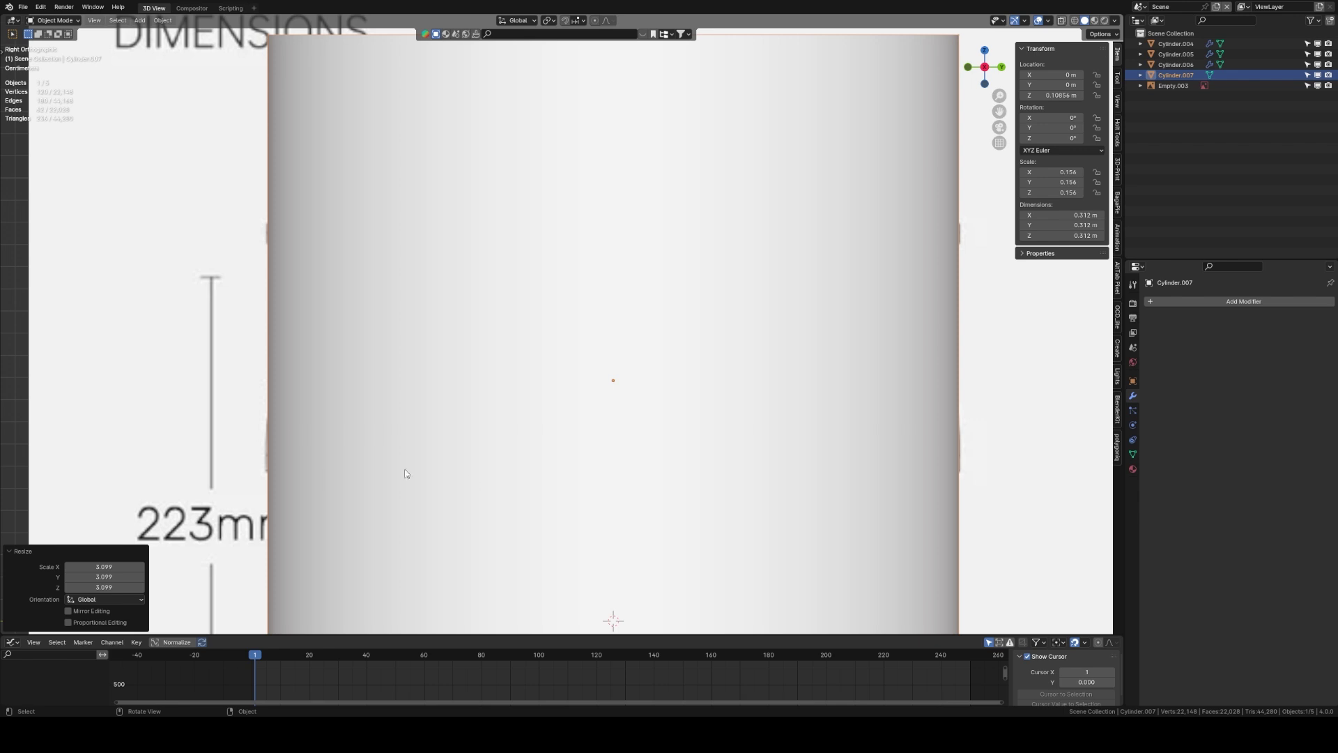
key(s)
click(300, 471)
Step: Flatten the shade cylinder along Z by a factor of 0.322
scroll(663, 216, down, 5)
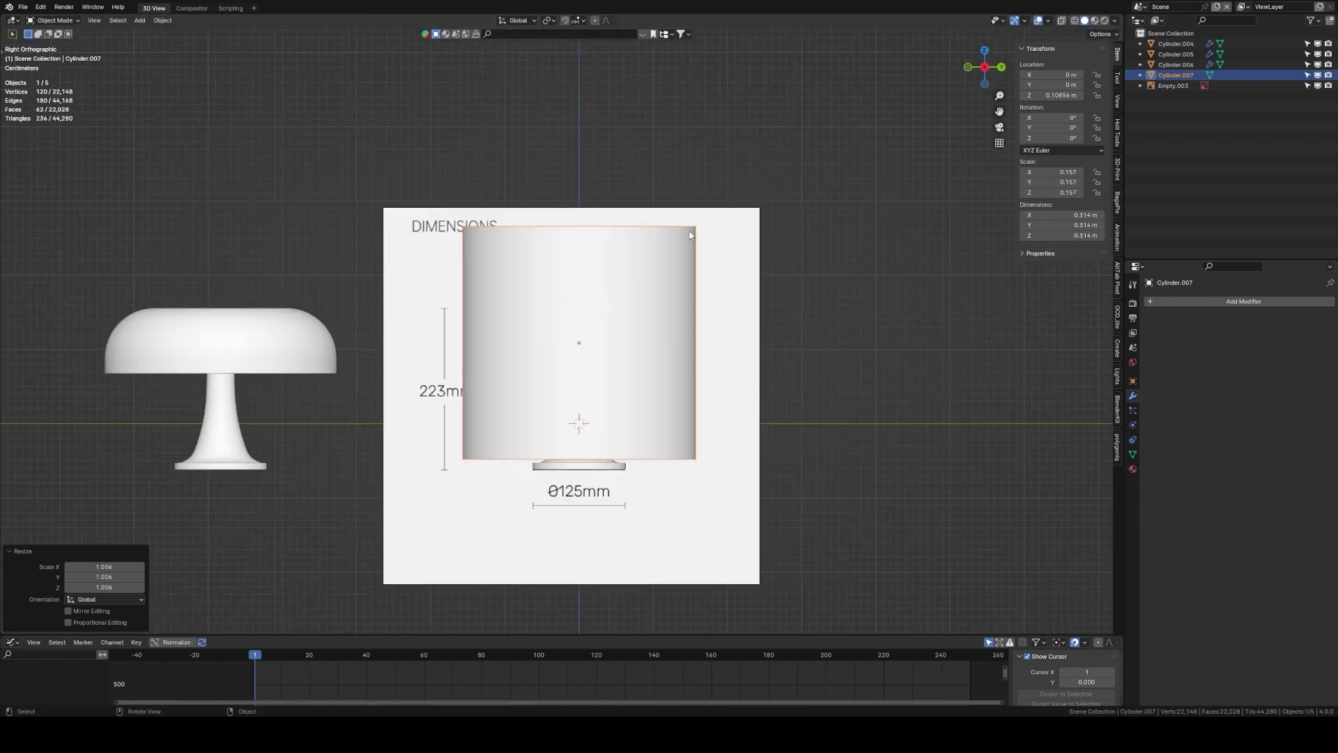
scroll(691, 235, up, 3)
key(s)
key(z)
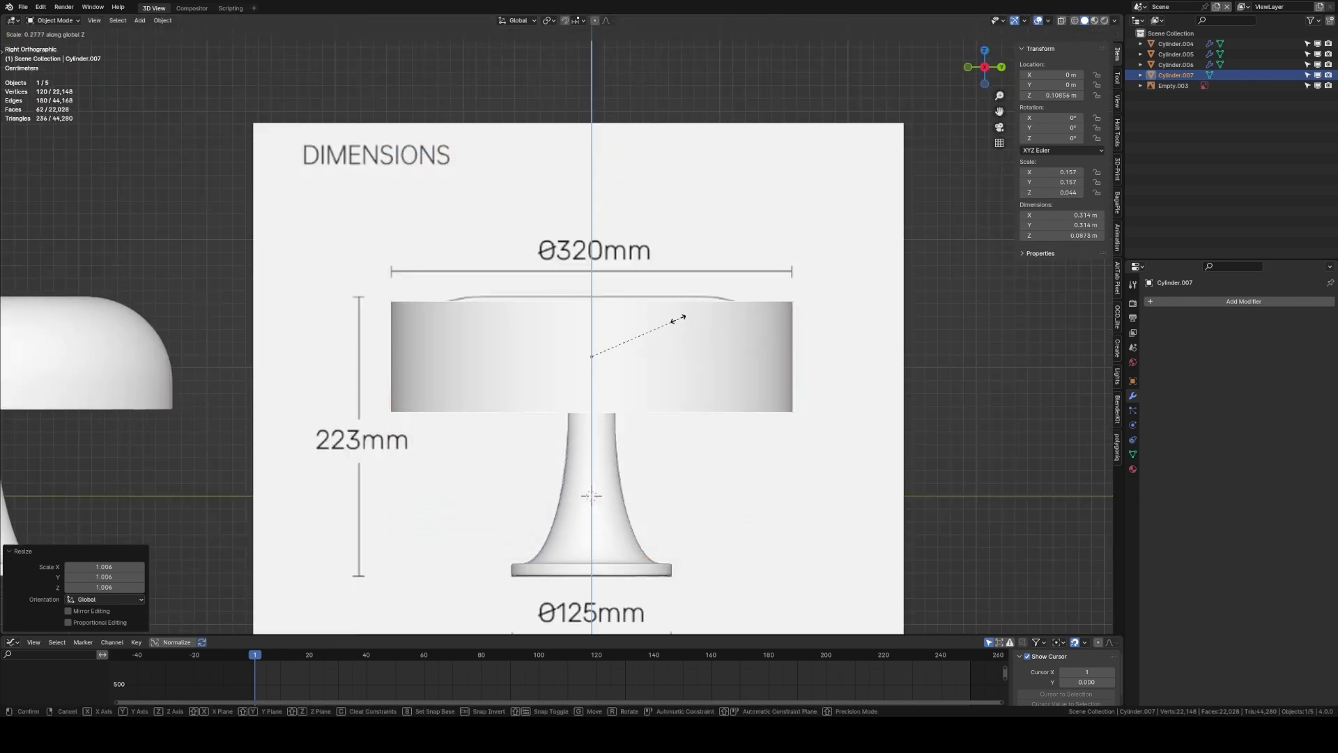
click(706, 311)
Step: Show the model in wireframe and raise the shade cylinder about 9.9 mm so its underside meets the reference's lower line
key(shift+z)
scroll(831, 461, up, 4)
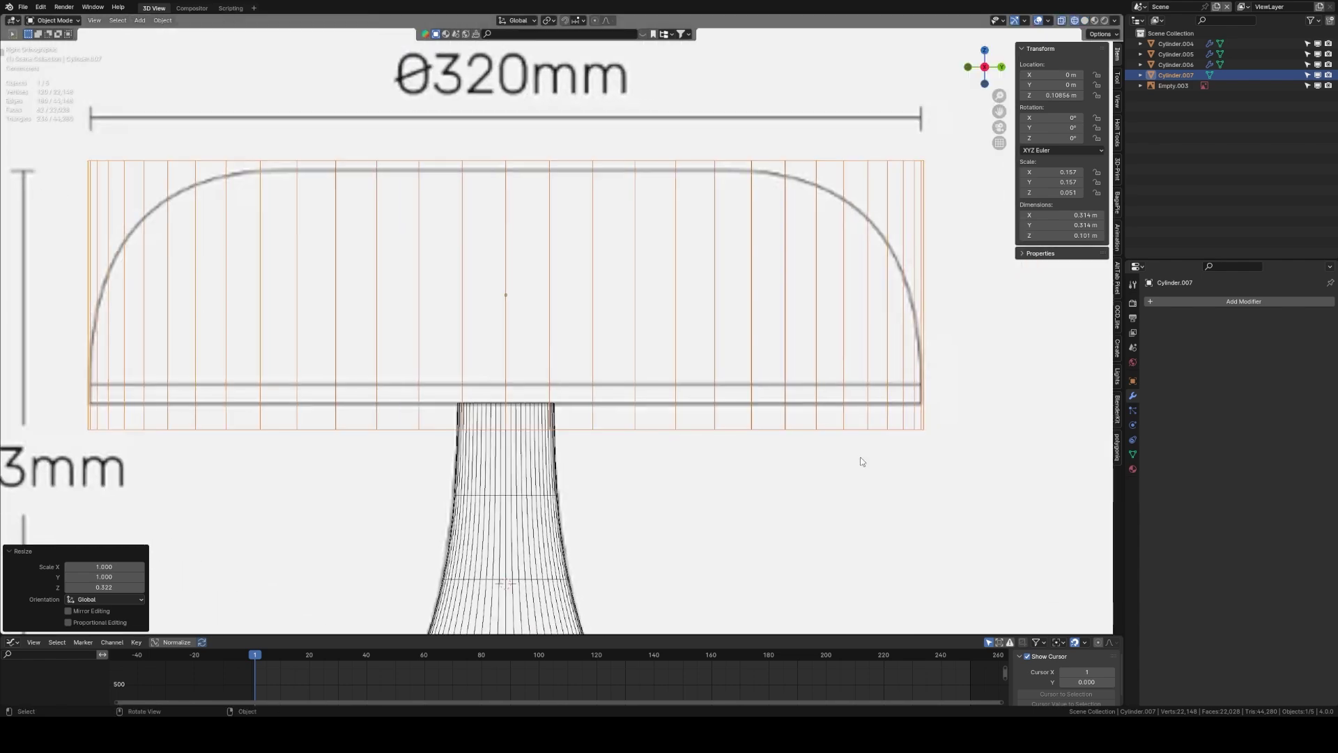
key(g)
key(z)
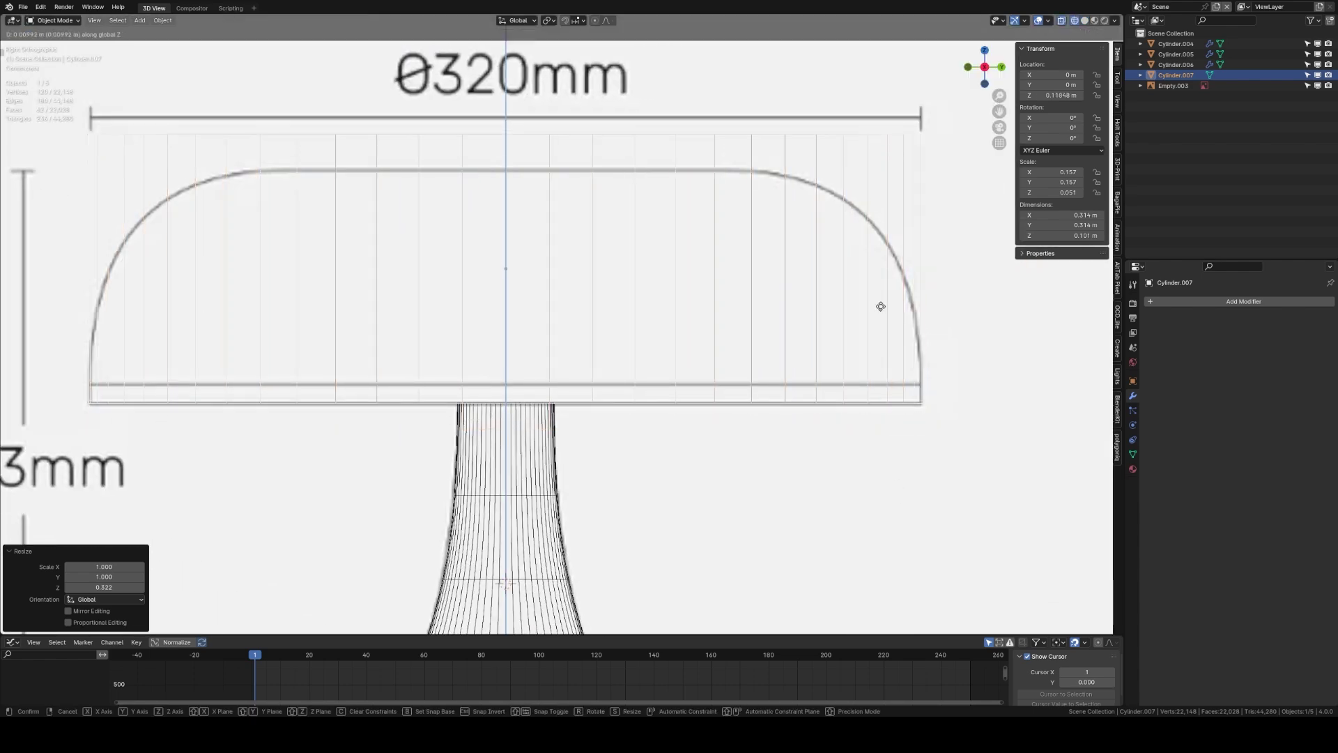
click(881, 306)
Step: Select the shade cylinder's top face in Edit Mode and lower it about 13.4 mm to the top of the reference shade
shift+middle_drag(760, 296, 825, 391)
key(Tab)
drag(107, 205, 995, 253)
shift+middle_drag(1051, 291, 941, 305)
key(g)
key(z)
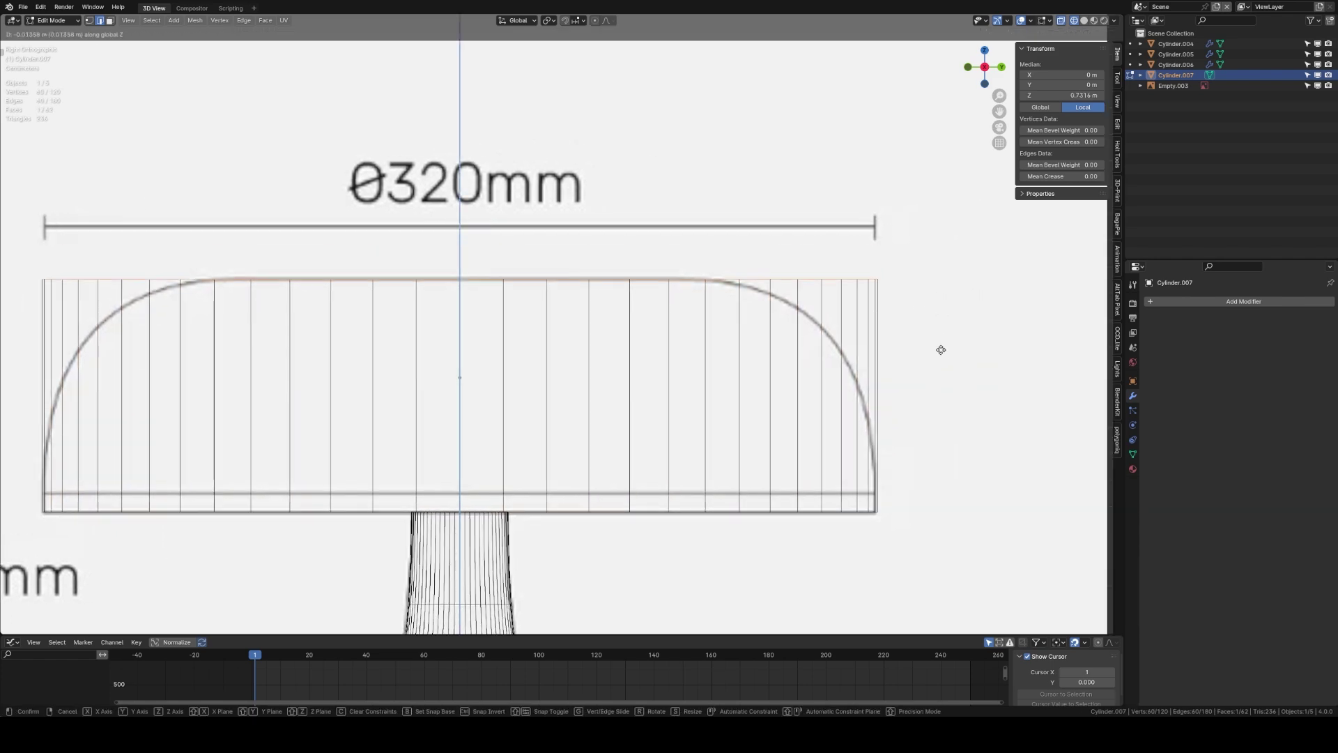
click(942, 346)
scroll(899, 352, down, 3)
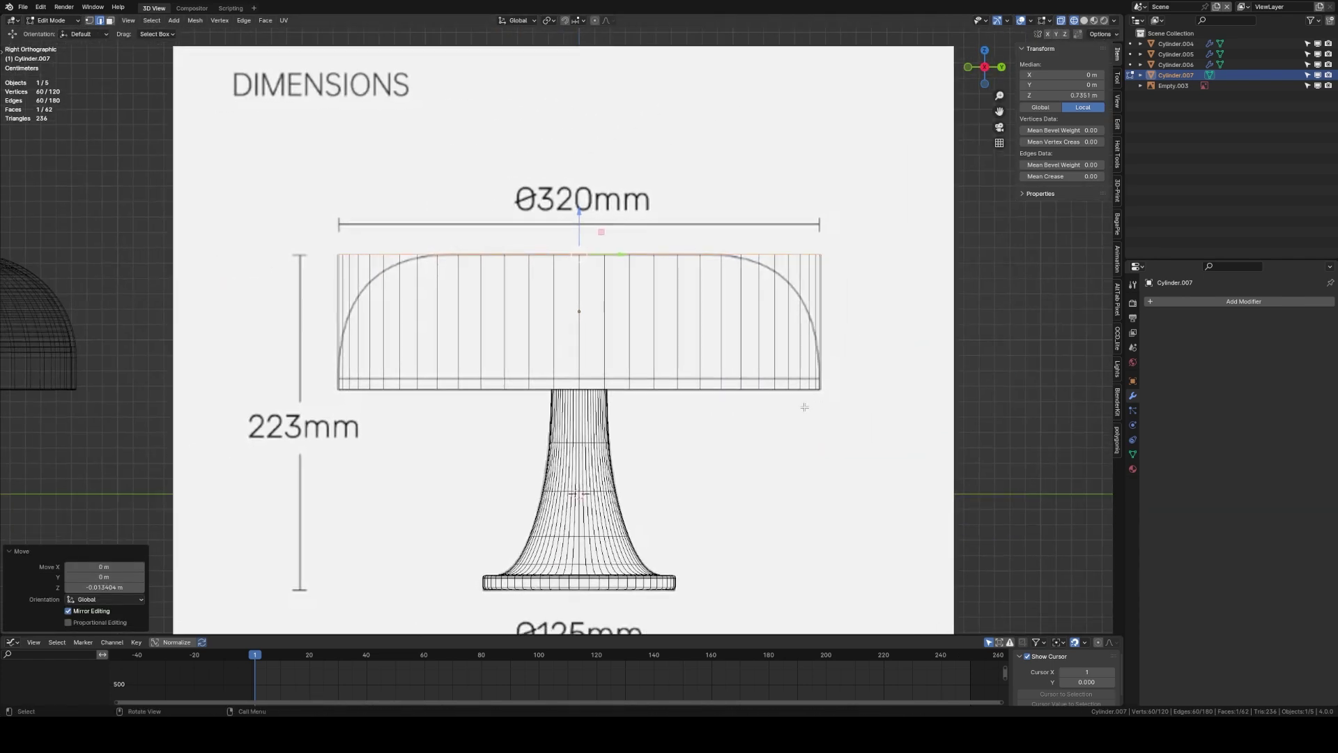
Step: Scale the whole shade cylinder slightly in Object Mode so its sides match the reference, and resume mesh editing
scroll(776, 405, up, 3)
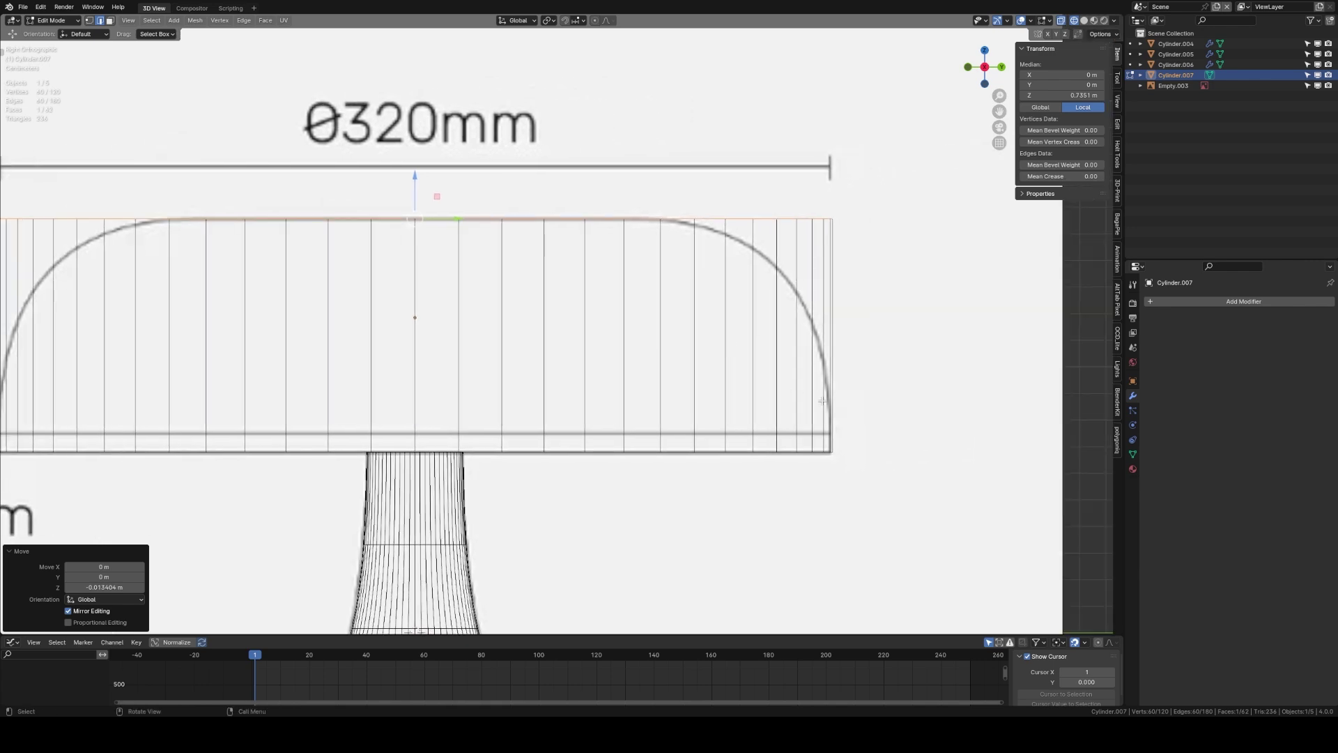
key(Tab)
key(s)
click(934, 445)
key(Tab)
Step: Select the shade cylinder's bottom face and lower it about 0.9 mm onto the reference's bottom edge
scroll(548, 434, down, 2)
shift+middle_drag(547, 434, 645, 413)
drag(200, 373, 947, 444)
shift+middle_drag(948, 444, 775, 434)
scroll(775, 434, up, 6)
key(g)
key(z)
click(952, 510)
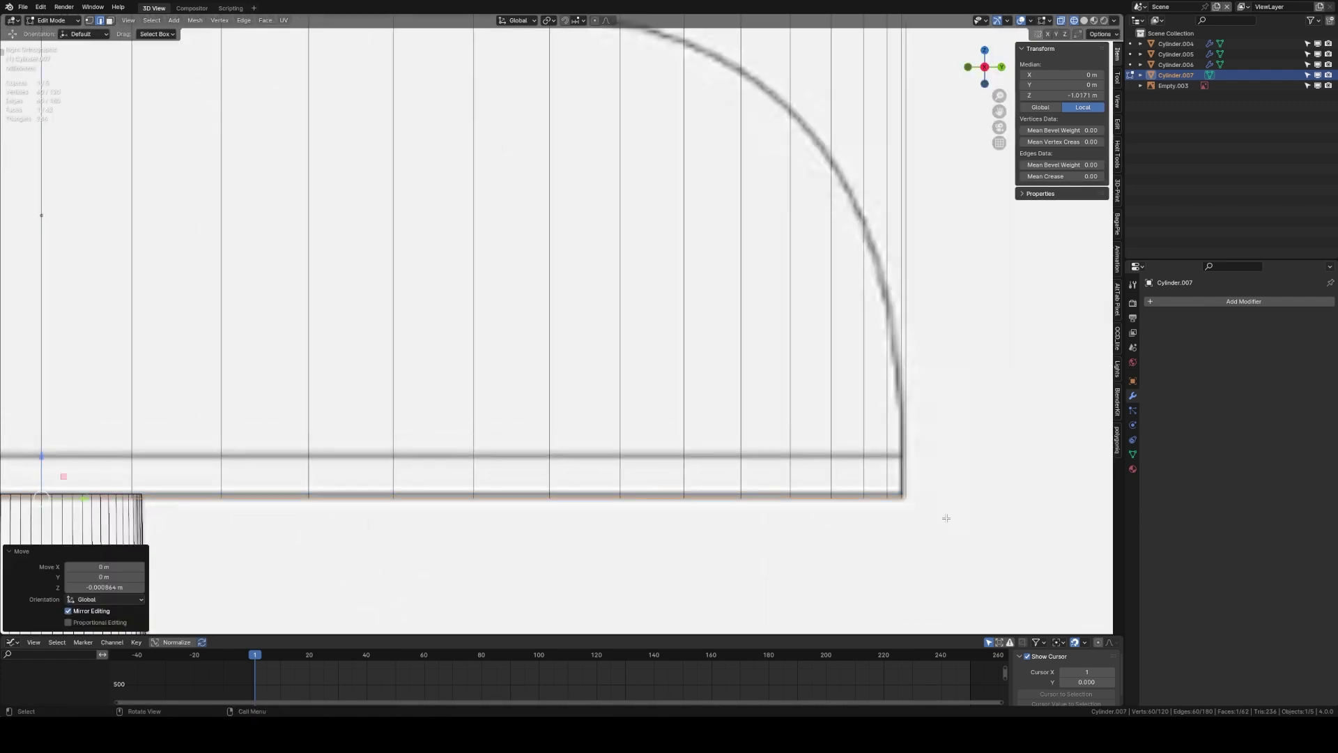
Step: Return to Object Mode and scale the whole shade cylinder by 0.998
key(Tab)
key(s)
click(976, 512)
scroll(523, 370, down, 10)
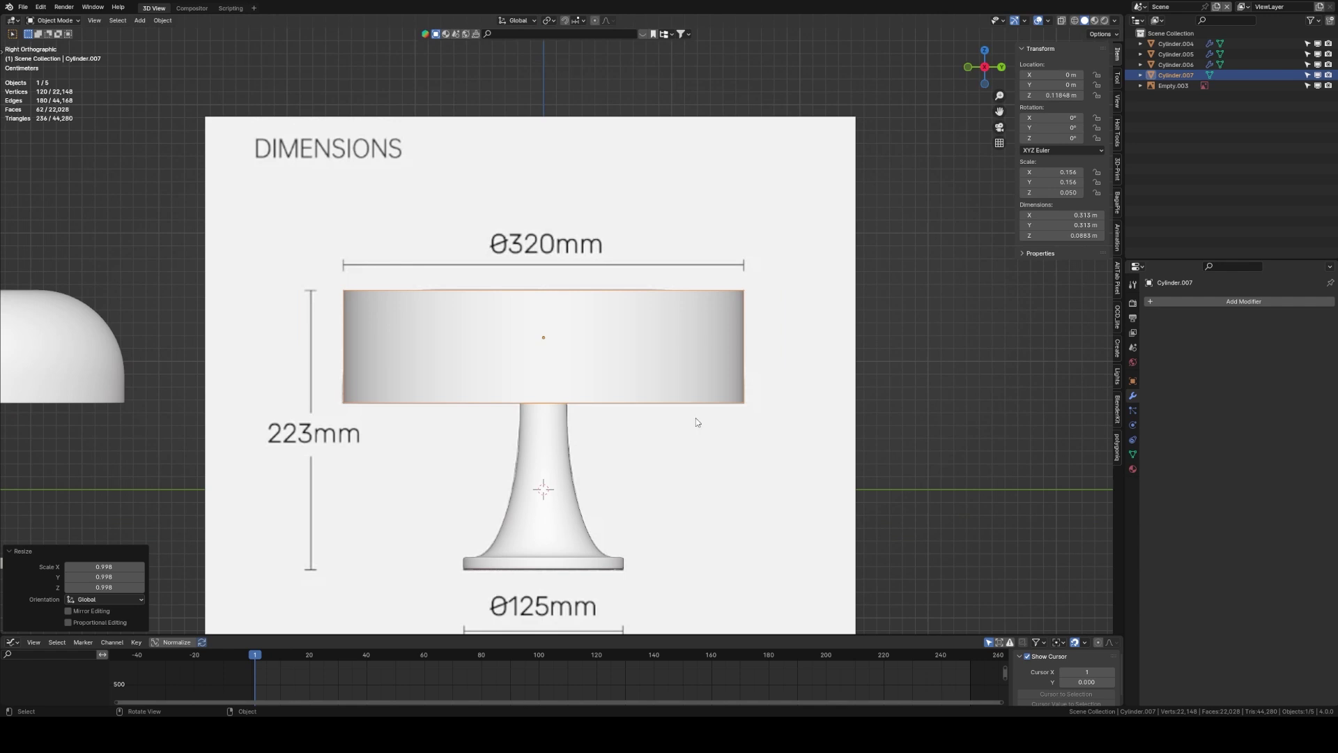
Step: Delete the bottom face of the shade cylinder in Edit Mode so the shade is open underneath
middle_drag(696, 424, 518, 385)
key(Tab)
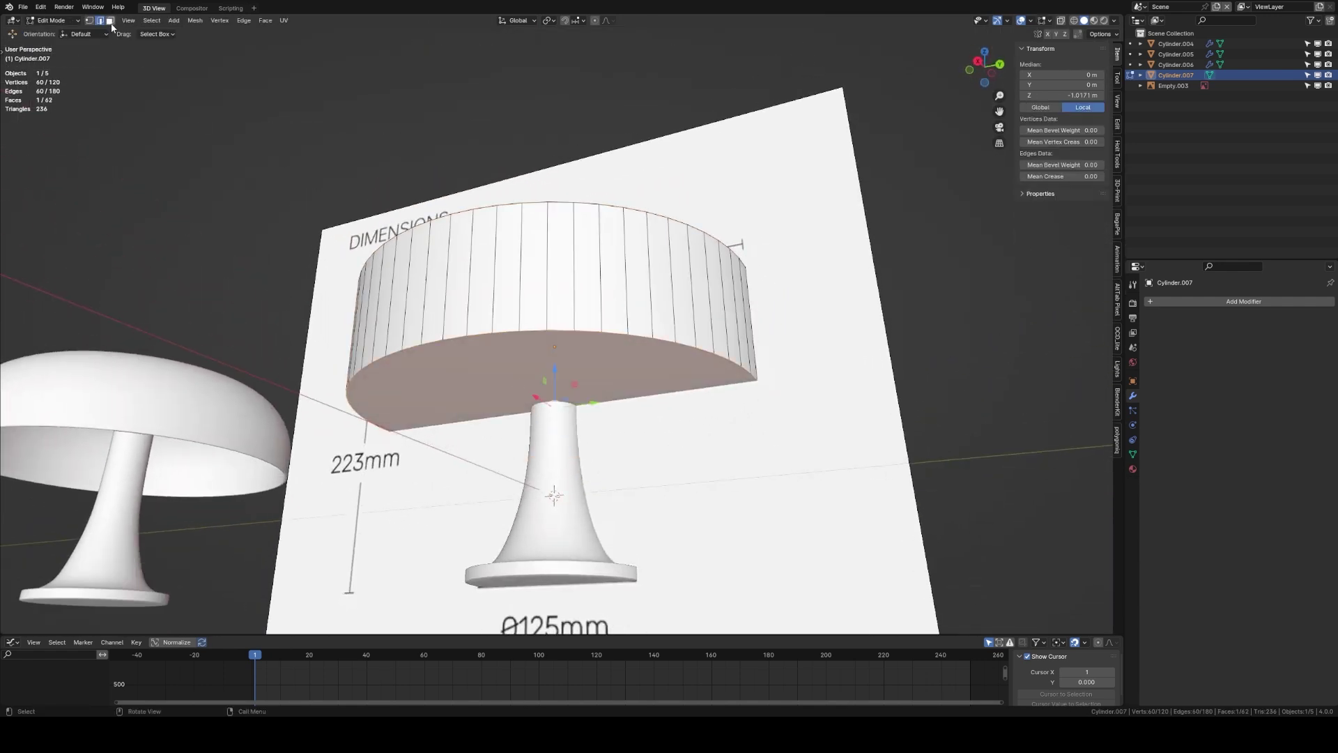
key(x)
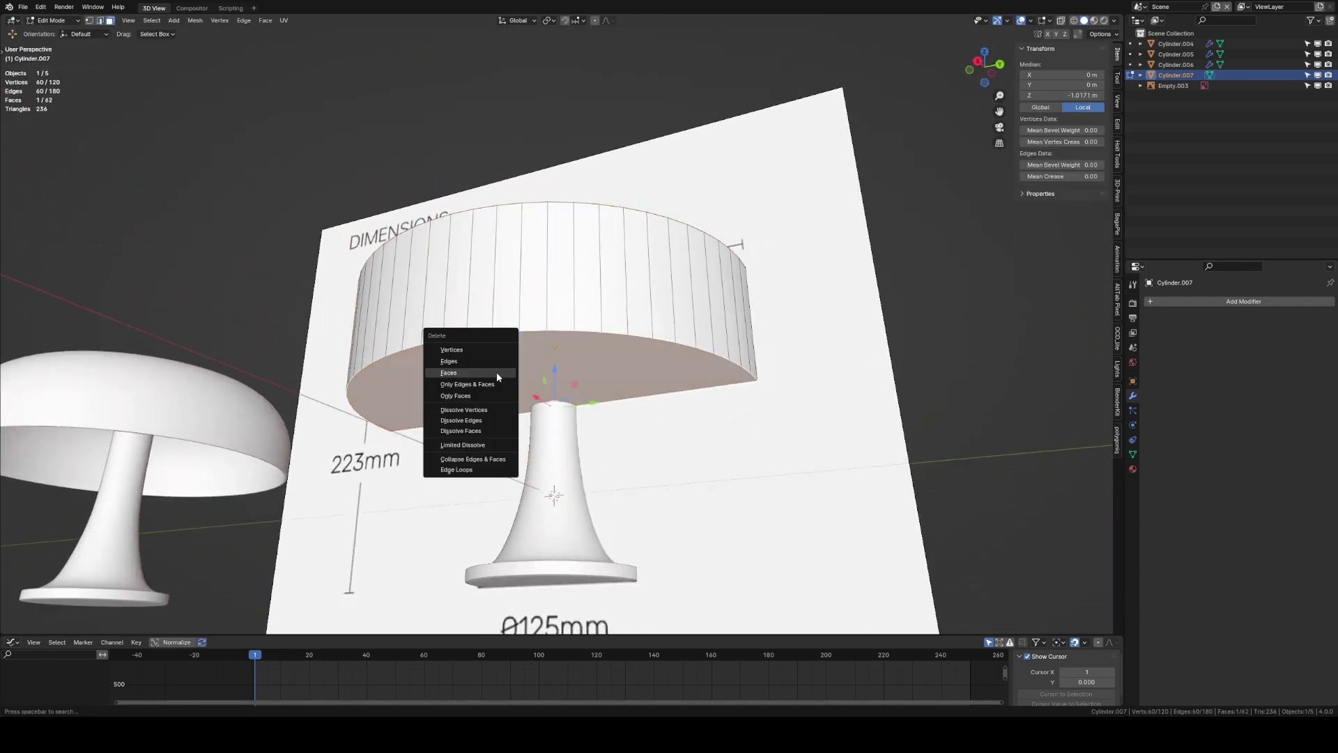
click(497, 373)
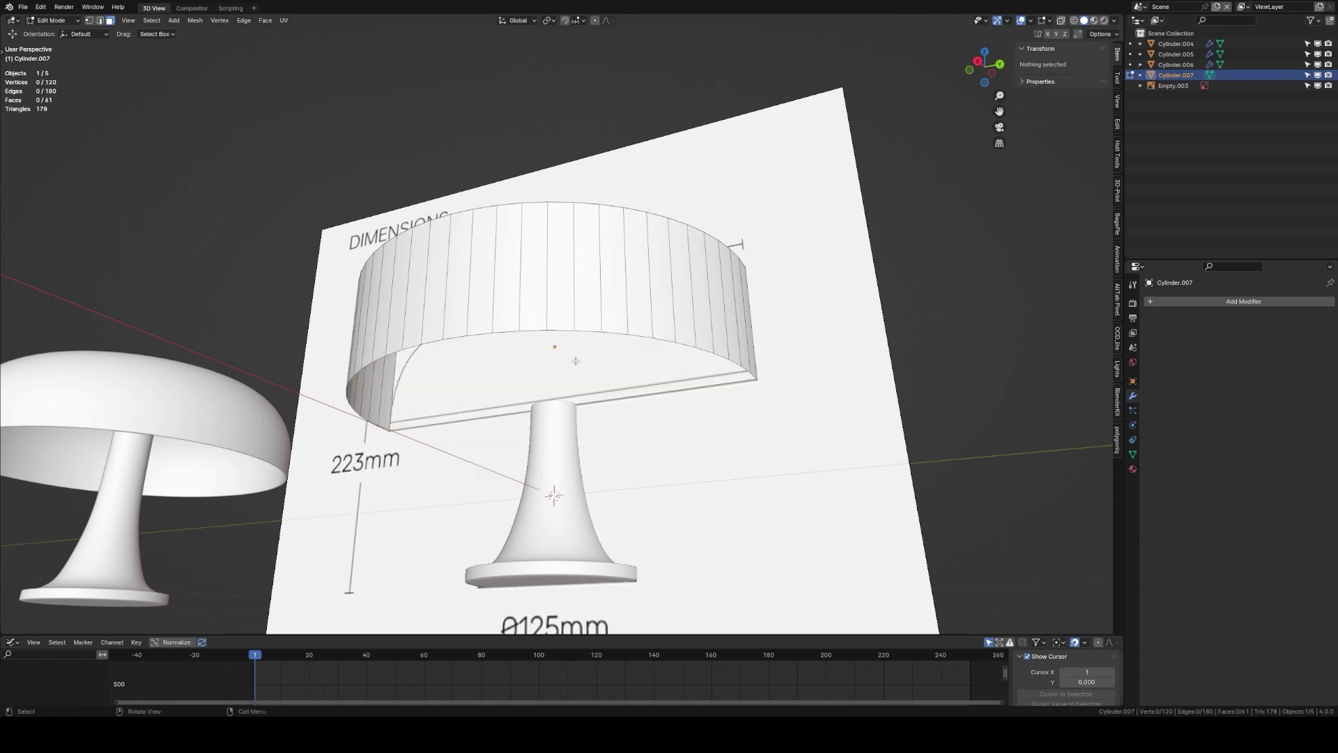
middle_drag(534, 354, 563, 366)
Step: Return to Object Mode and apply the shade's rotation and scale
key(Tab)
key(ctrl+a)
key(Escape)
key(ctrl+a)
key(Escape)
key(ctrl+a)
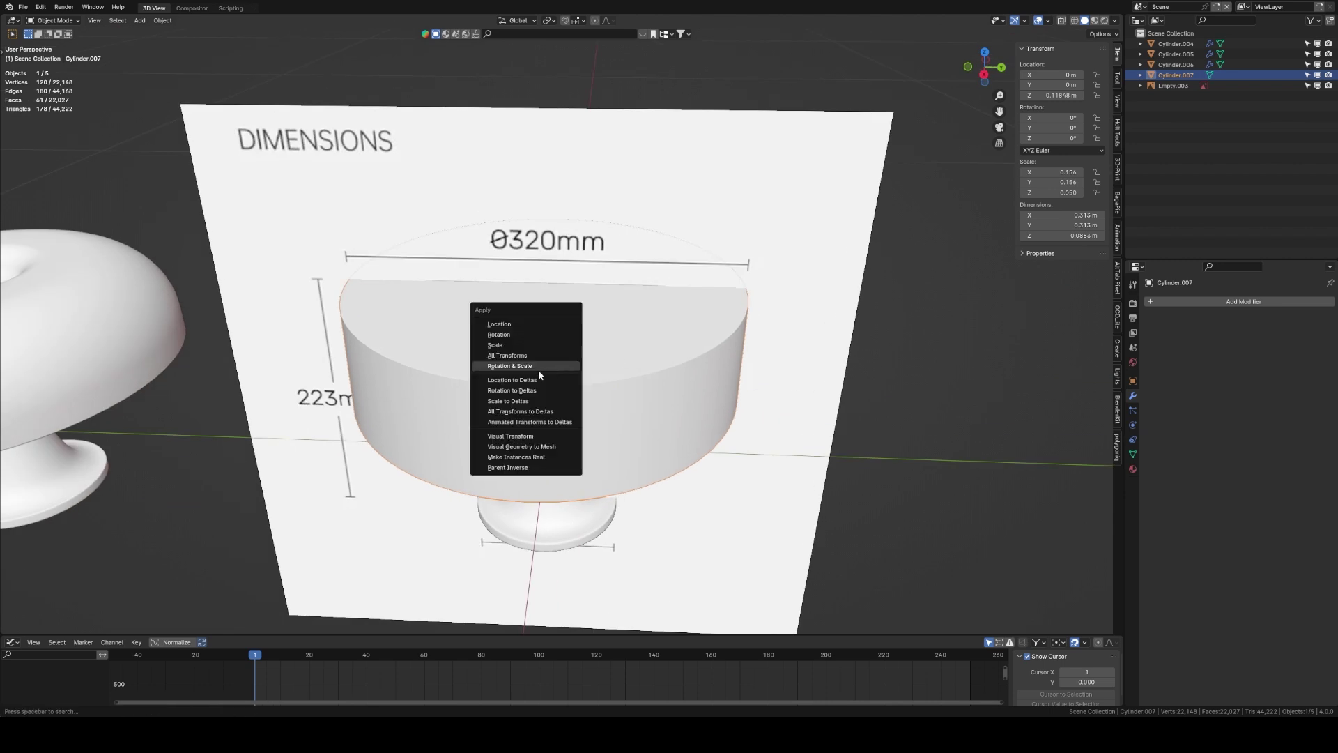
click(538, 367)
Step: Add a Bevel modifier to the shade cylinder
click(1206, 302)
key(space)
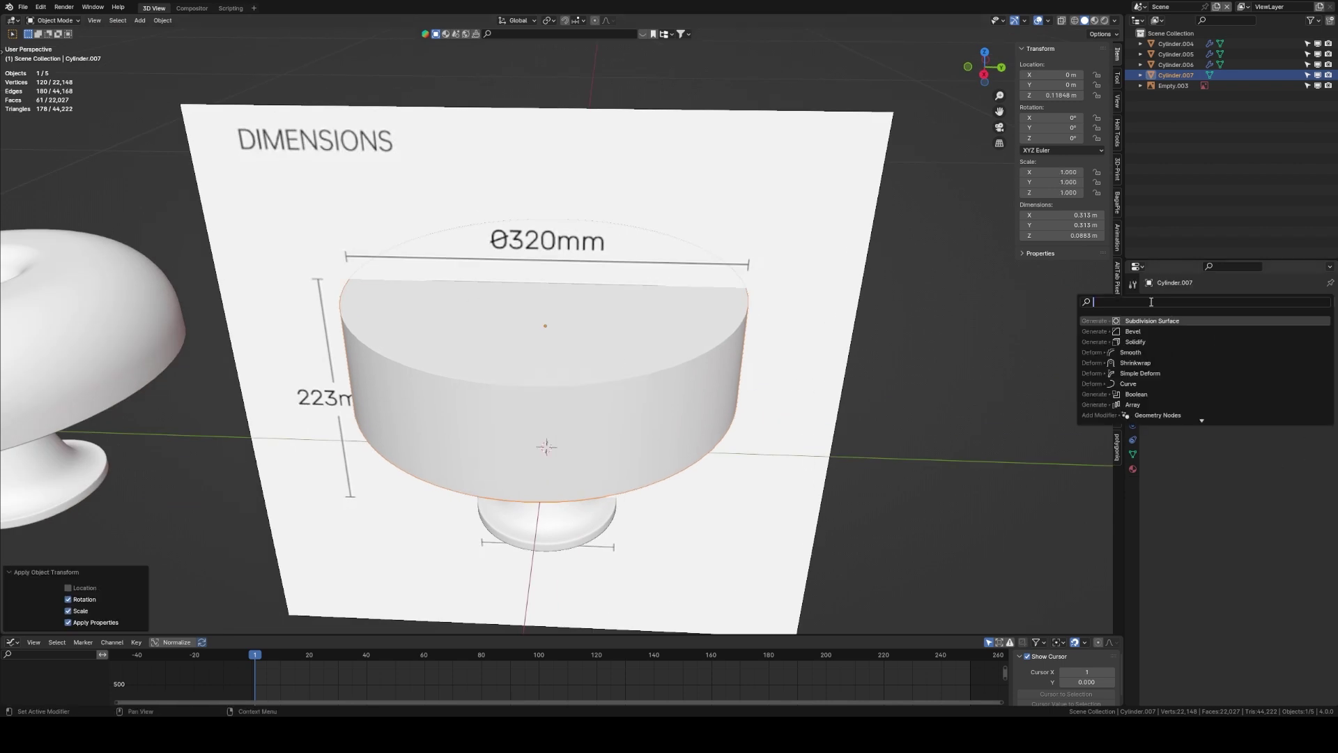
text(bev)
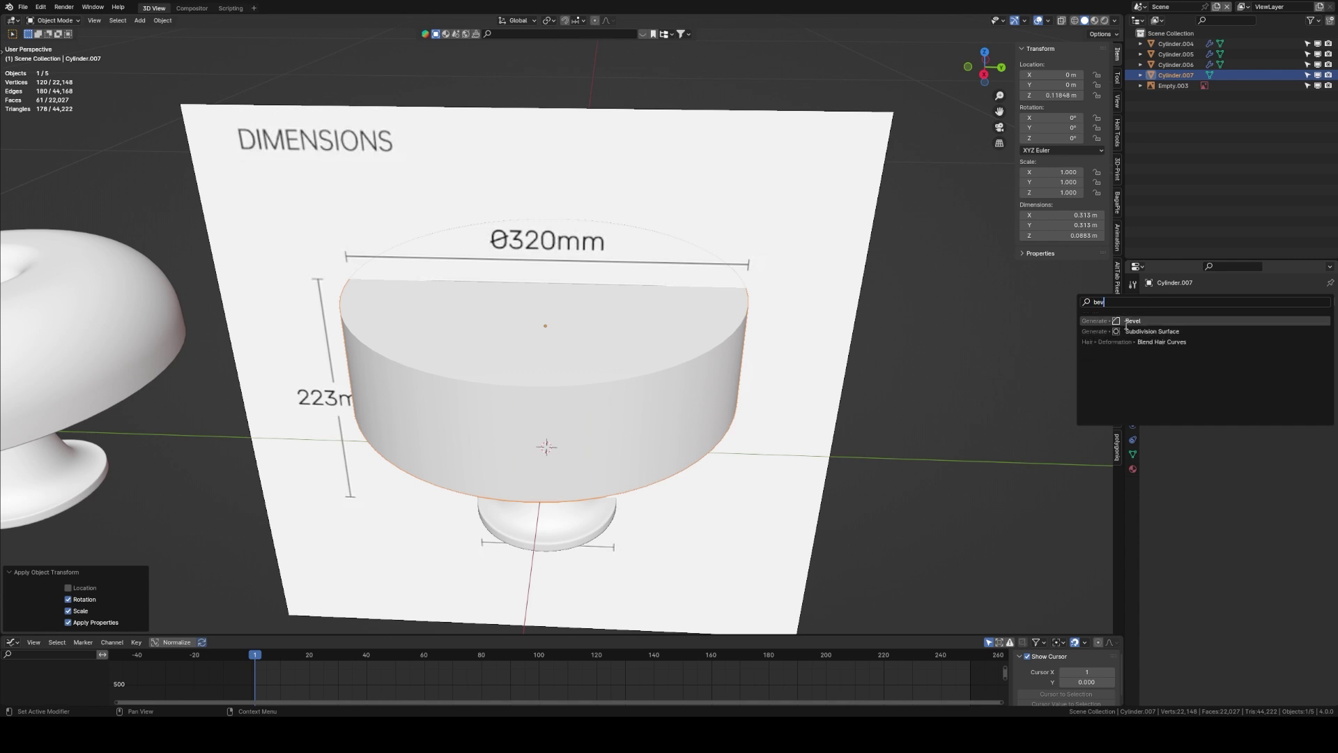
click(1128, 322)
middle_drag(828, 368, 789, 330)
middle_drag(703, 418, 709, 335)
middle_drag(600, 315, 550, 322)
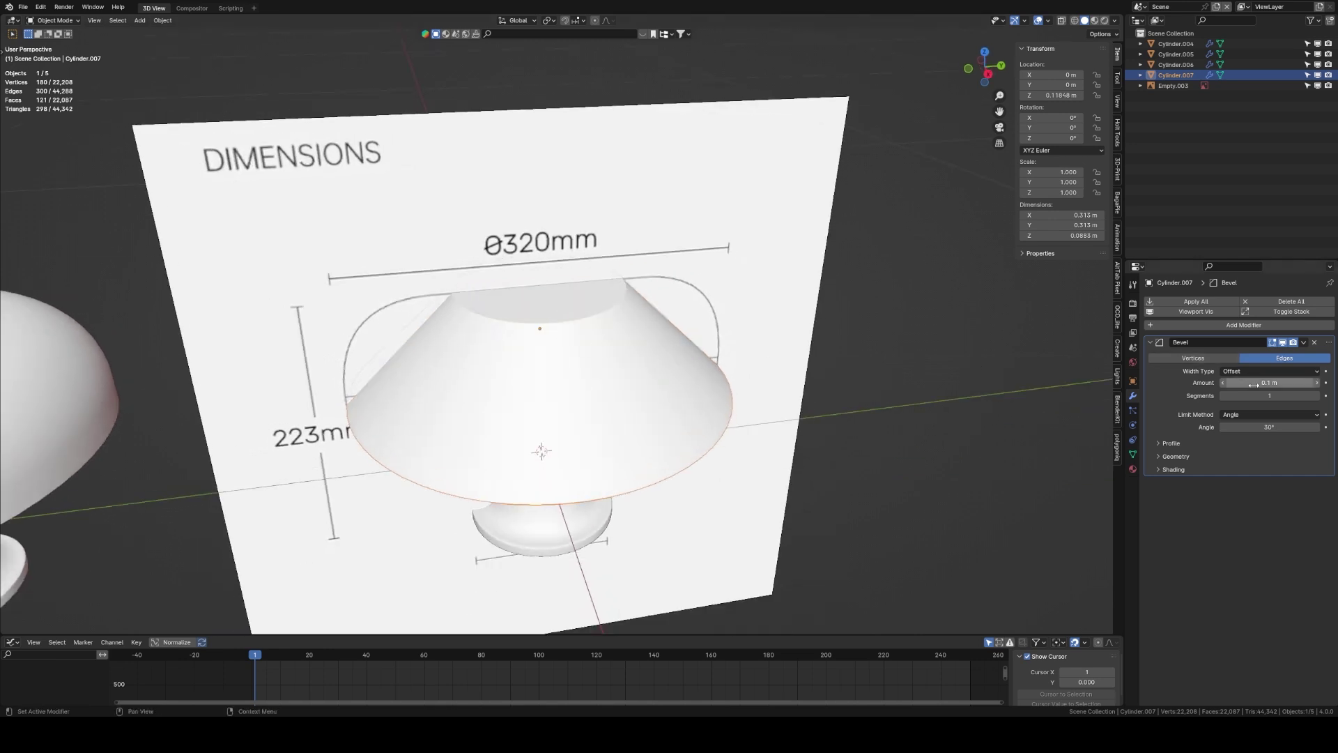
Step: Set the shade's Bevel amount to about 0.051 m and its segments to 30, comparing with the reference from the side
drag(1269, 382, 1225, 383)
key(KP_3)
scroll(787, 347, up, 3)
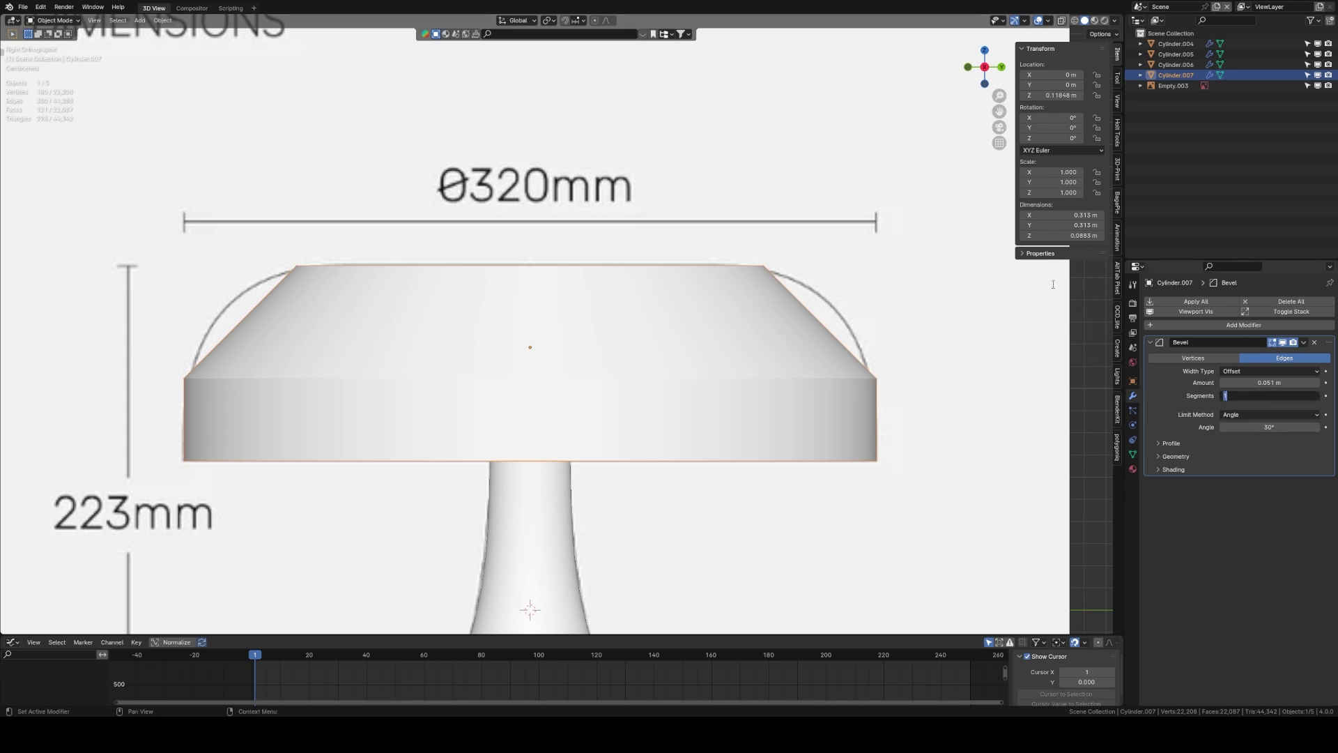
key(Return)
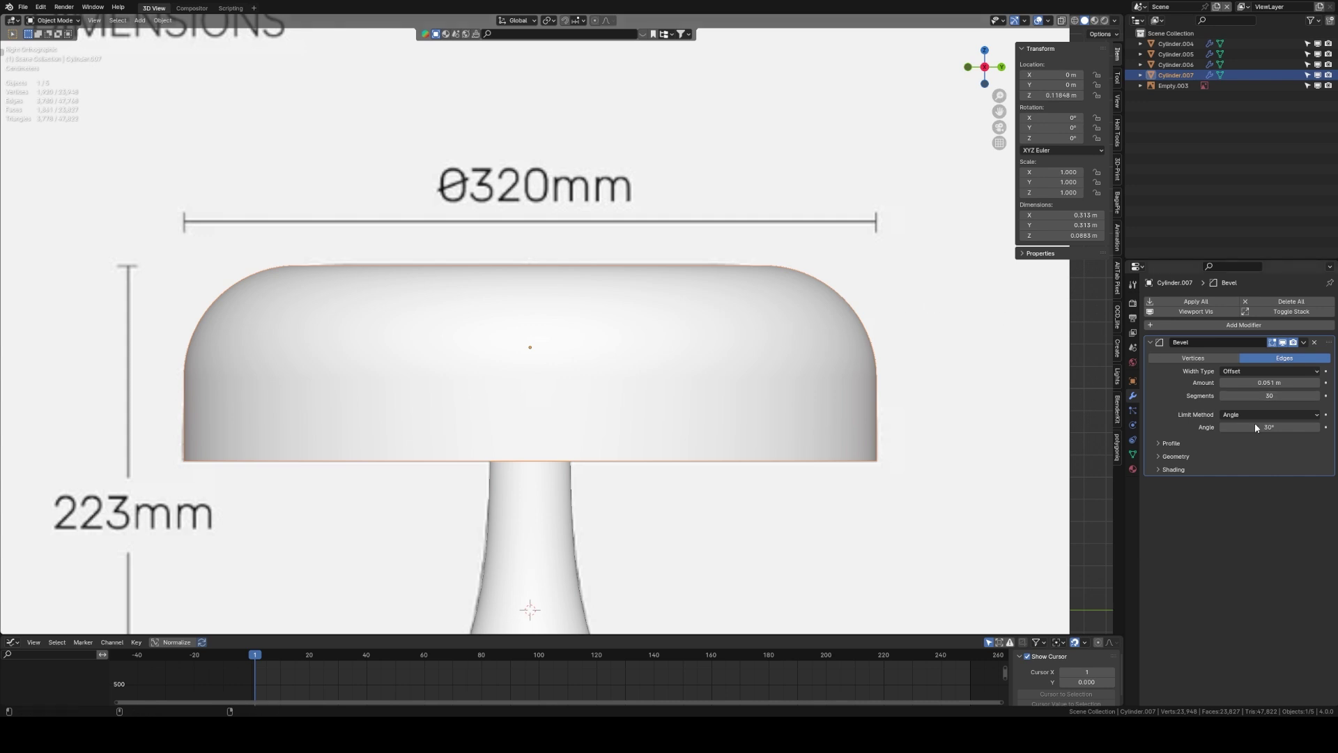
Step: Increase the shade's Bevel amount to about 0.065 m, checking the curve against the reference in wireframe, and restore solid shading
drag(1269, 383, 1302, 382)
key(z)
click(786, 344)
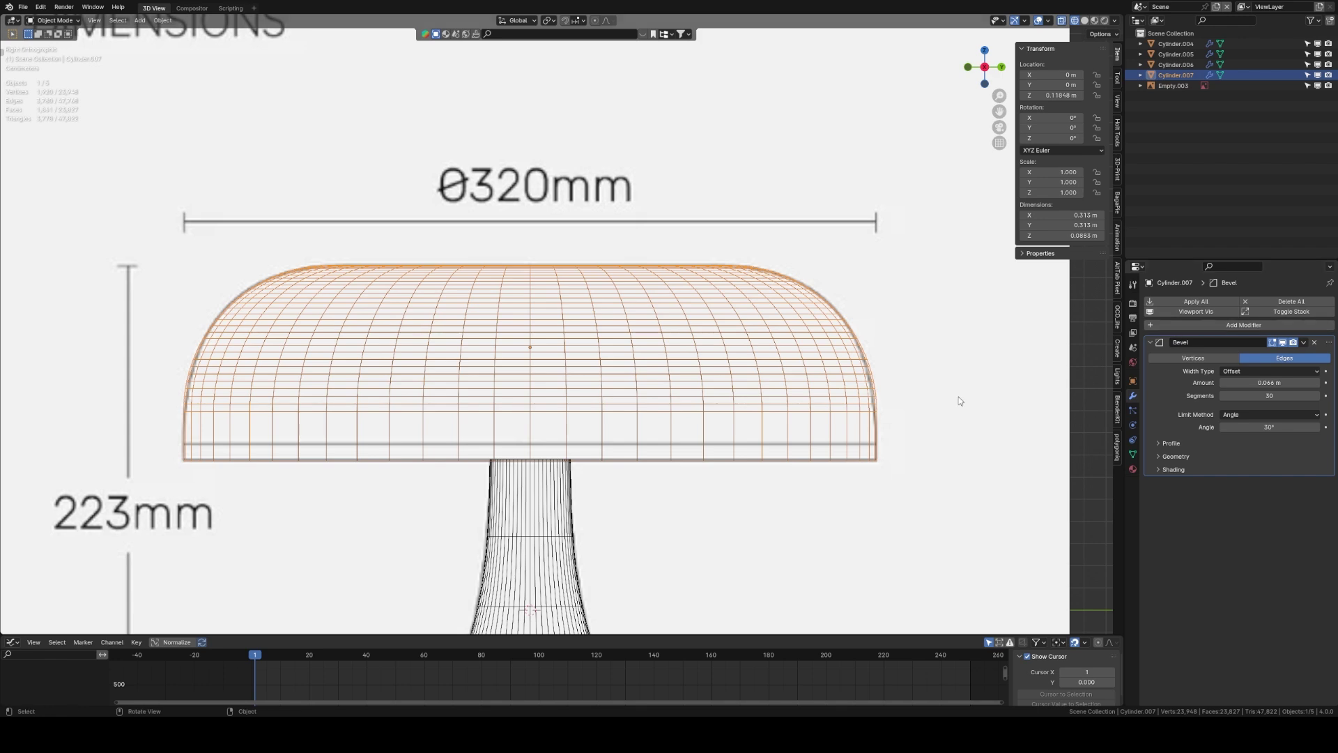
middle_drag(932, 409, 840, 362)
key(z)
click(906, 362)
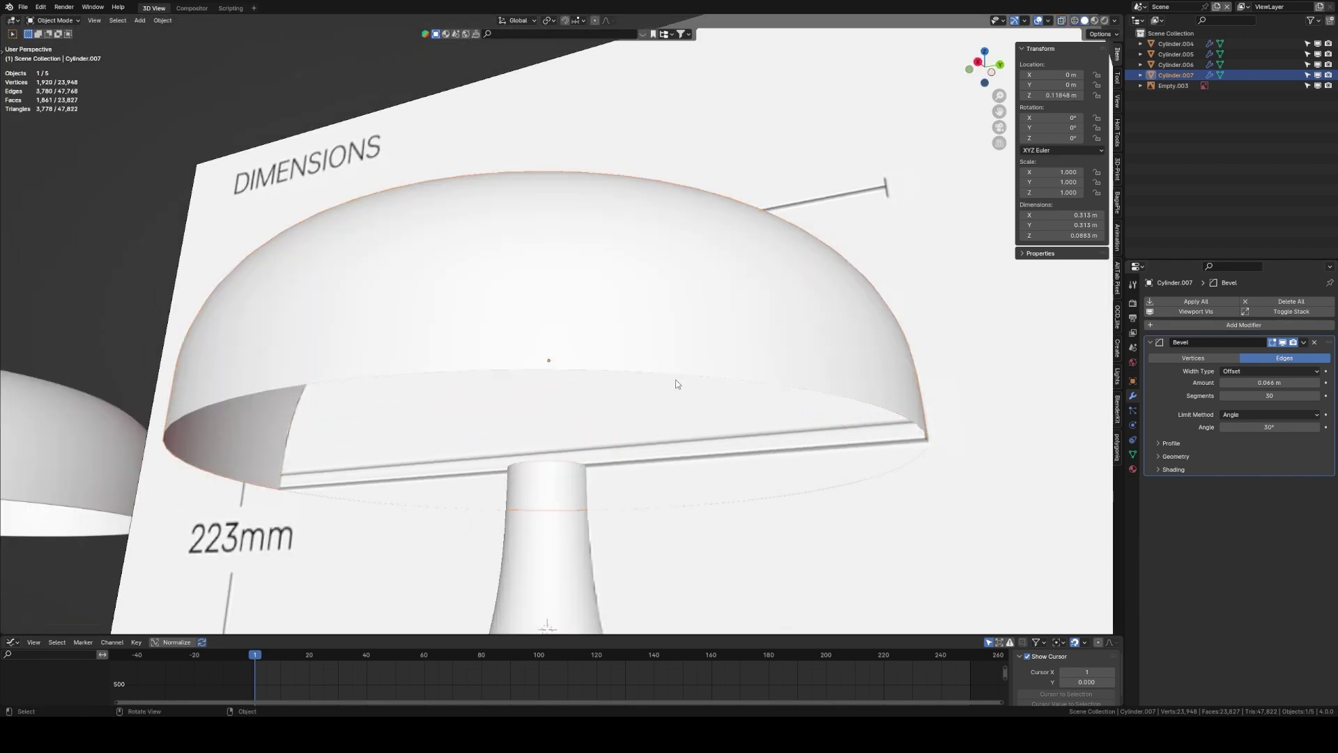
Step: Add a Solidify modifier with a thickness of 0.003 m to the shade and apply its rotation and scale again
middle_drag(714, 381, 326, 280)
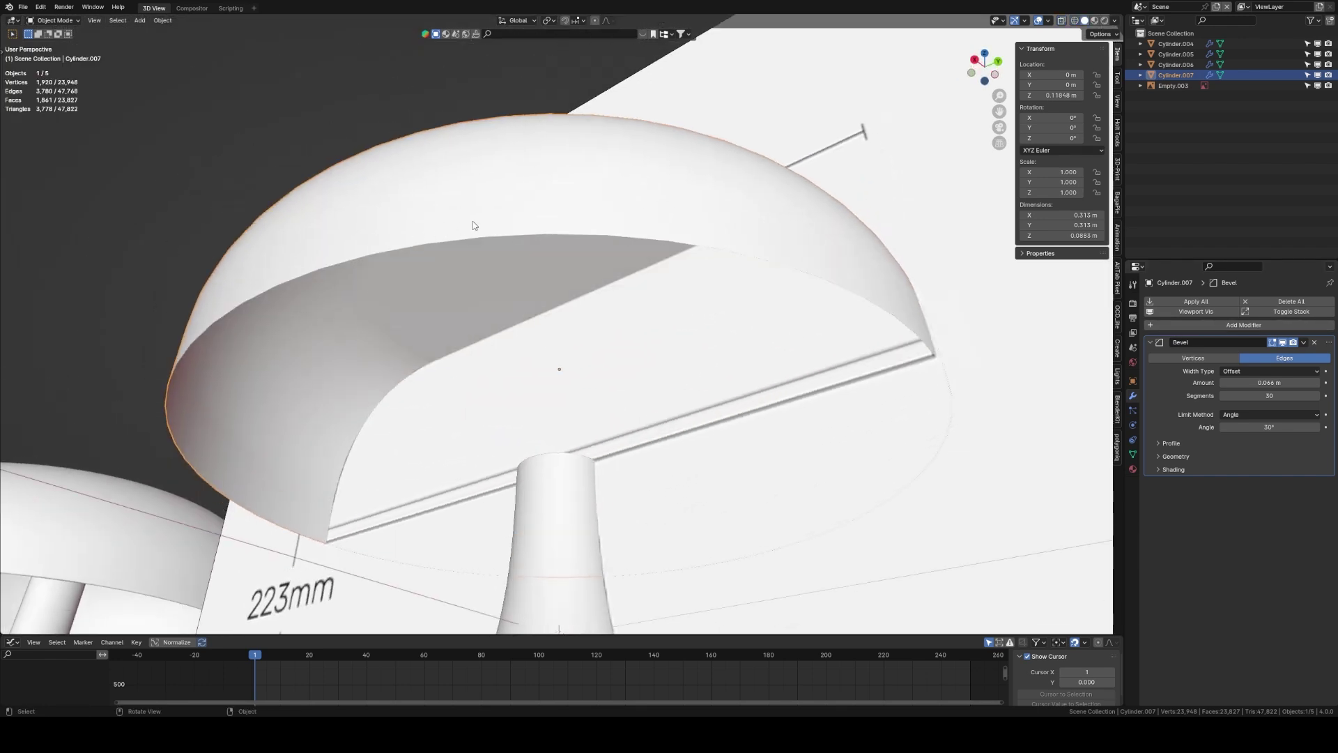
click(1198, 325)
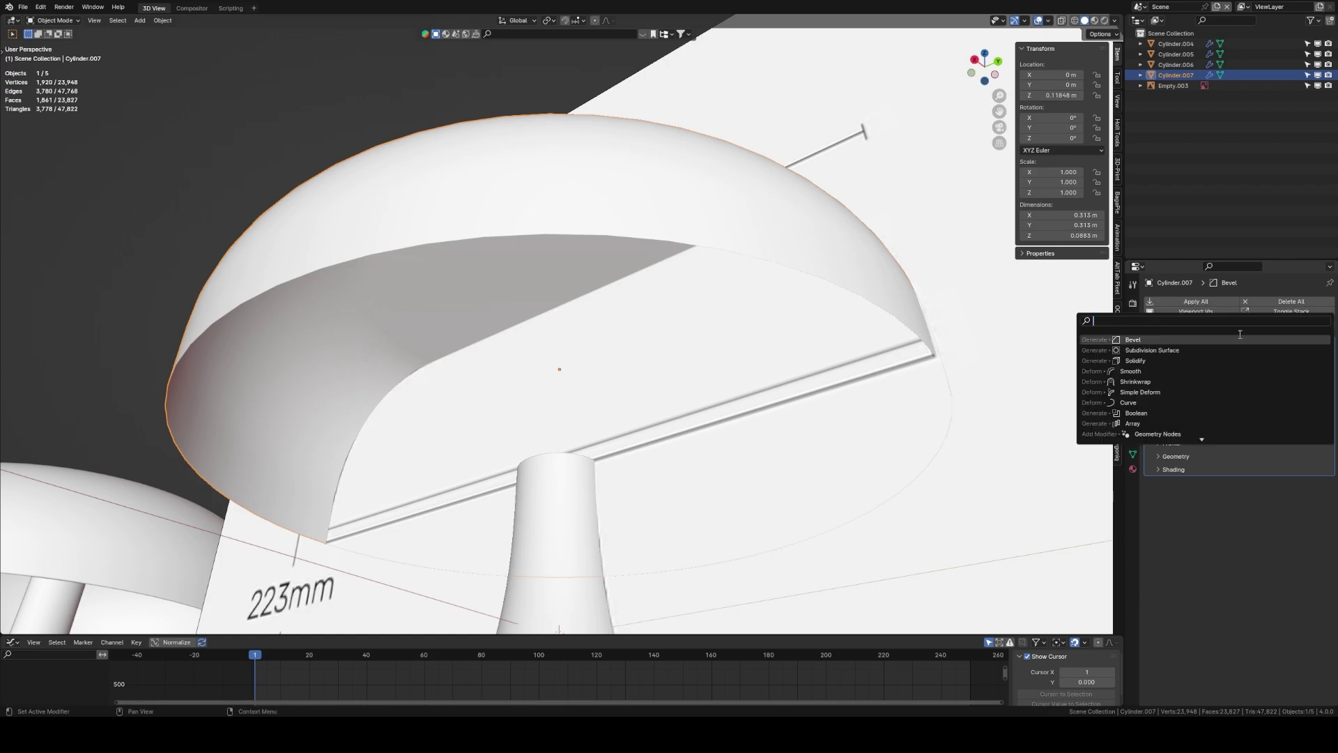
click(1136, 361)
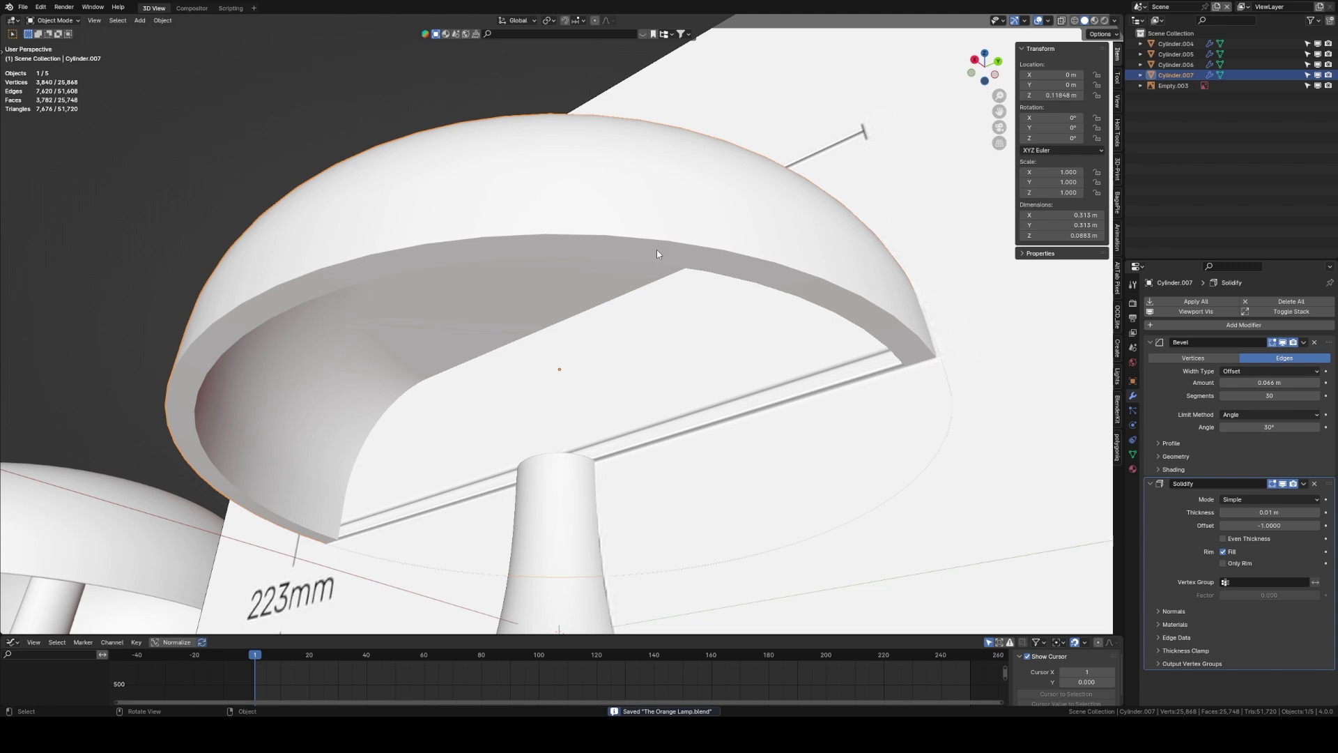
middle_drag(833, 300, 822, 281)
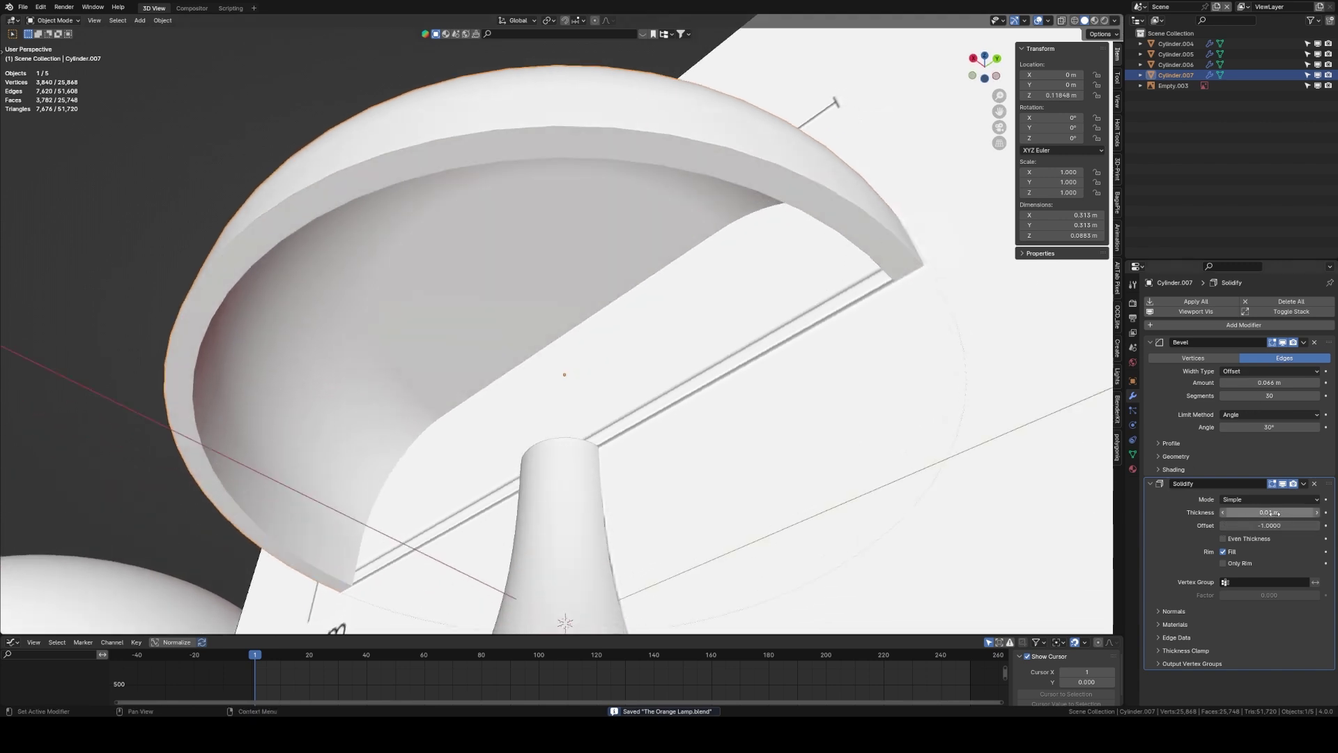
mouse_move(1273, 513)
mouse_down()
mouse_move(1252, 513)
mouse_move(1266, 513)
mouse_up()
key(ctrl+a)
click(602, 303)
middle_drag(777, 321, 807, 383)
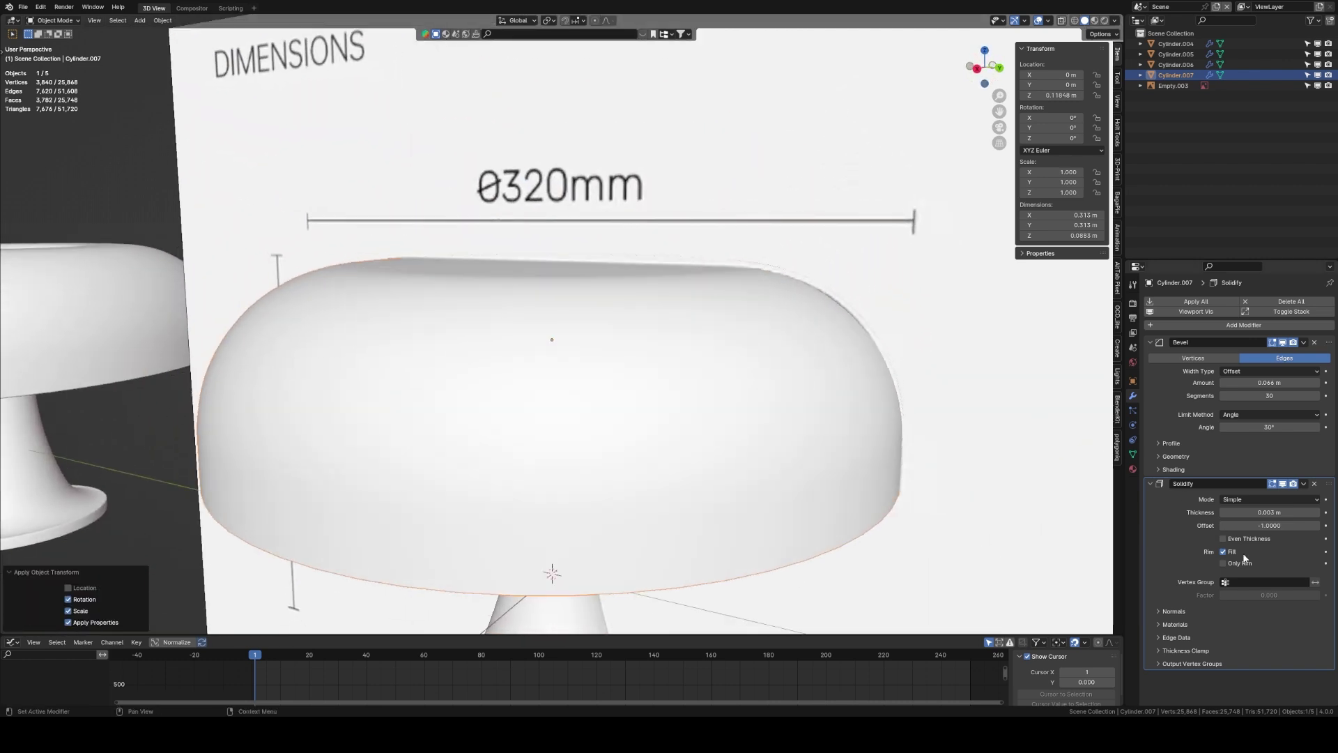
Step: Add a second Bevel modifier to the shade after the Solidify modifier
middle_drag(829, 460, 847, 376)
click(1178, 326)
text(bev)
click(1127, 343)
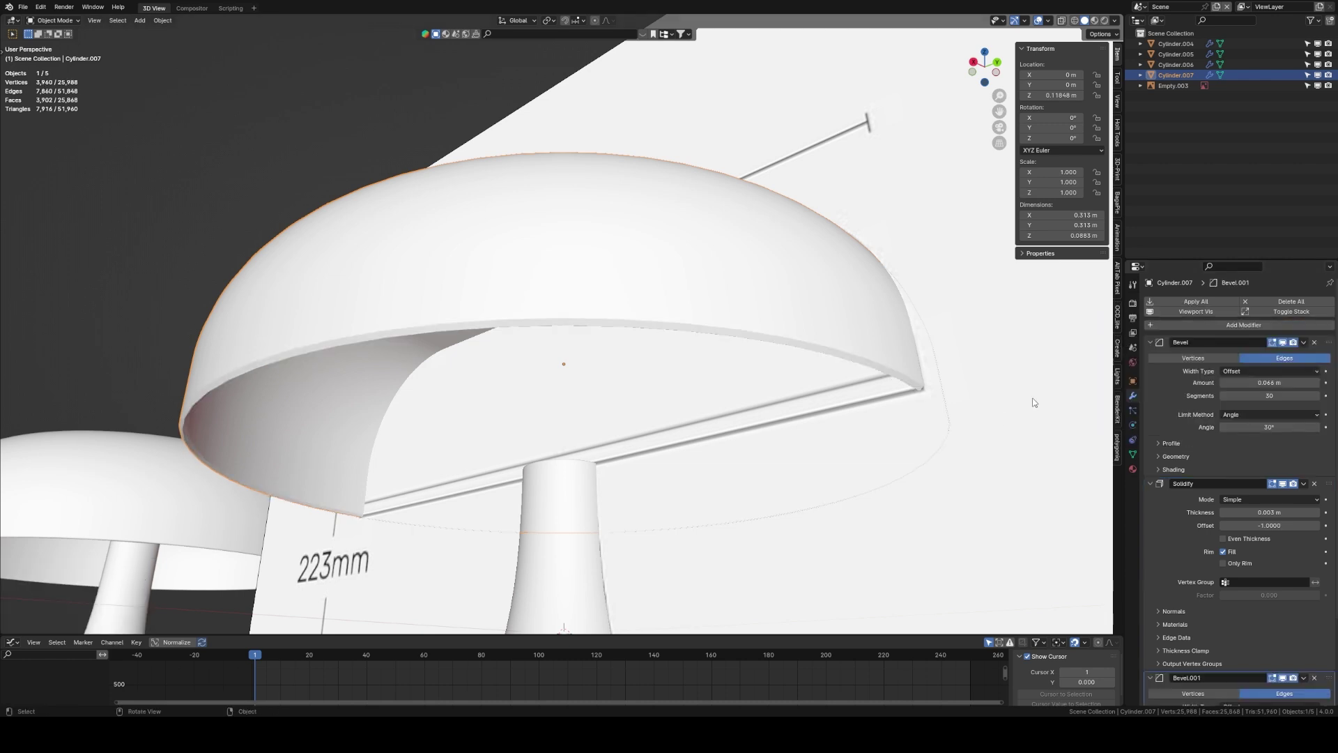
scroll(1244, 605, down, 3)
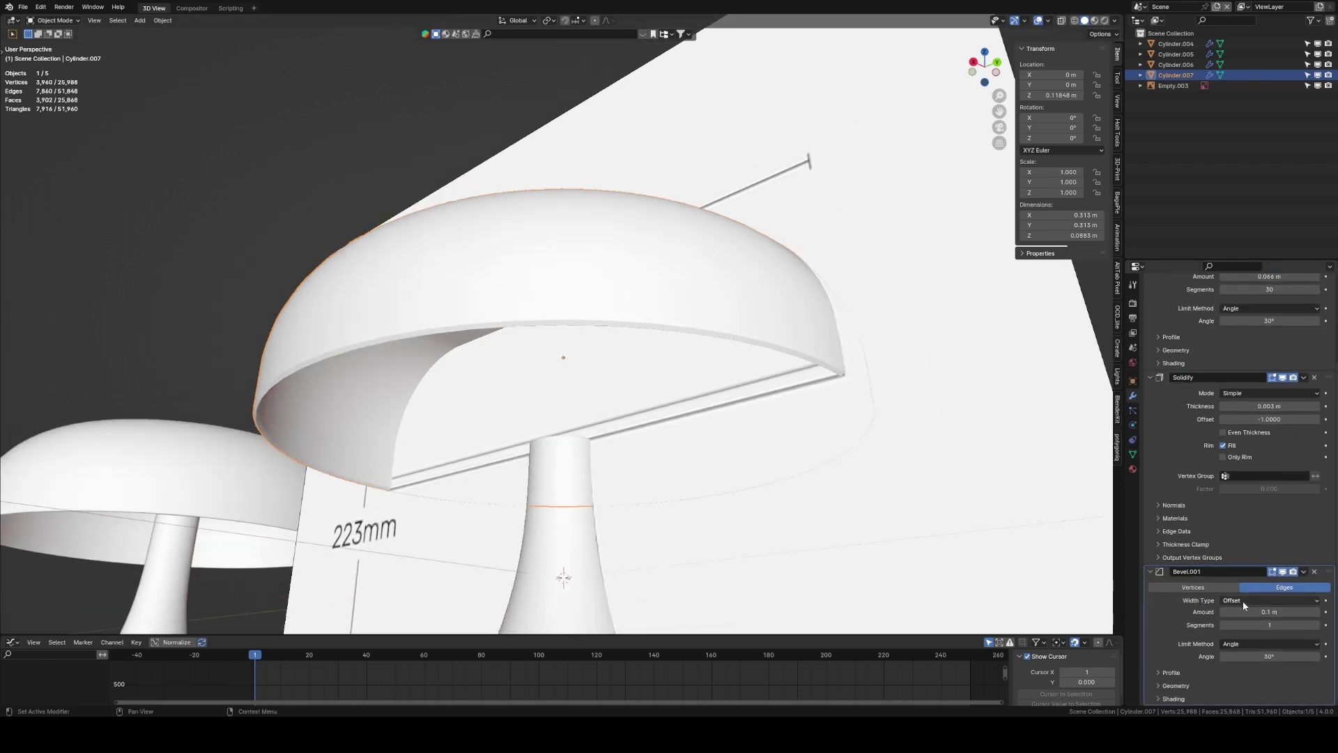
Step: Set the second Bevel modifier to 7 segments and an amount of 0.001 m to round the shade's lower rim
middle_drag(837, 455, 829, 378)
click(1269, 624)
text(7)
key(Return)
shift+middle_drag(661, 322, 658, 355)
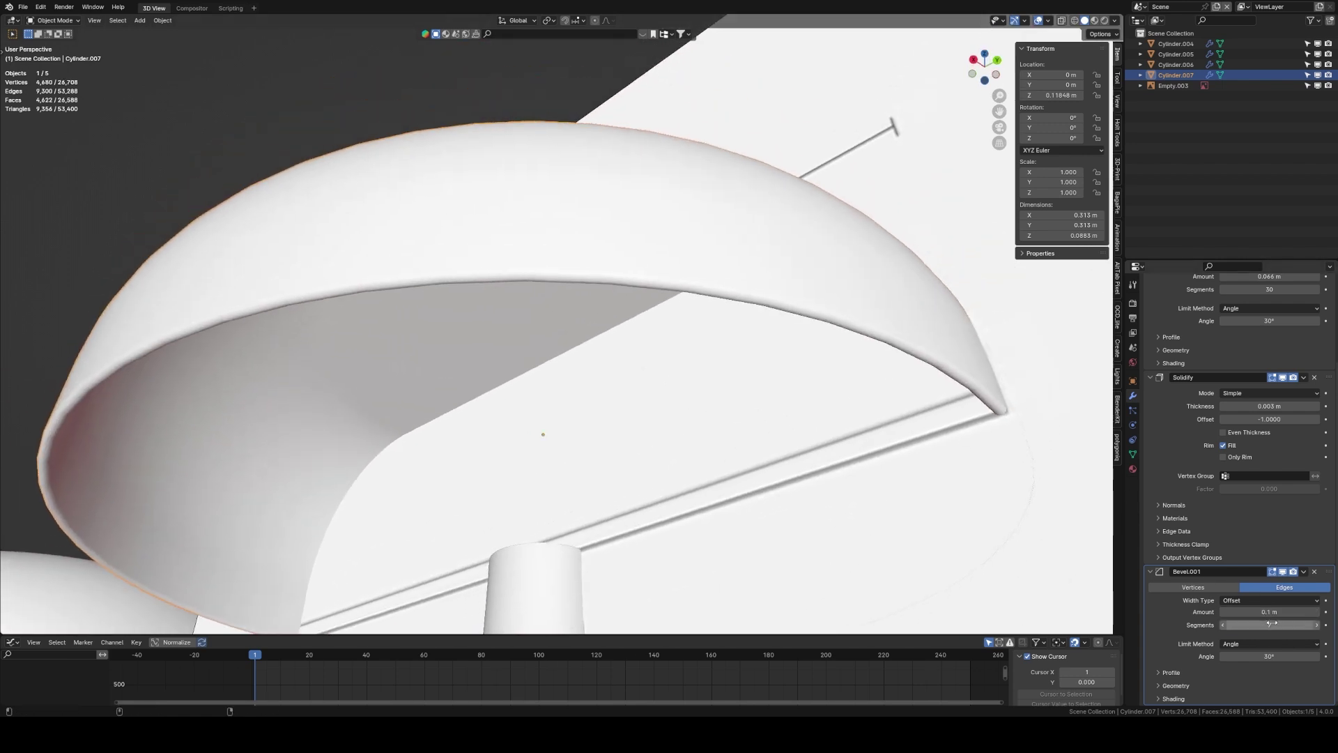
drag(1270, 612, 1233, 612)
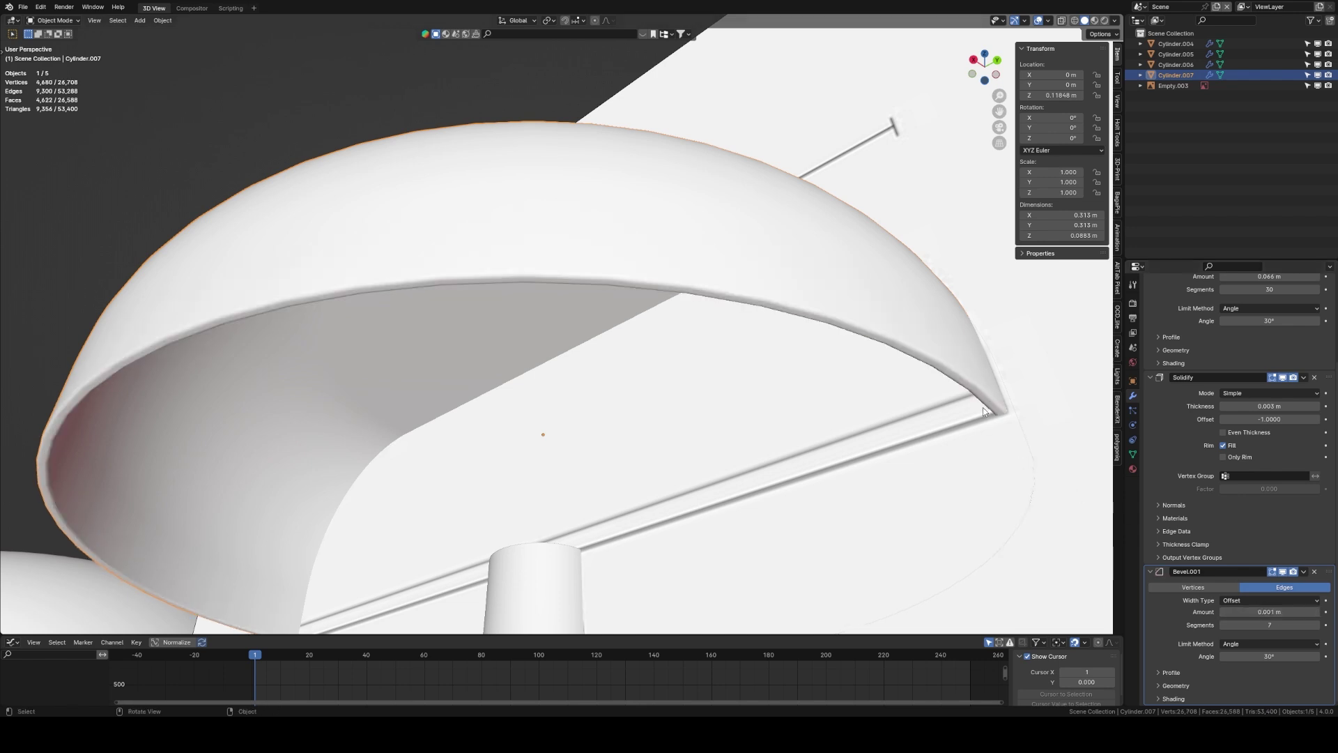
middle_drag(711, 332, 758, 313)
middle_drag(799, 272, 835, 292)
scroll(835, 292, down, 5)
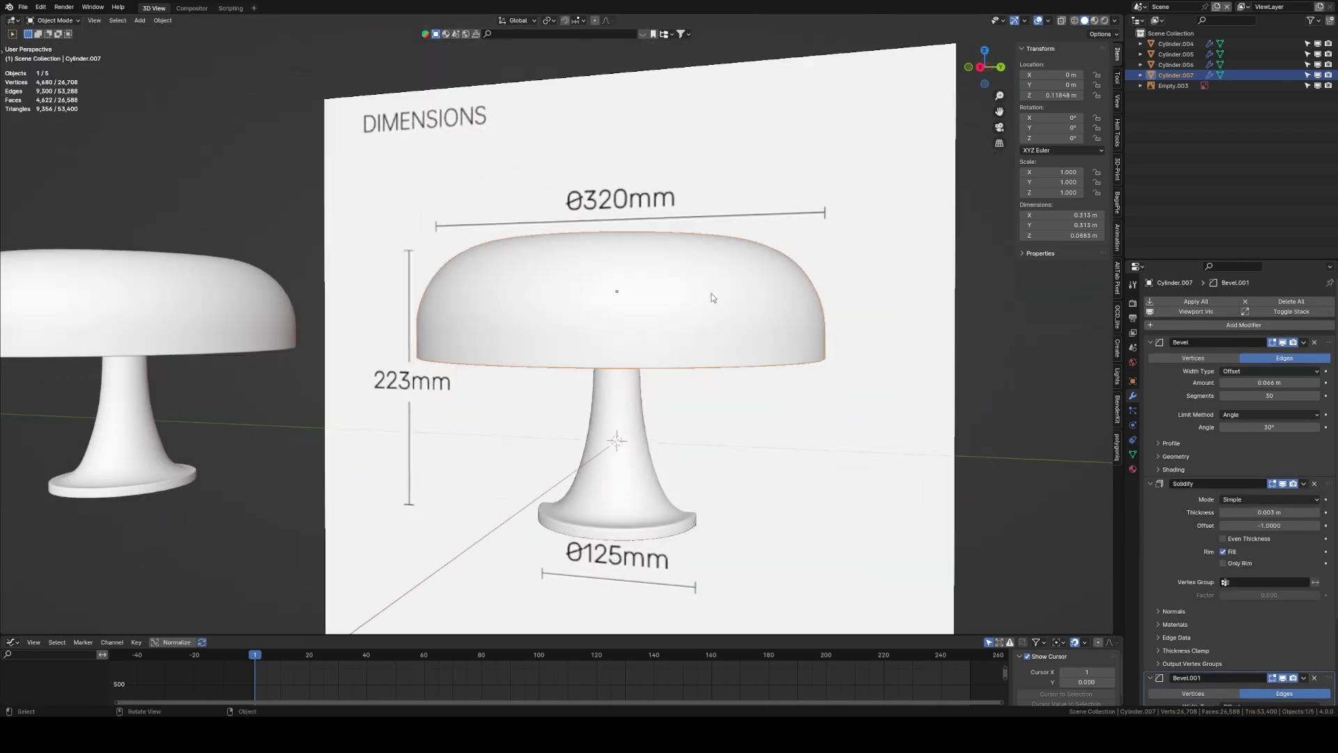
Step: Apply the shade's first Bevel modifier and enter Edit Mode on the resulting mesh
middle_drag(711, 298, 794, 328)
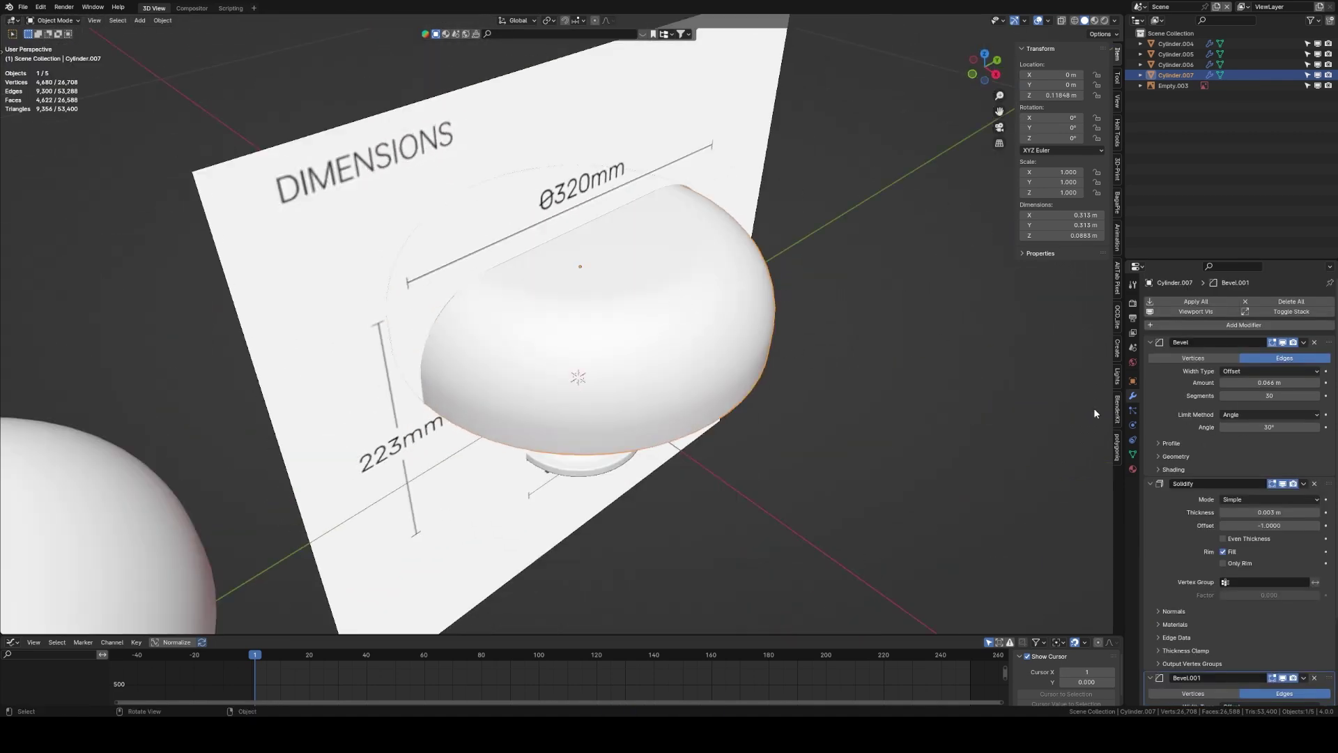
click(1301, 343)
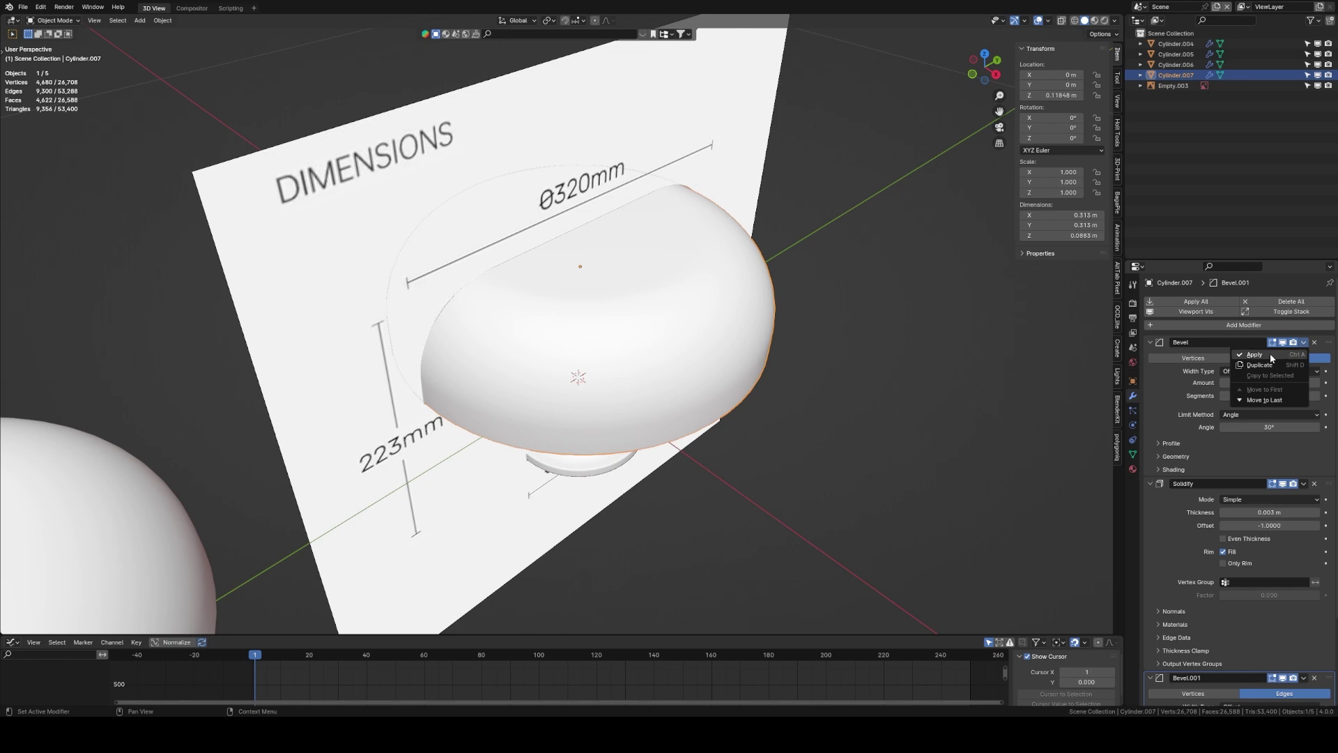
click(1270, 354)
key(Tab)
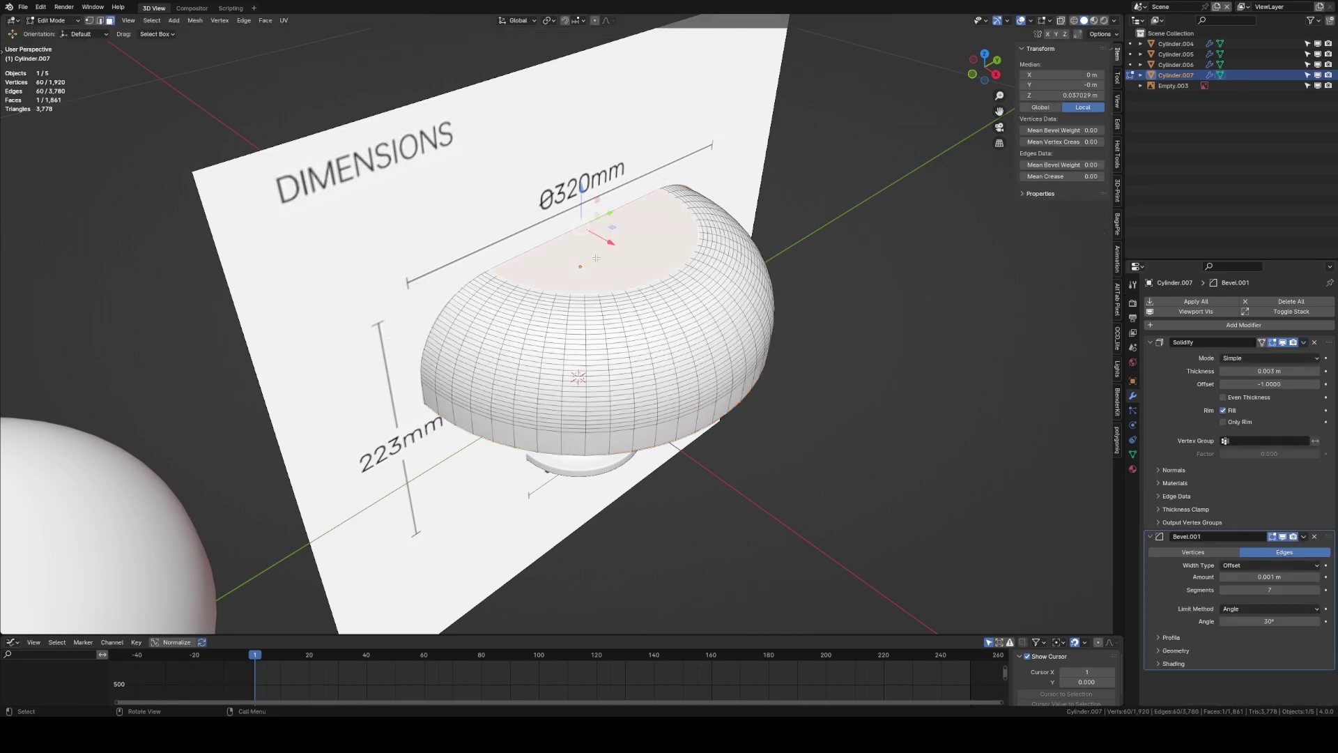
Step: Inset the shade's flat top face by about 0.032 m
key(KP_Decimal)
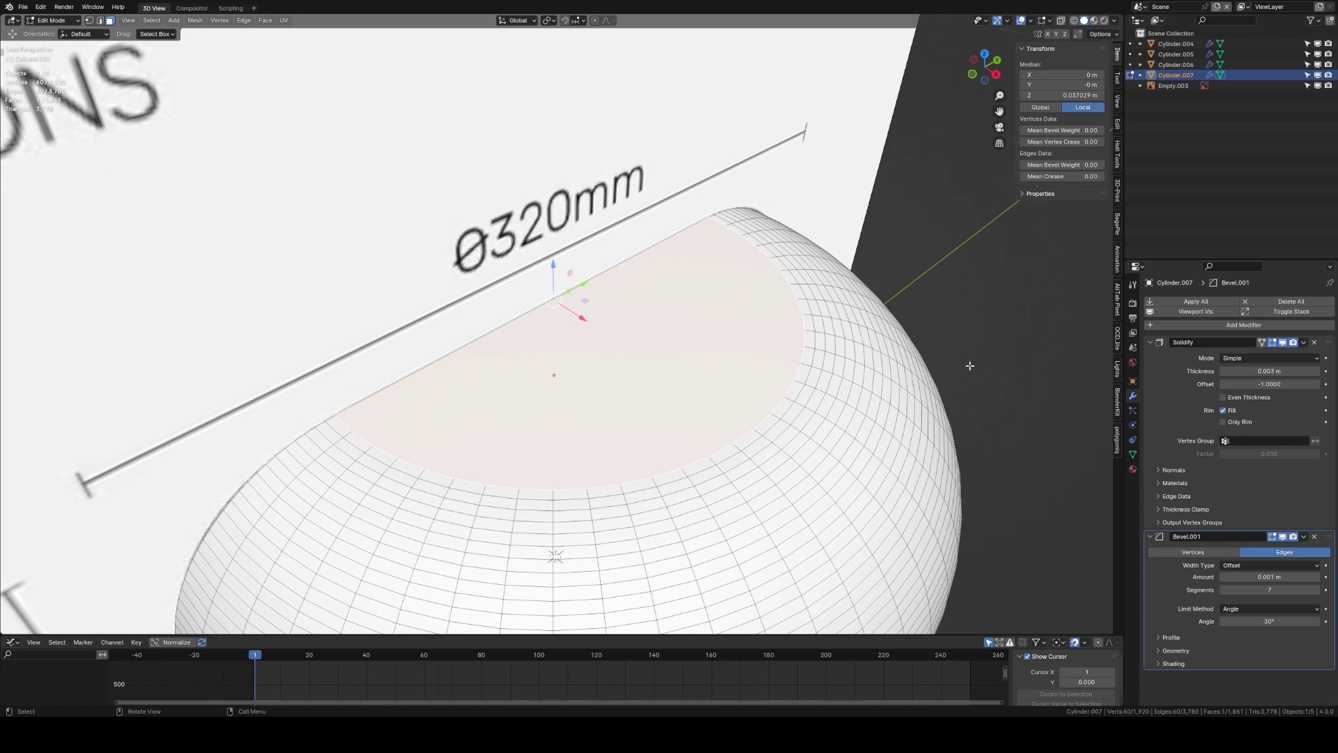
key(i)
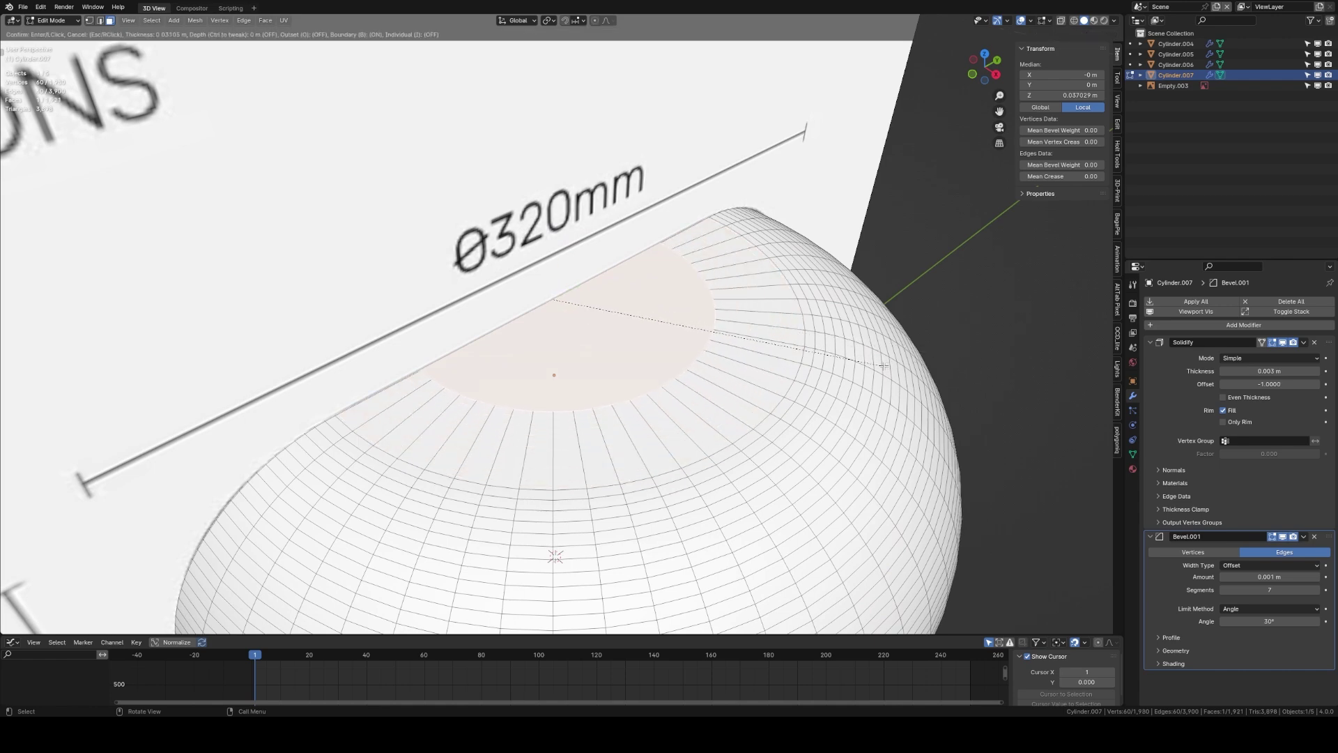
click(881, 367)
shift+middle_drag(783, 337, 839, 311)
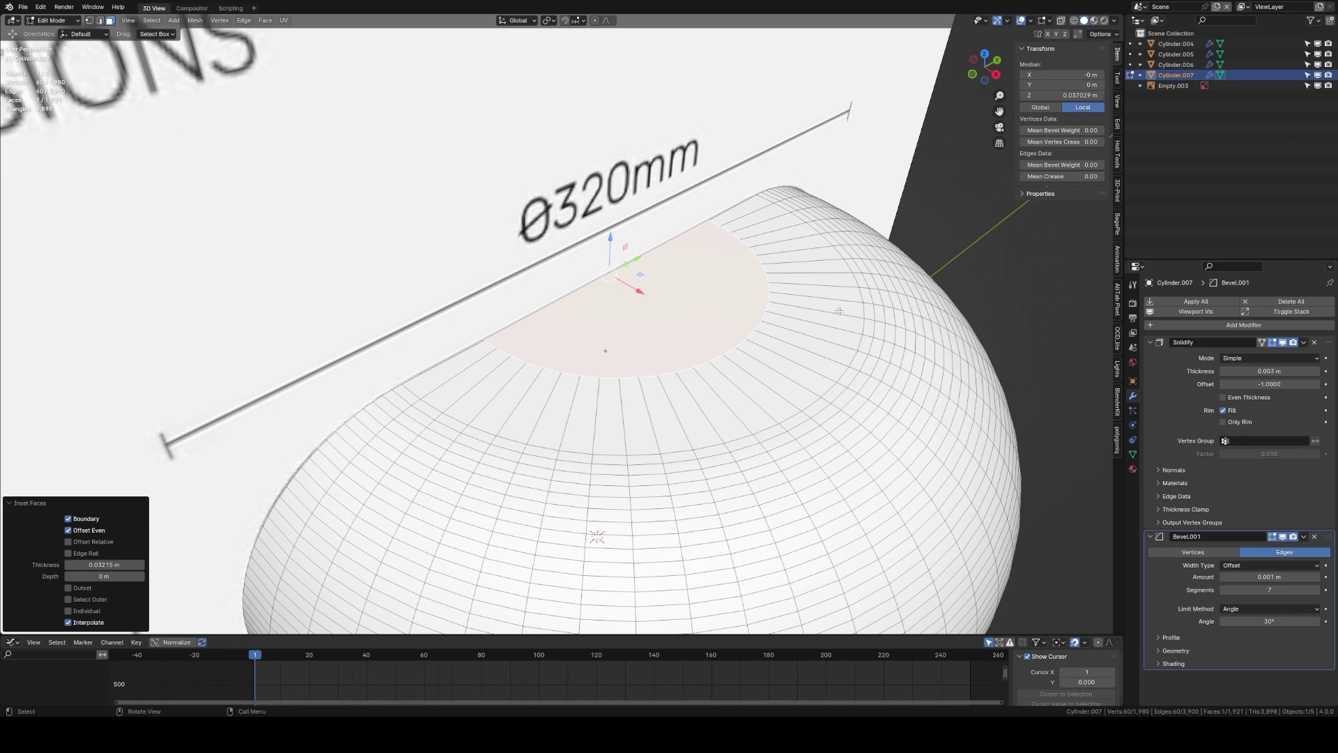
Step: Extrude the inset top face about 0.023 m down into the shade and scale it to 0.848
key(e)
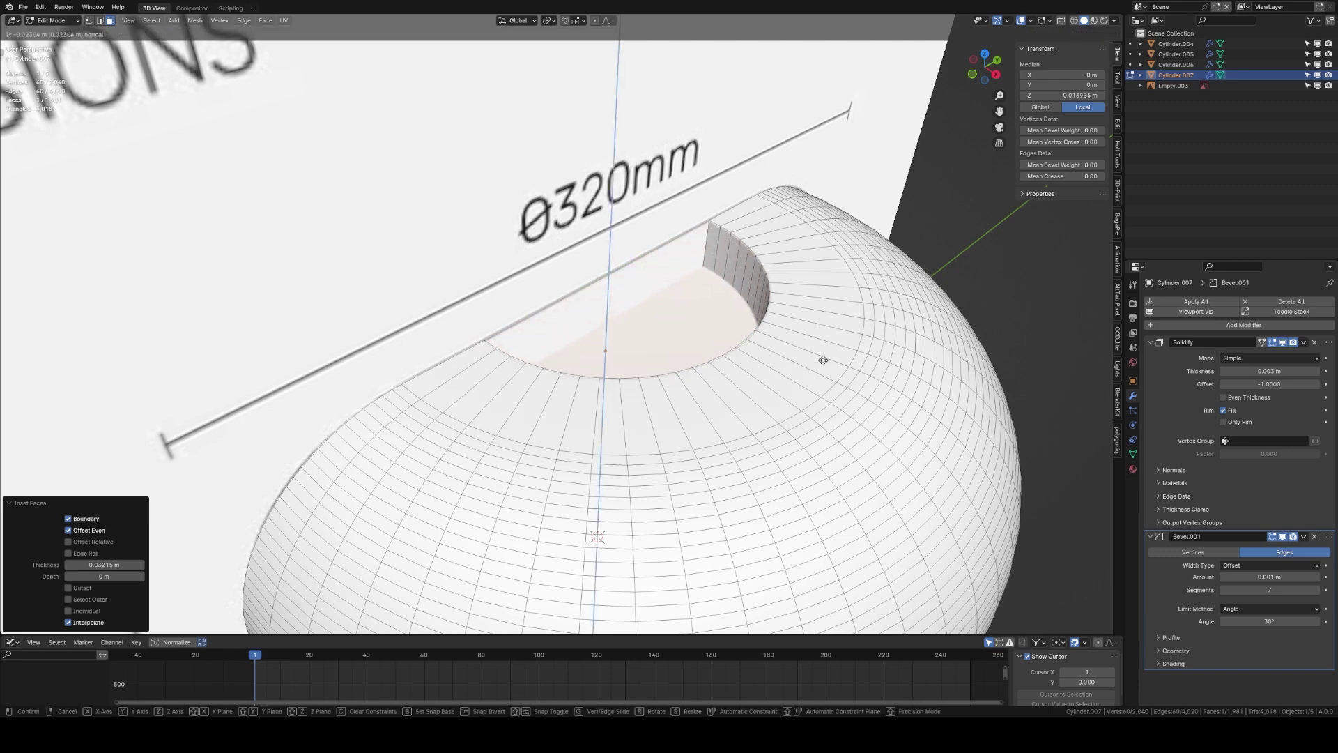
click(823, 359)
key(s)
click(899, 339)
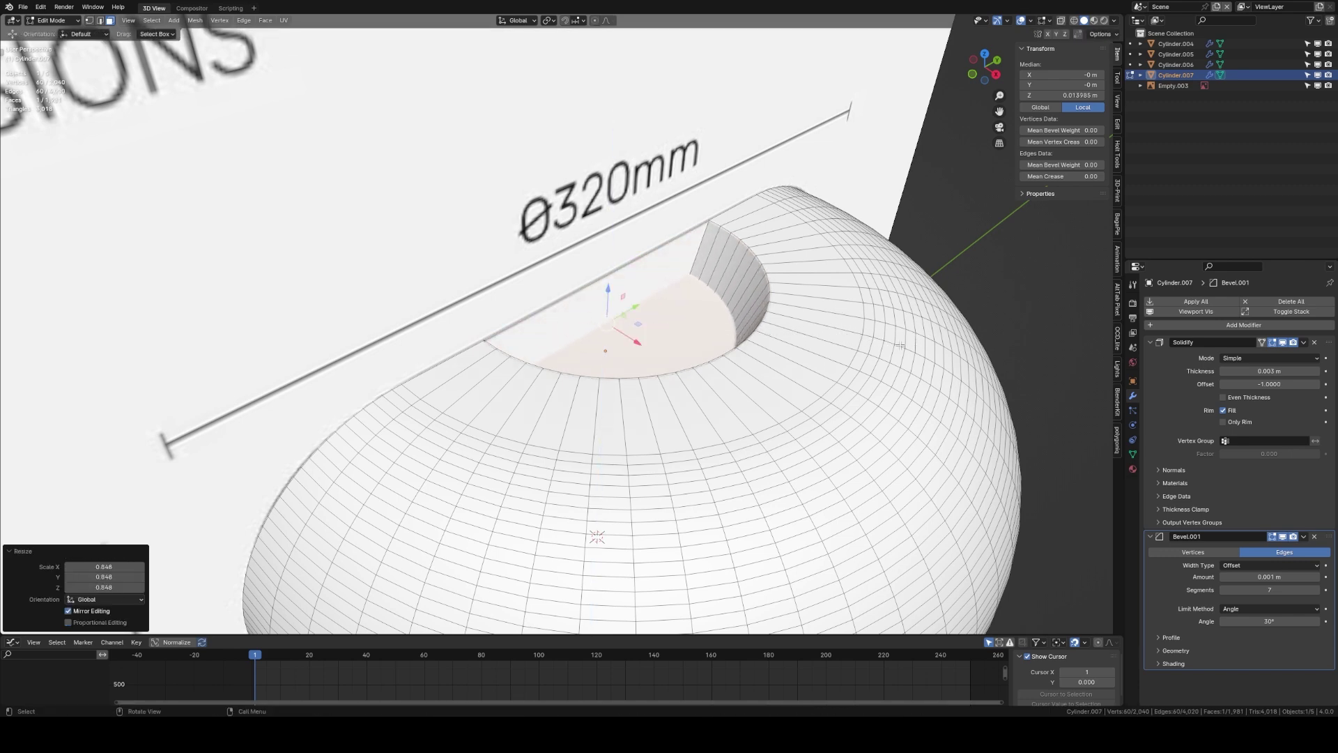
Step: Scale the recess's floor face by a further 0.735 in wireframe side view and return to solid shading
key(KP_3)
key(alt+z)
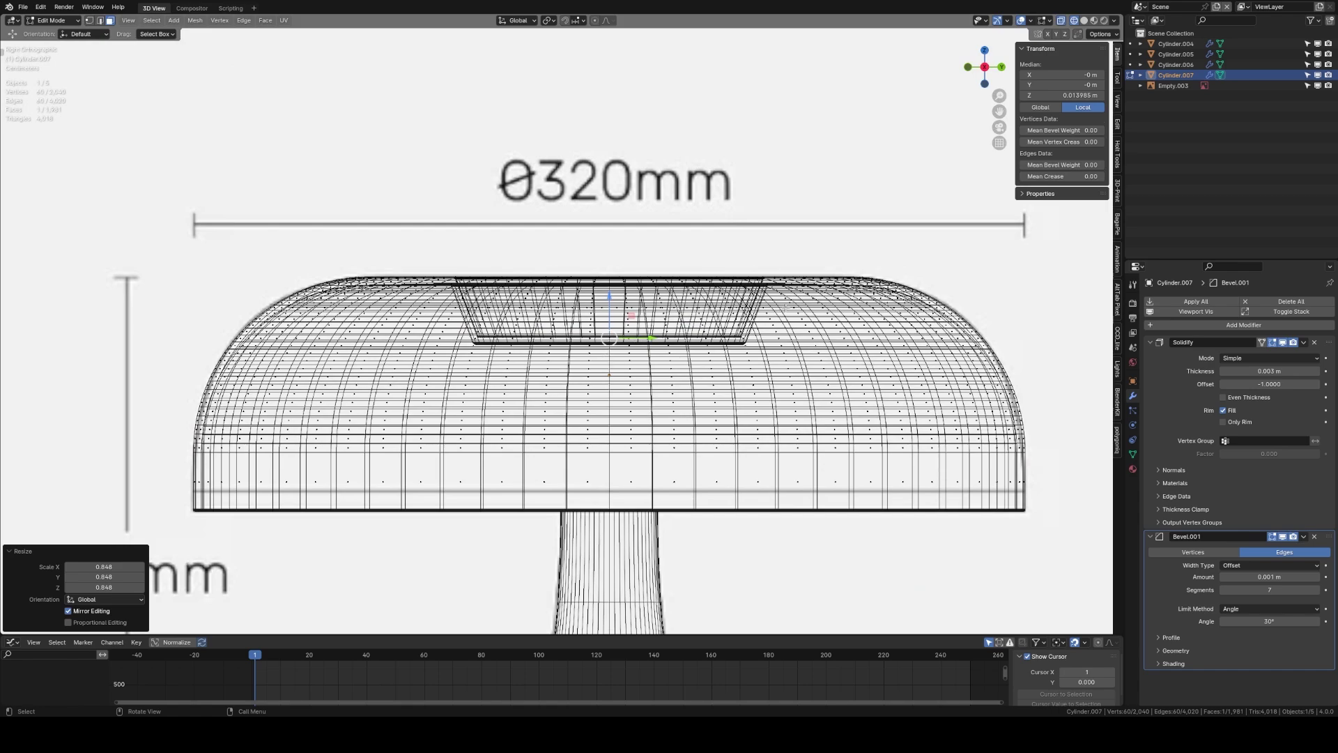
middle_drag(620, 320, 644, 363)
key(KP_3)
key(s)
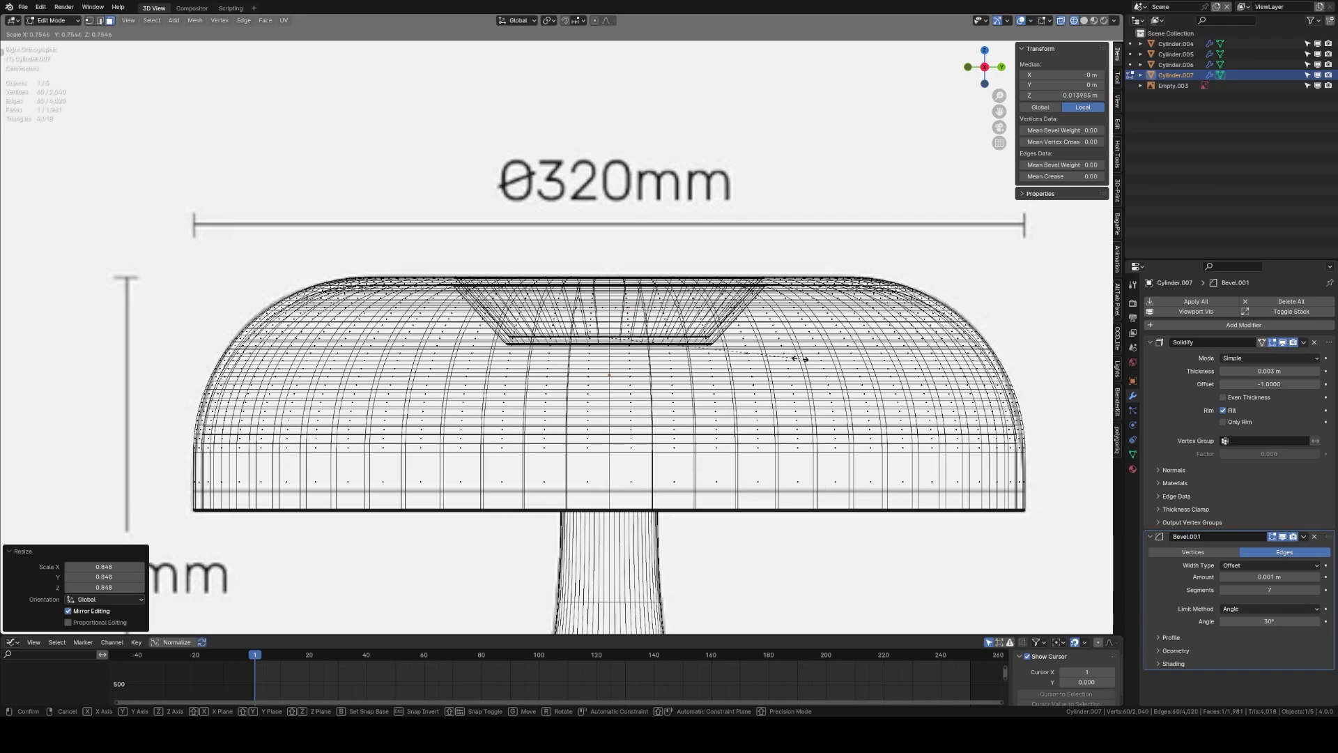
click(801, 358)
mouse_move(802, 359)
middle_down()
mouse_move(816, 380)
mouse_move(808, 359)
middle_up()
key(alt+z)
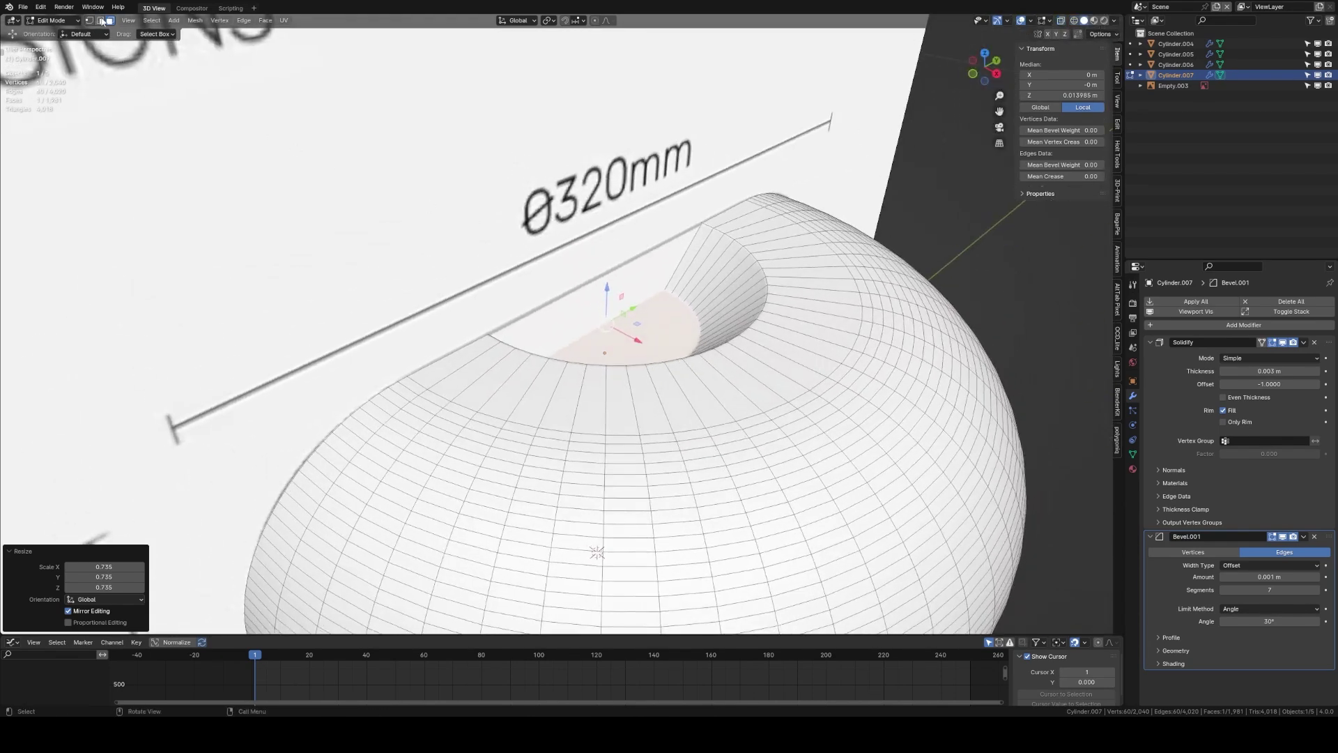
Step: Bevel the rim and floor edge loops of the shade's top recess by about 0.015 m with 16 segments
click(100, 20)
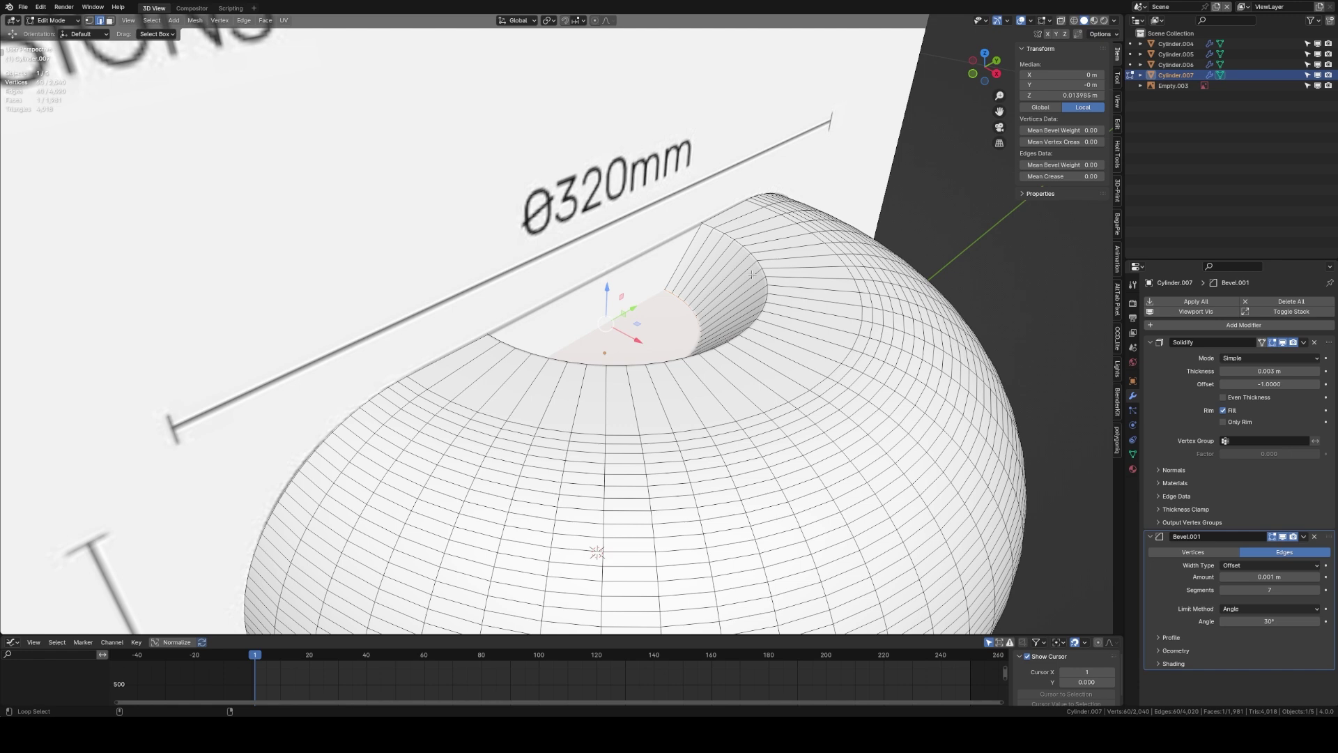
alt+shift+click(747, 249)
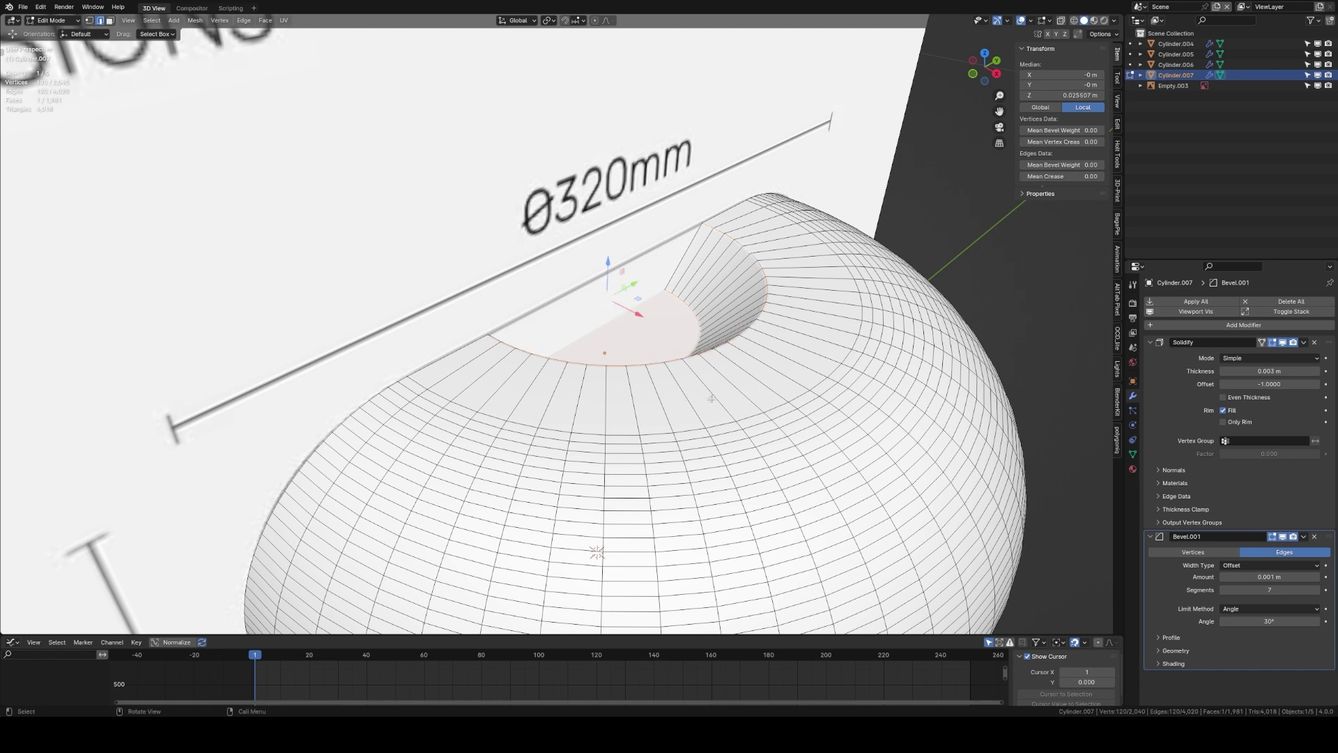
middle_drag(590, 304, 561, 350)
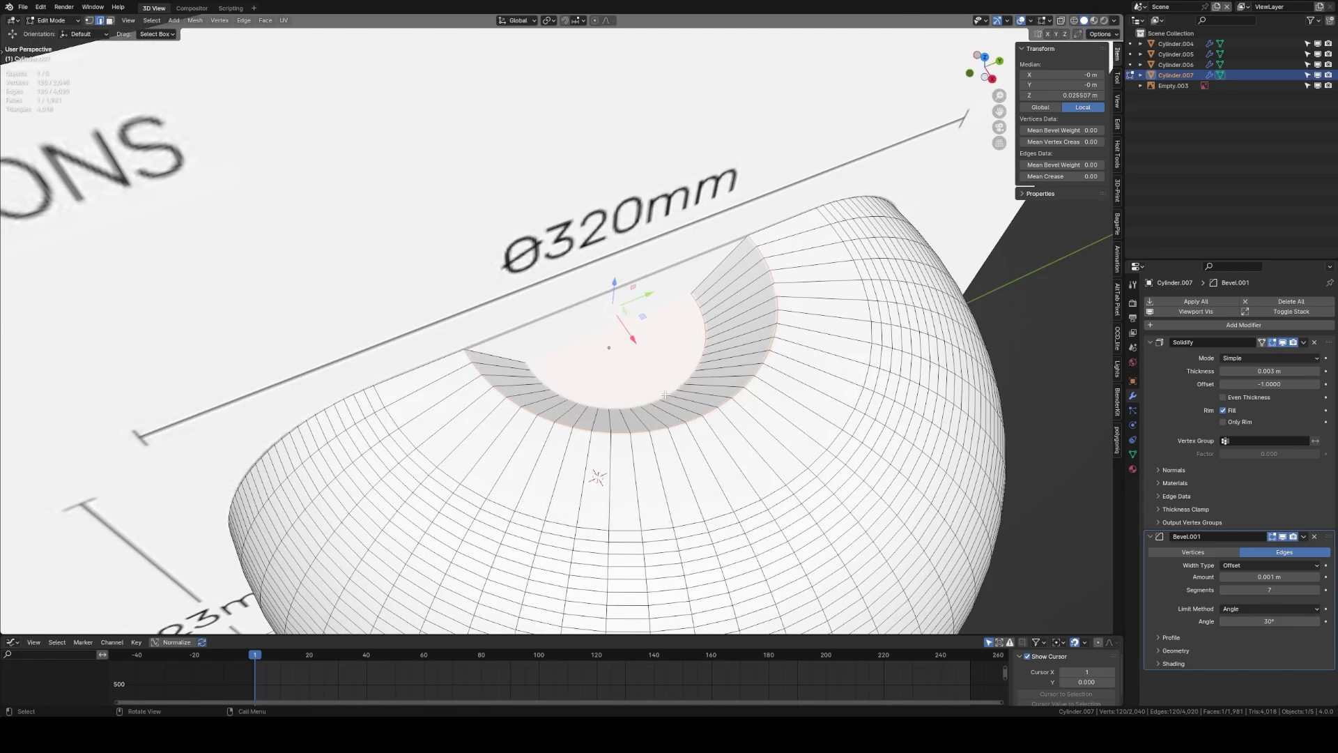
middle_drag(694, 407, 760, 343)
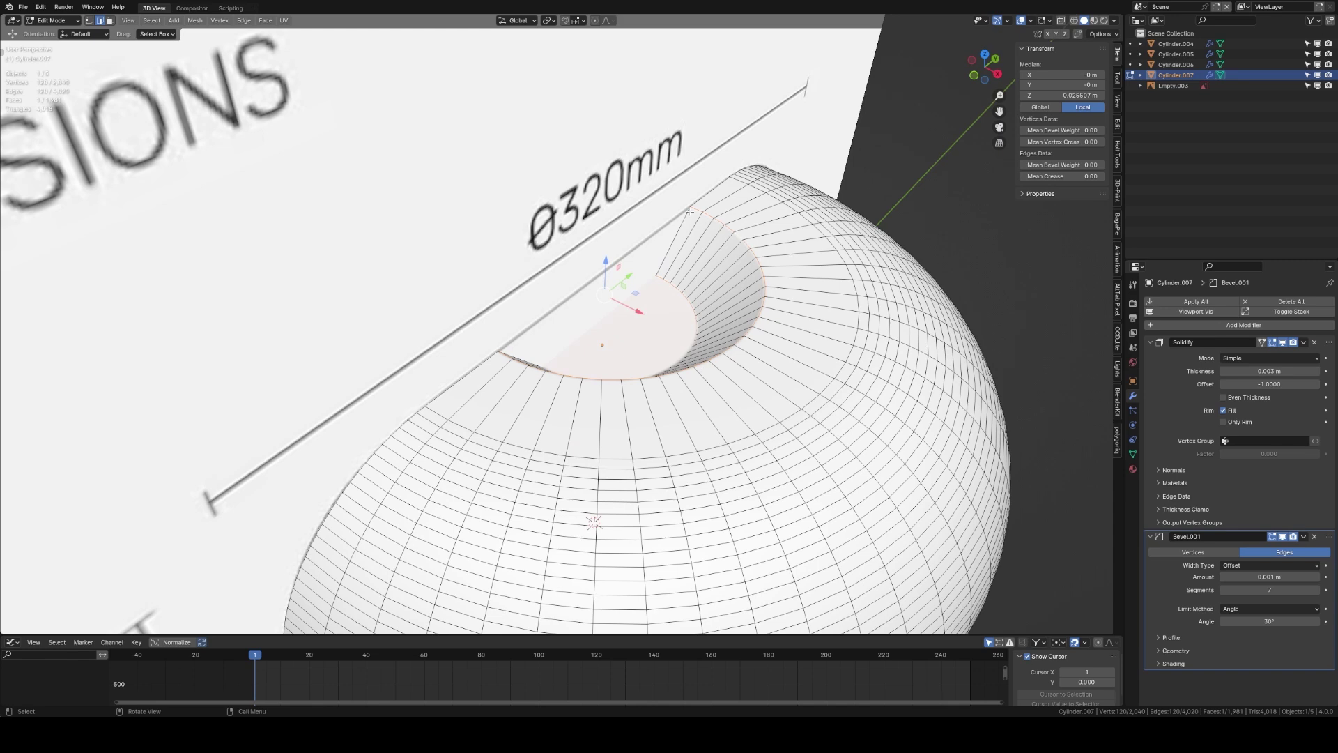
middle_drag(676, 359, 760, 354)
key(ctrl+b)
scroll(782, 359, up, 1)
scroll(788, 359, down, 1)
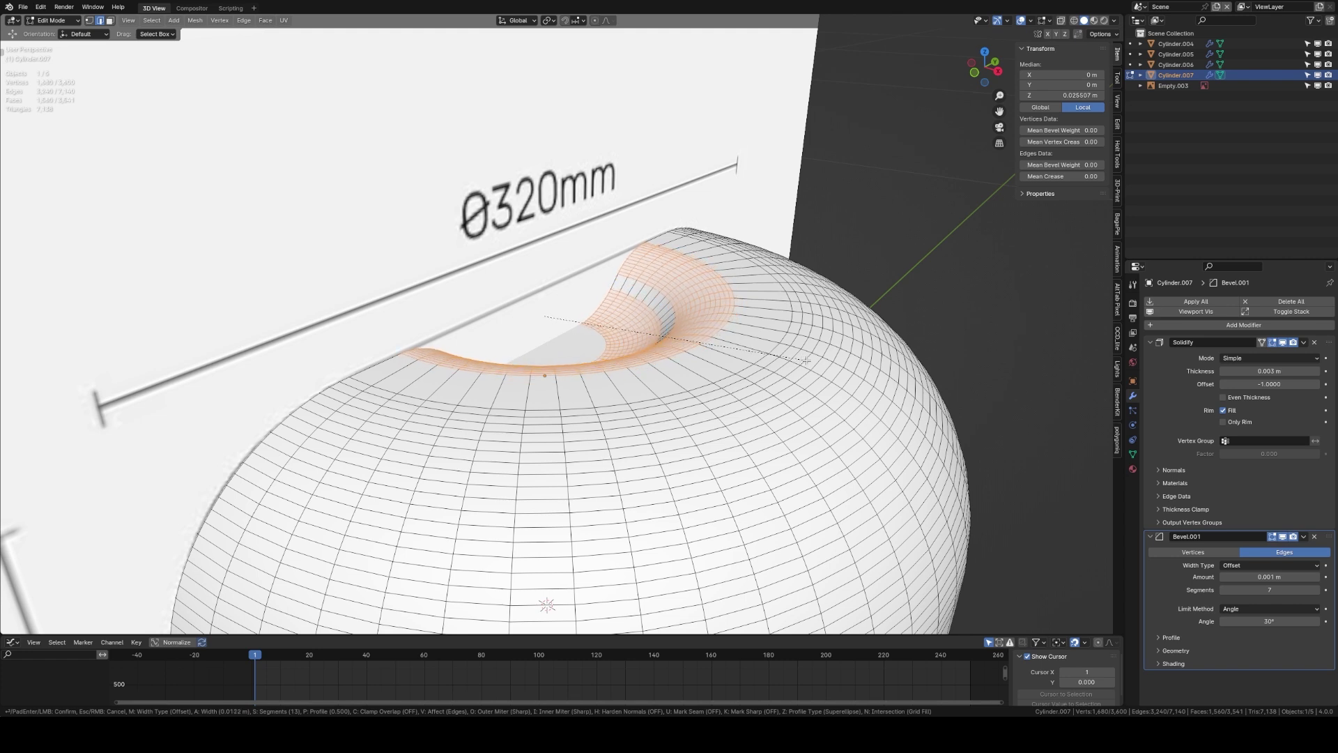
scroll(807, 360, up, 2)
scroll(820, 359, up, 1)
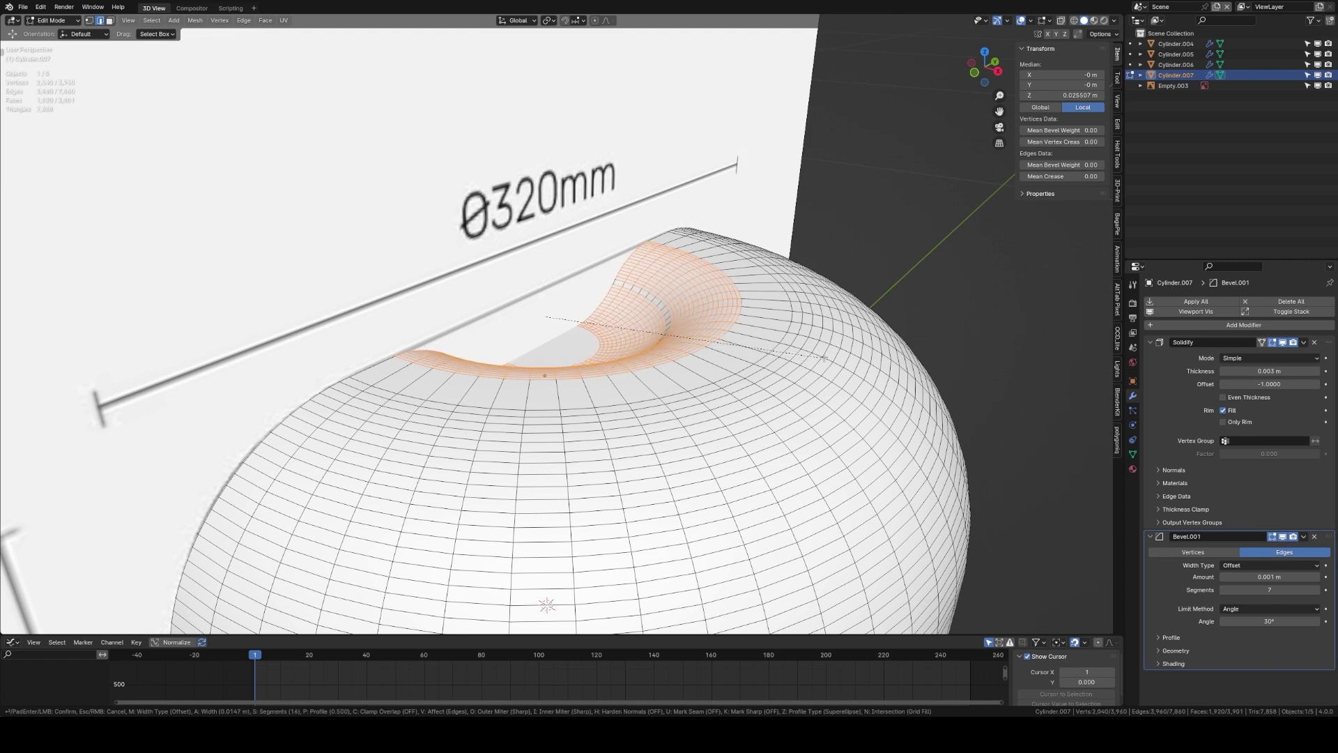
click(811, 356)
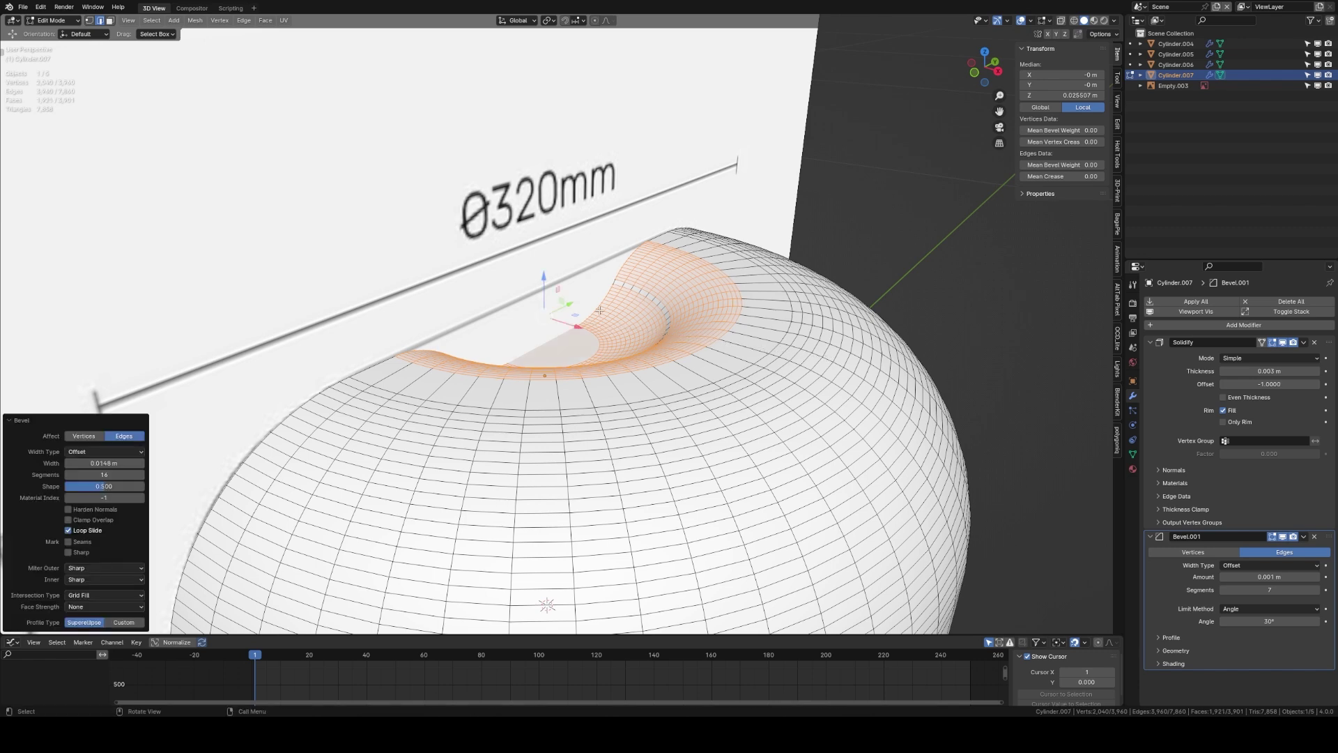
Step: Return to Object Mode, select the lamp's stem and save the file
key(Tab)
mouse_move(756, 344)
middle_down()
mouse_move(792, 374)
mouse_move(699, 337)
mouse_move(629, 381)
mouse_move(663, 377)
mouse_move(628, 383)
mouse_move(606, 370)
mouse_move(693, 392)
middle_up()
scroll(629, 381, down, 3)
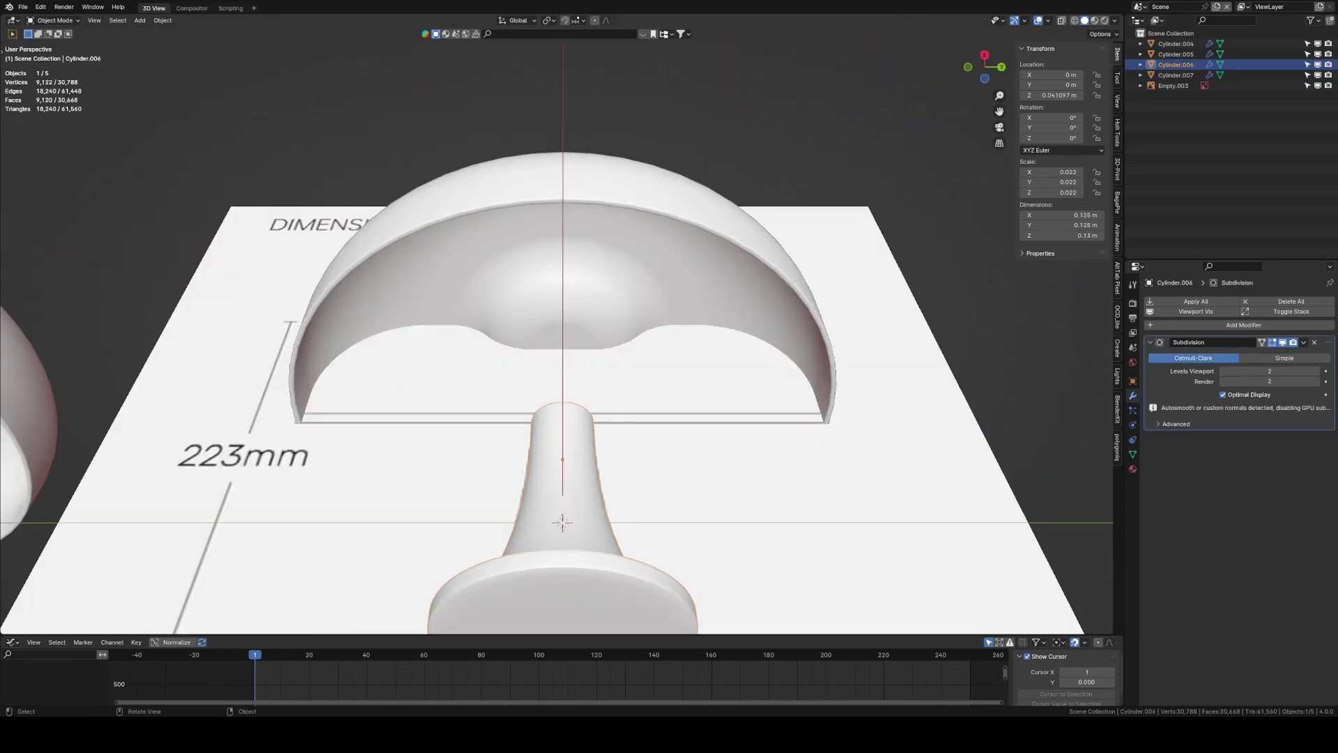
middle_drag(761, 393, 733, 364)
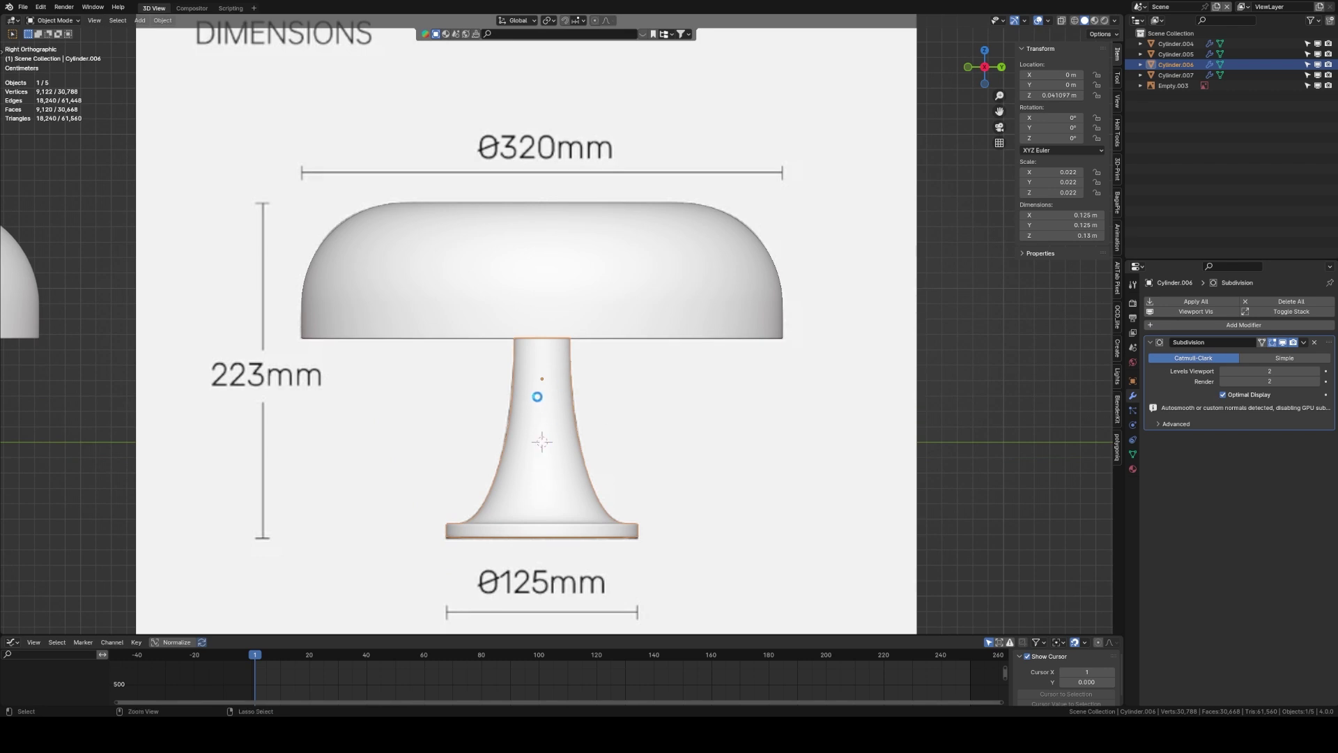
key(ctrl+s)
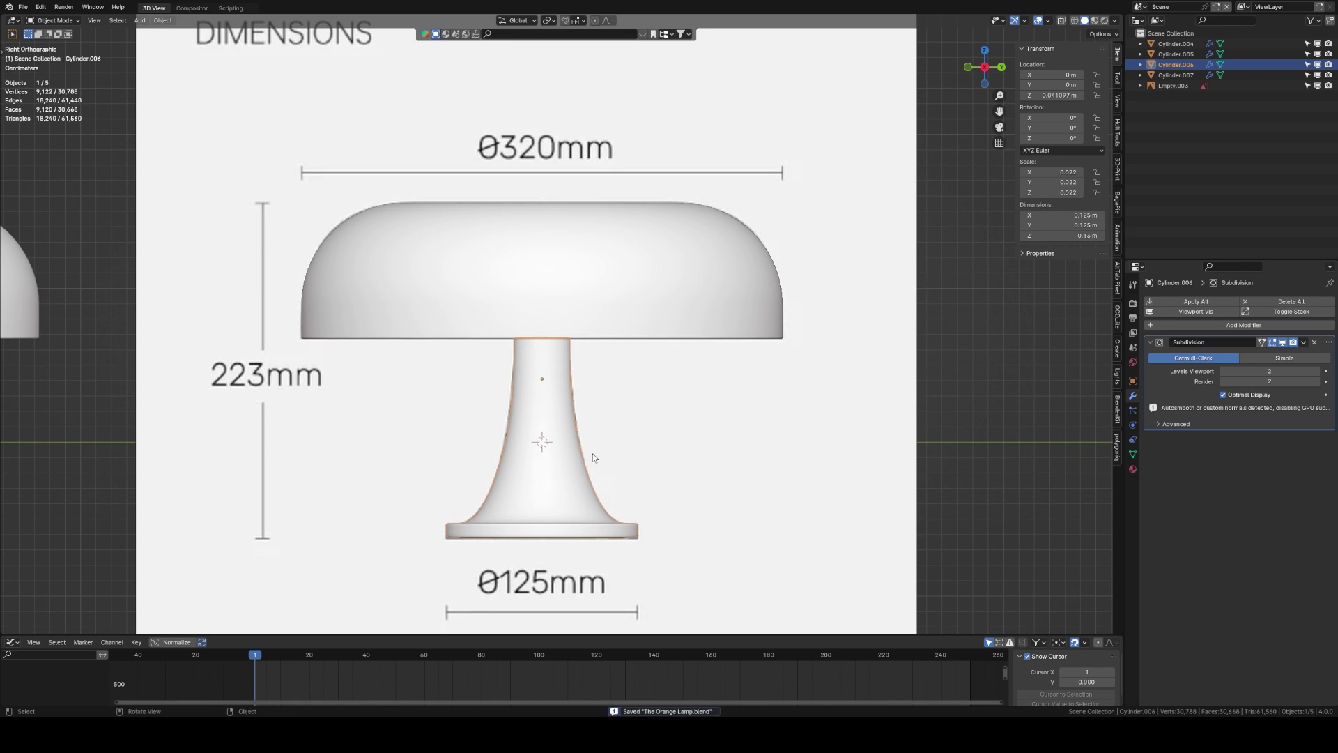
Step: Raise the stem's top face about 0.061 m along Z to meet the underside of the shade's recess, working in wireframe
key(Tab)
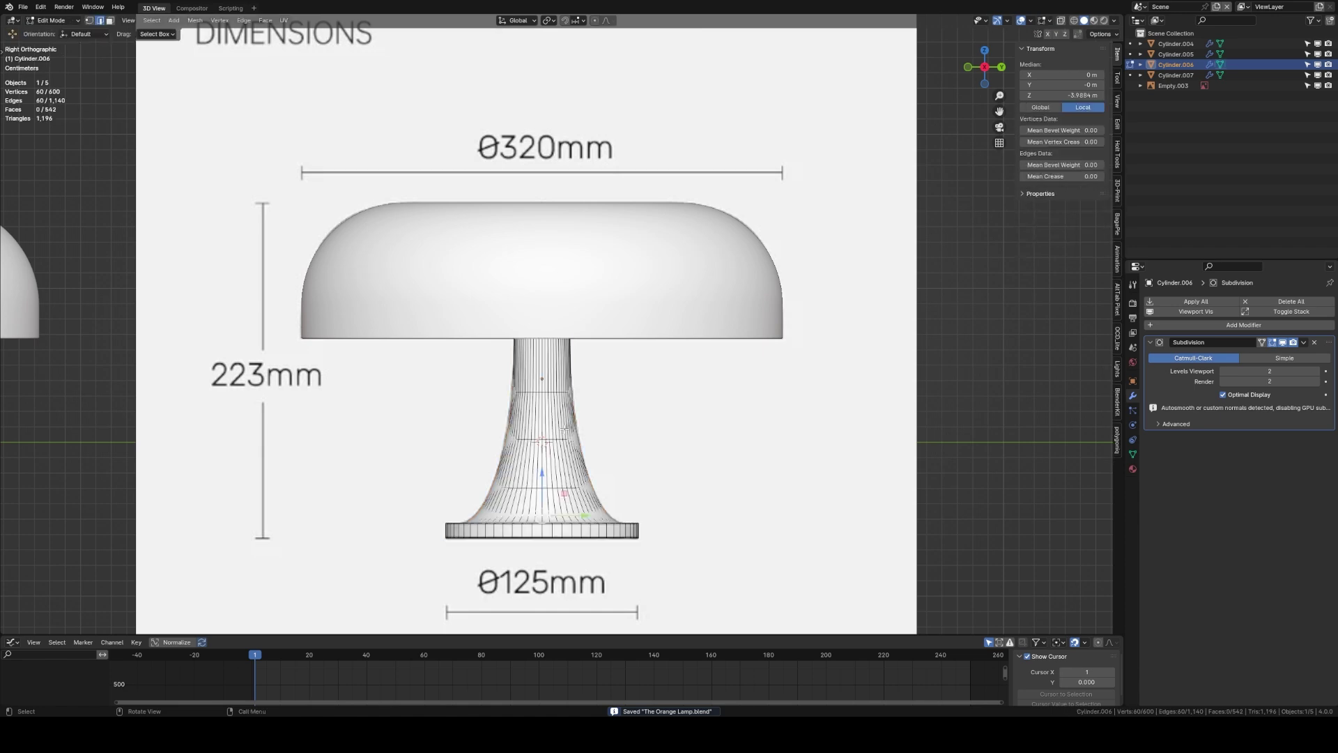
key(z)
click(501, 394)
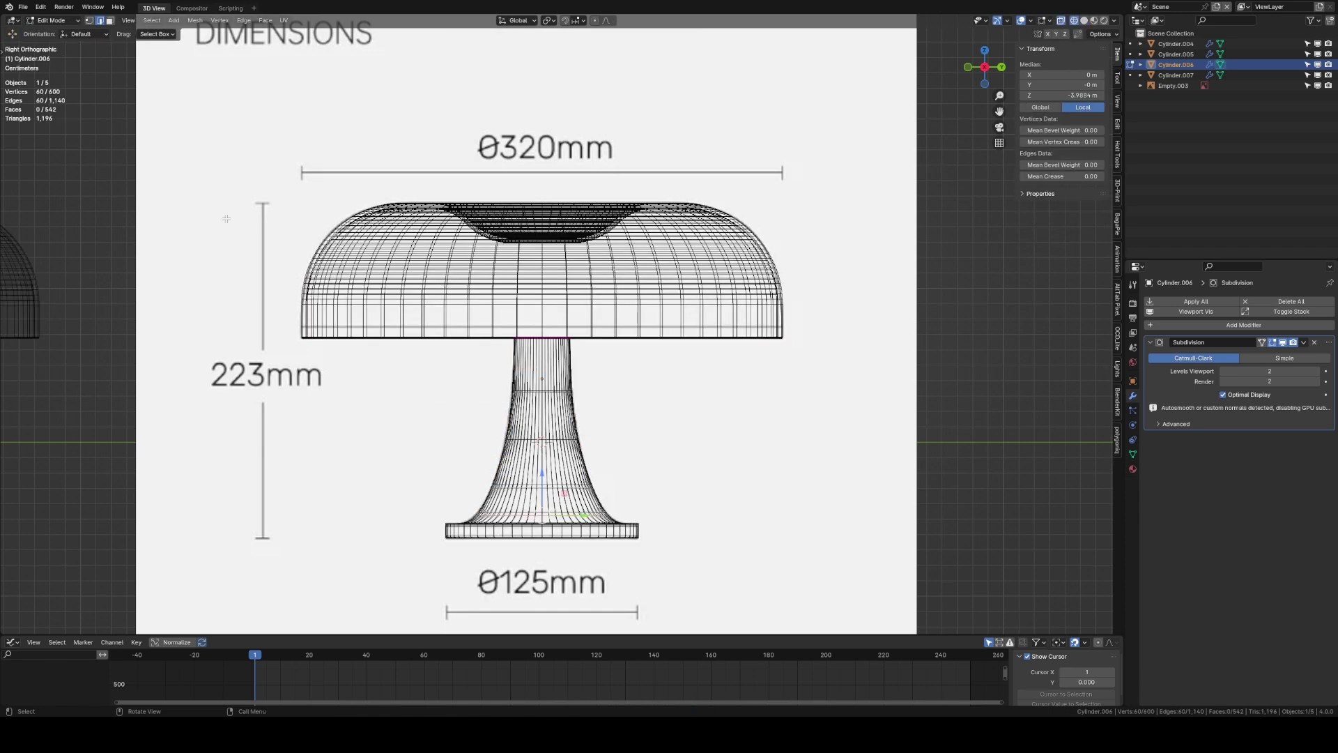
scroll(525, 398, up, 5)
drag(324, 298, 612, 387)
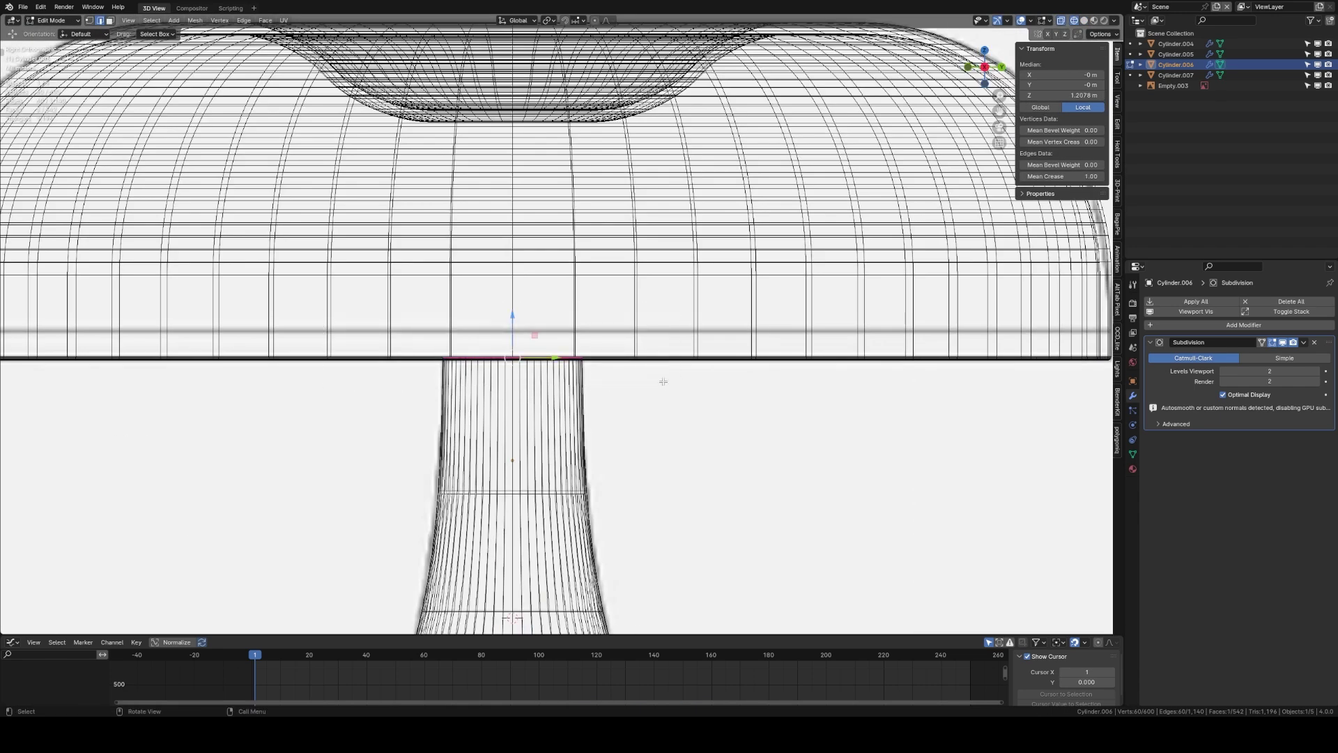
shift+middle_drag(504, 357, 552, 333)
key(g)
key(z)
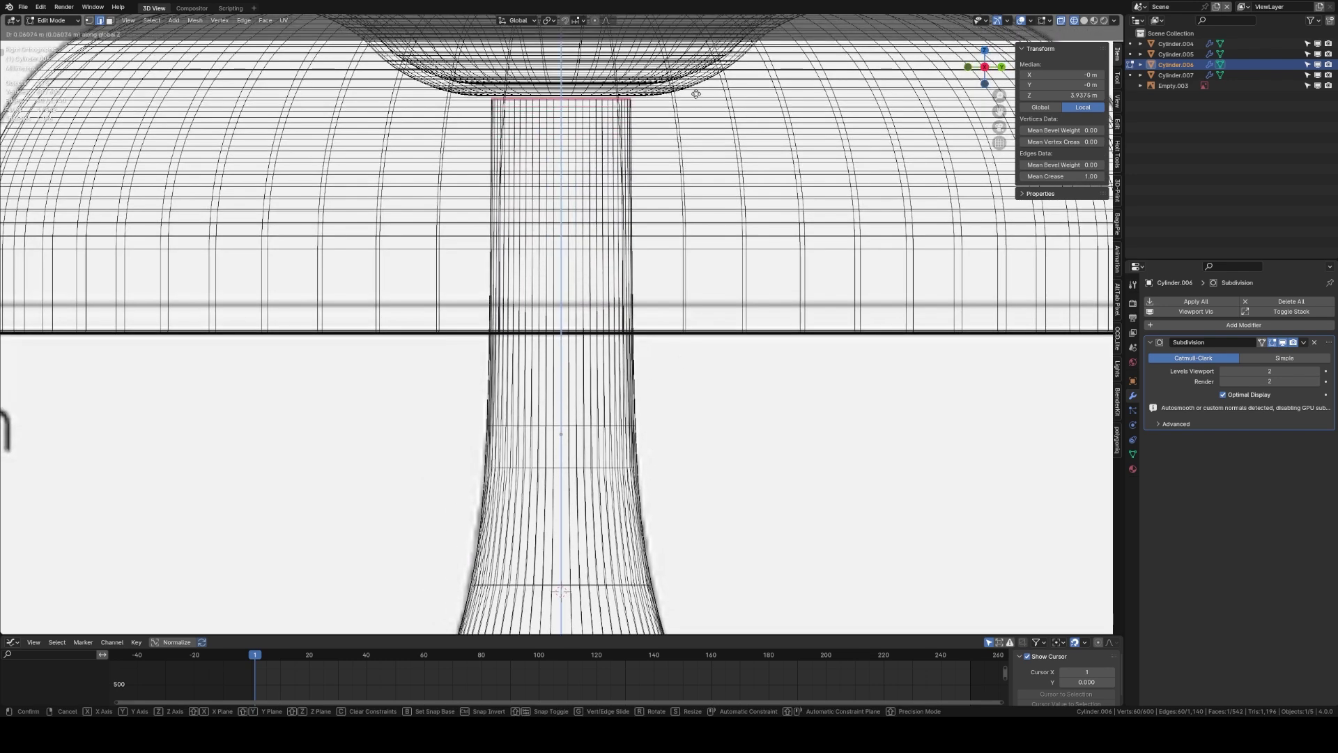
click(612, 300)
scroll(611, 300, down, 4)
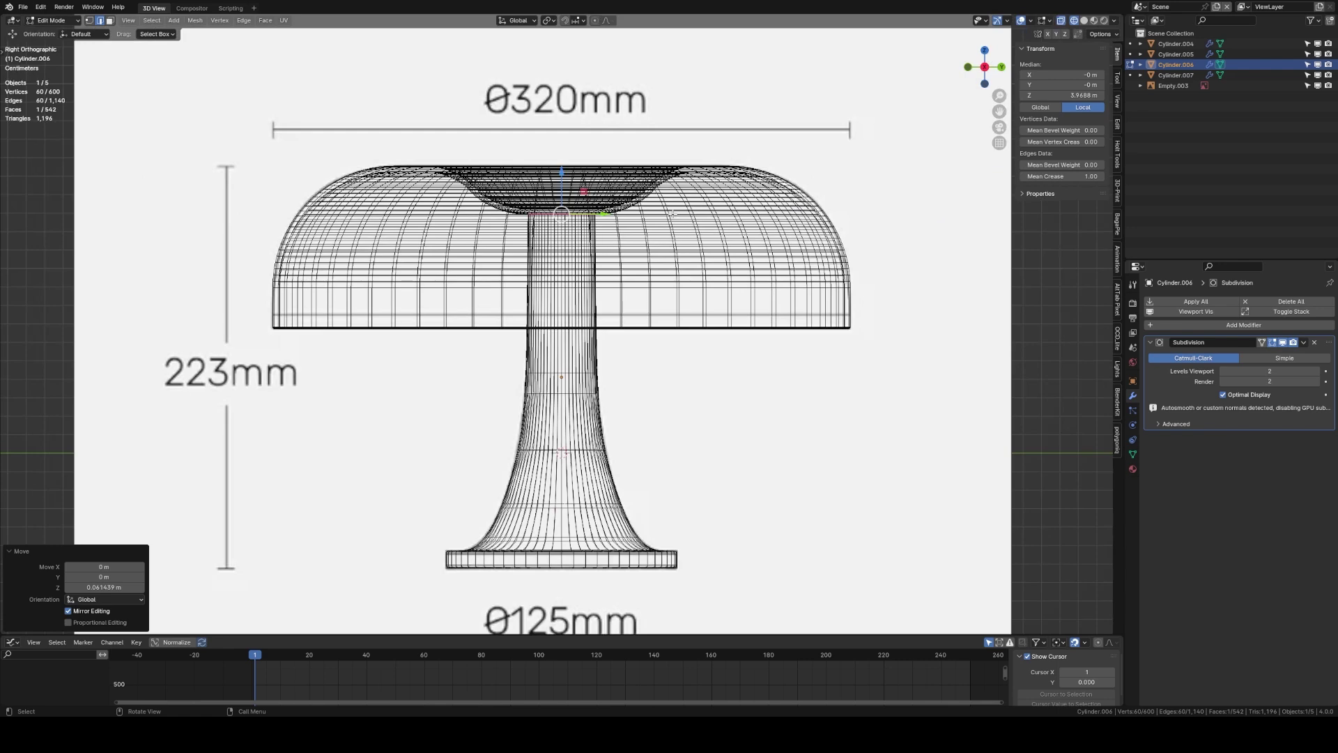
key(Tab)
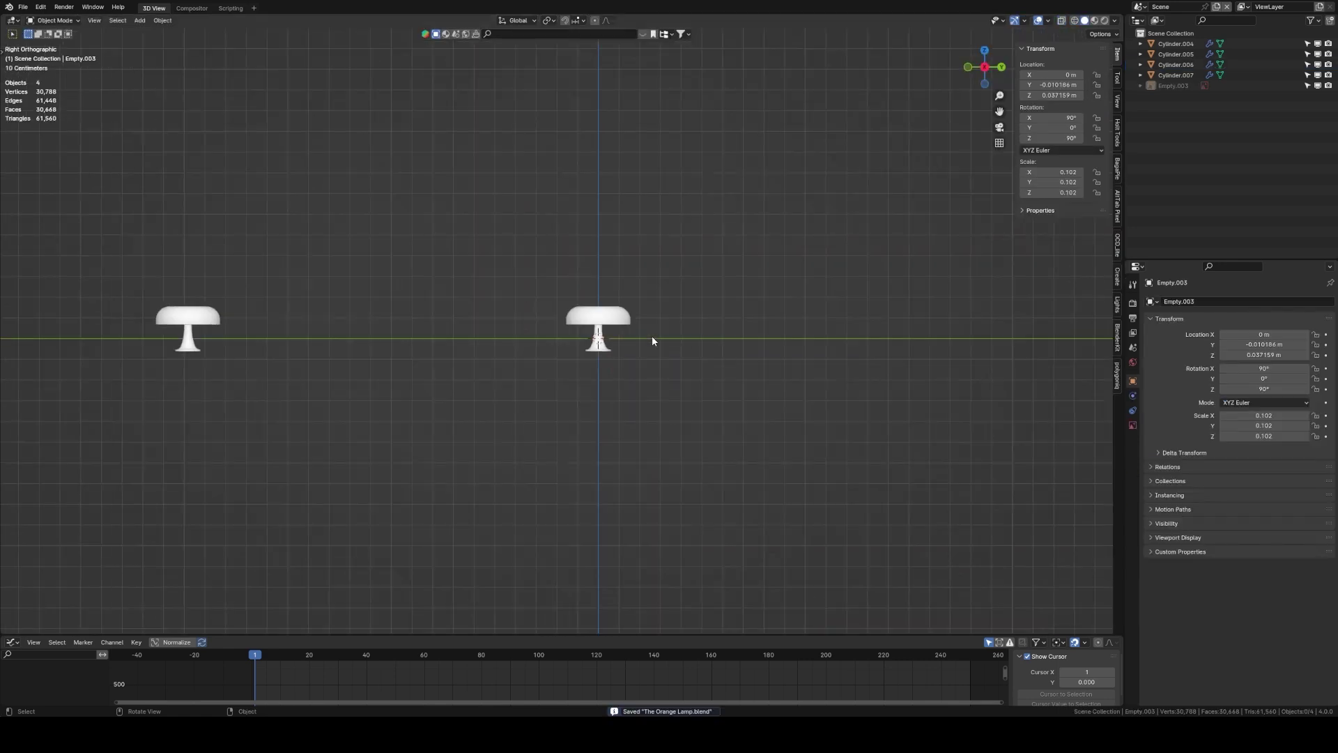
Step: Unwrap the entire shade mesh with Smart UV Project and return to Object Mode
scroll(651, 337, up, 6)
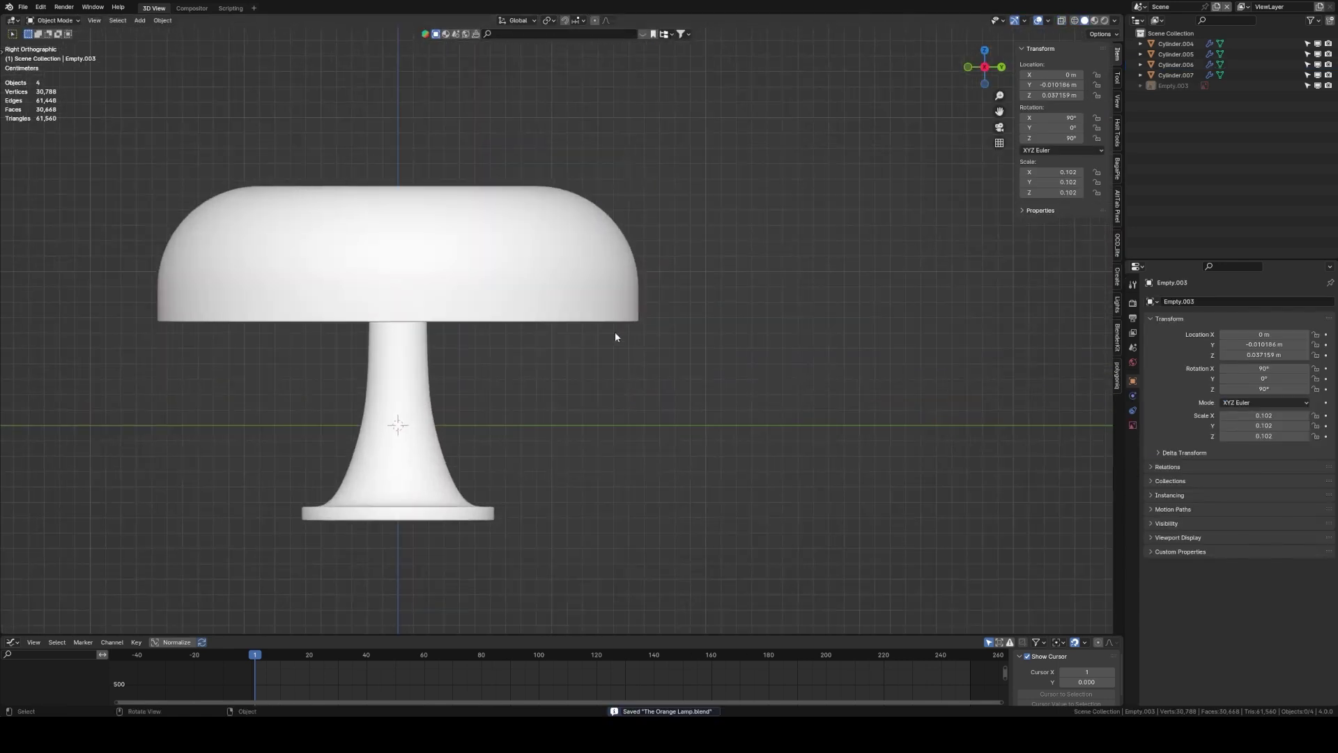
shift+middle_drag(597, 332, 719, 299)
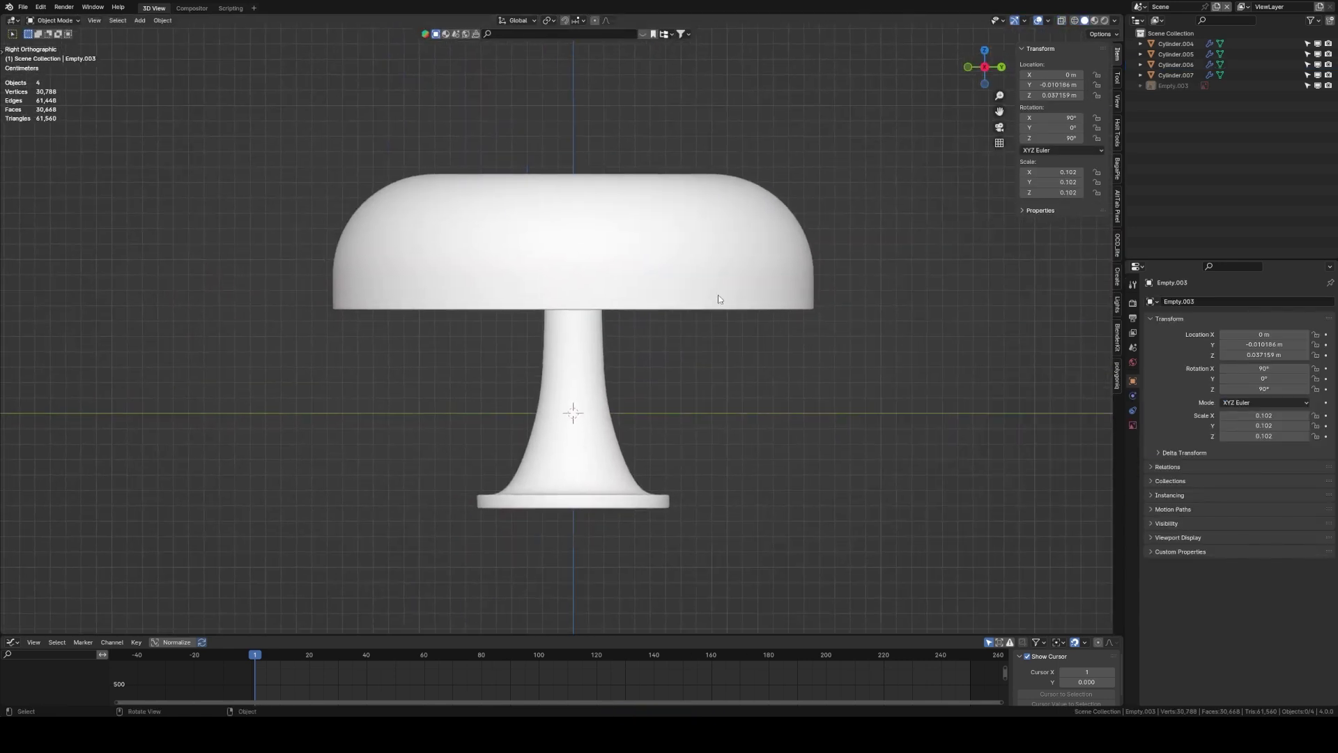
click(671, 280)
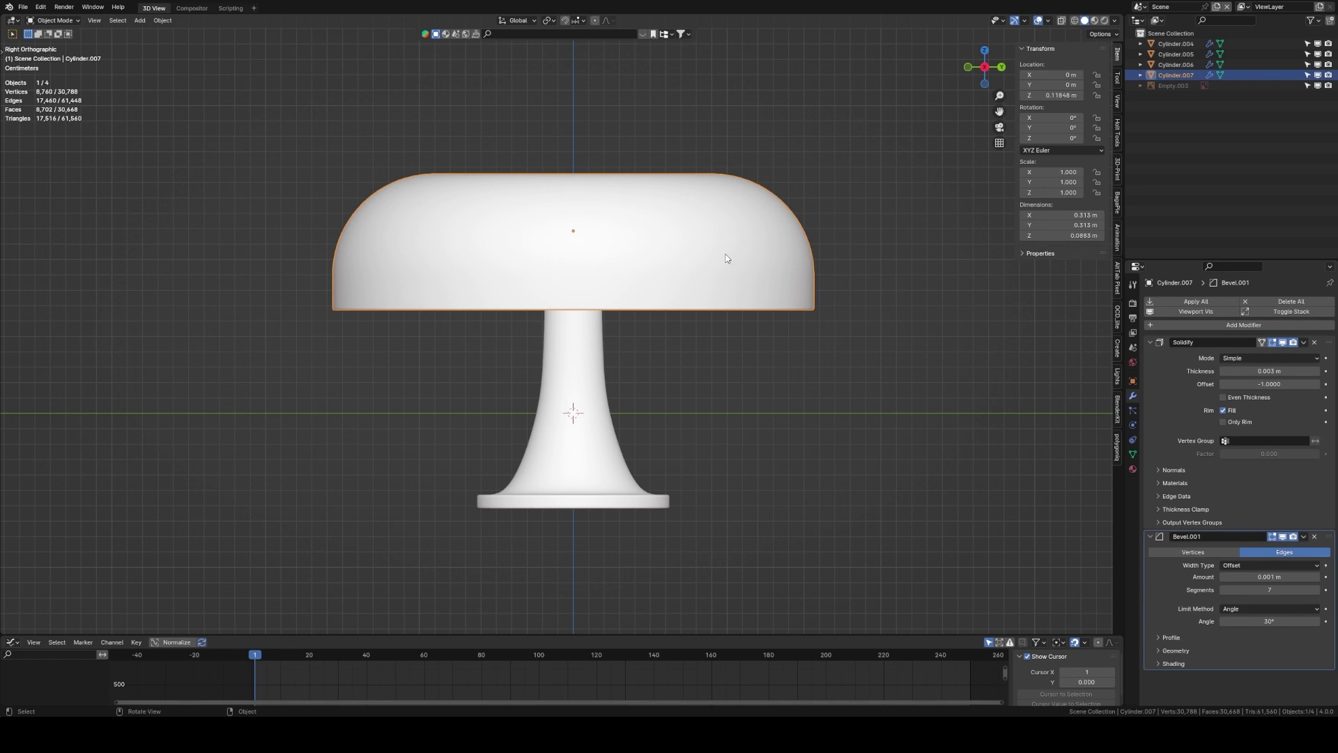
key(Tab)
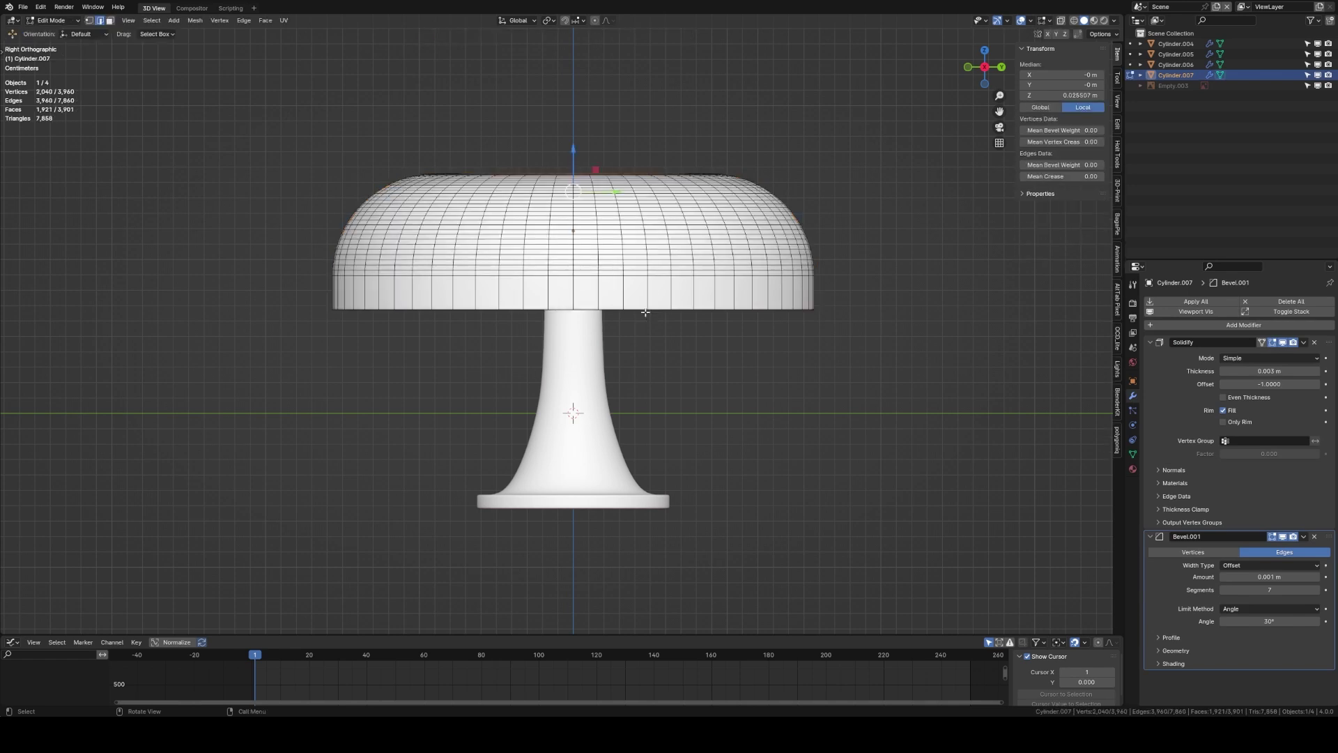
key(a)
click(284, 21)
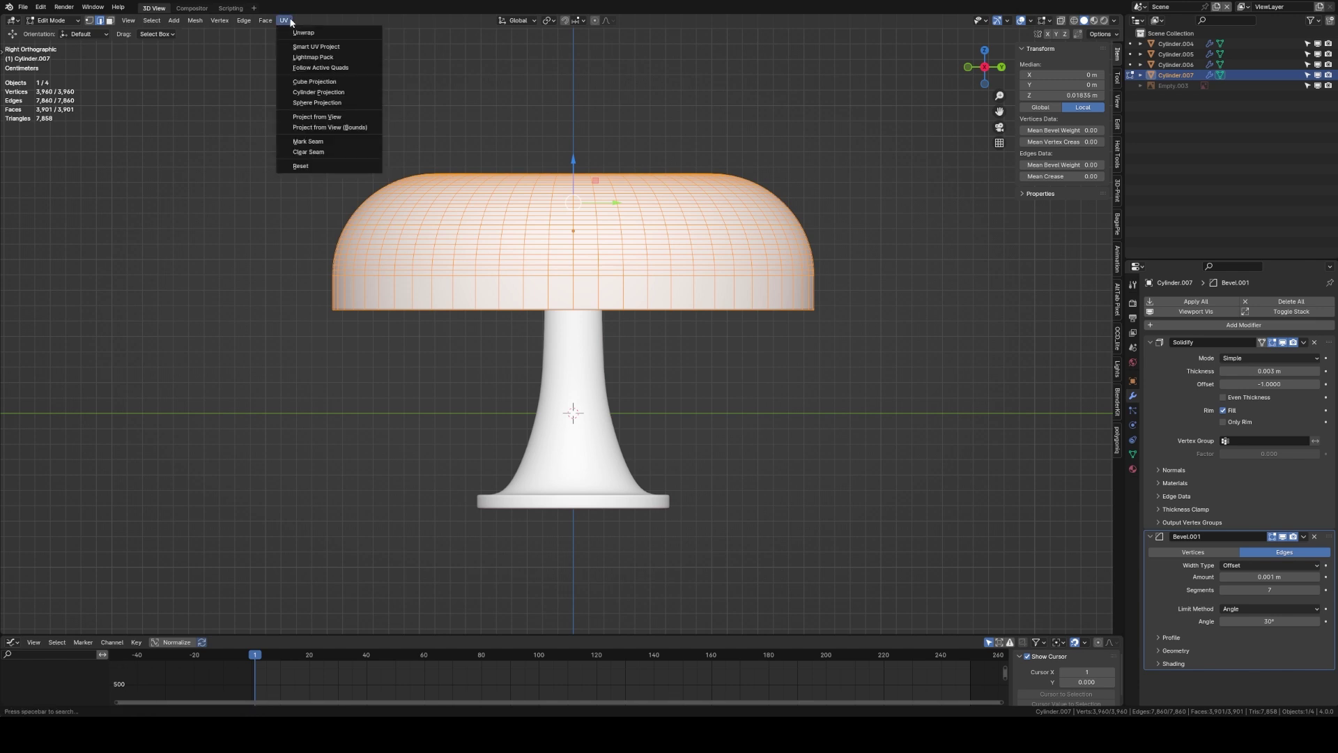
click(299, 48)
click(309, 141)
key(Tab)
Step: Unwrap the entire stem and base mesh with Smart UV Project at a 66° angle limit and save the file
click(599, 380)
key(Tab)
key(a)
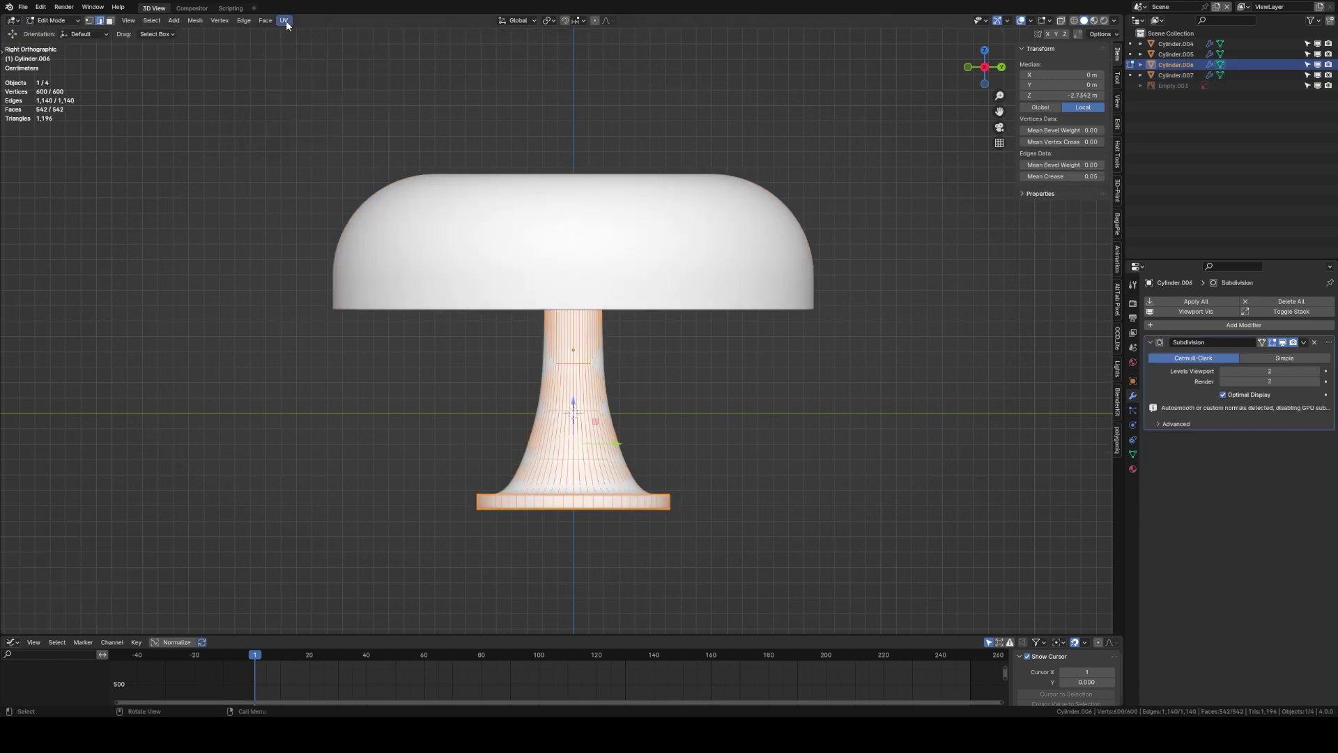
click(284, 20)
click(300, 50)
click(338, 150)
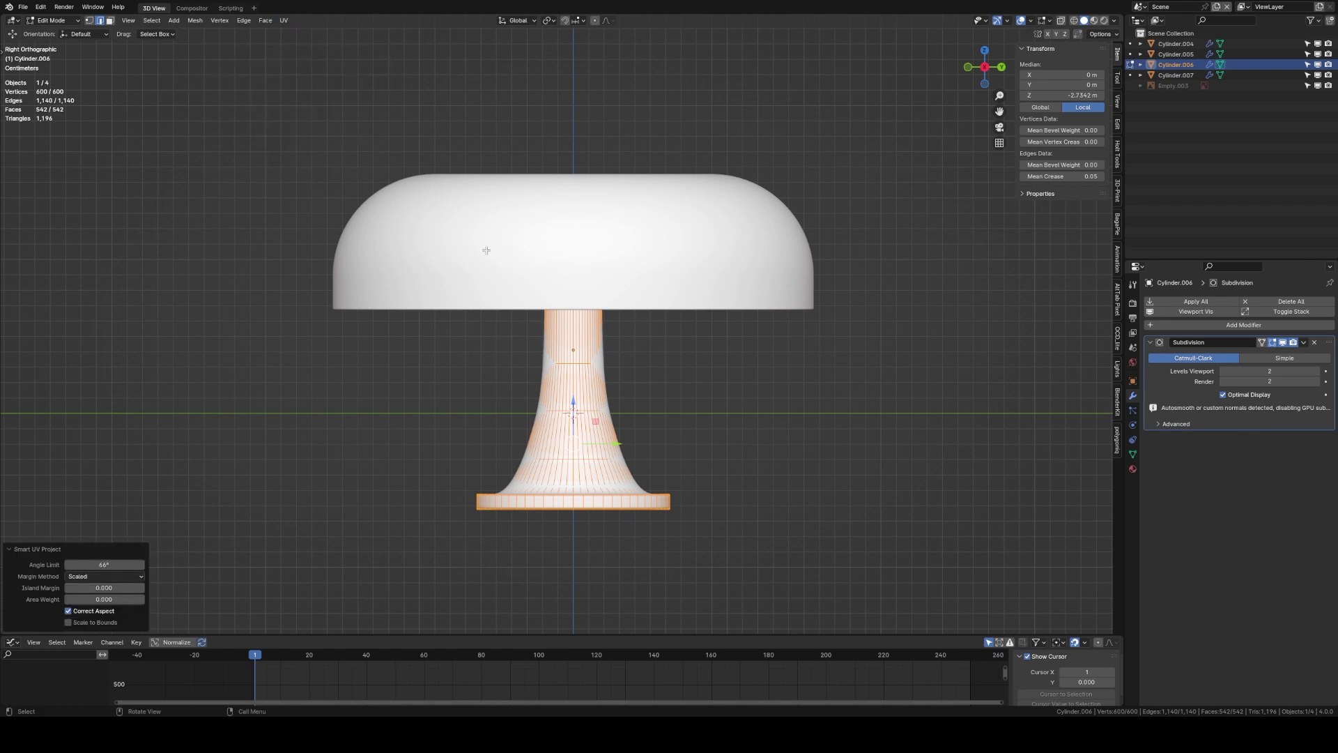
key(Tab)
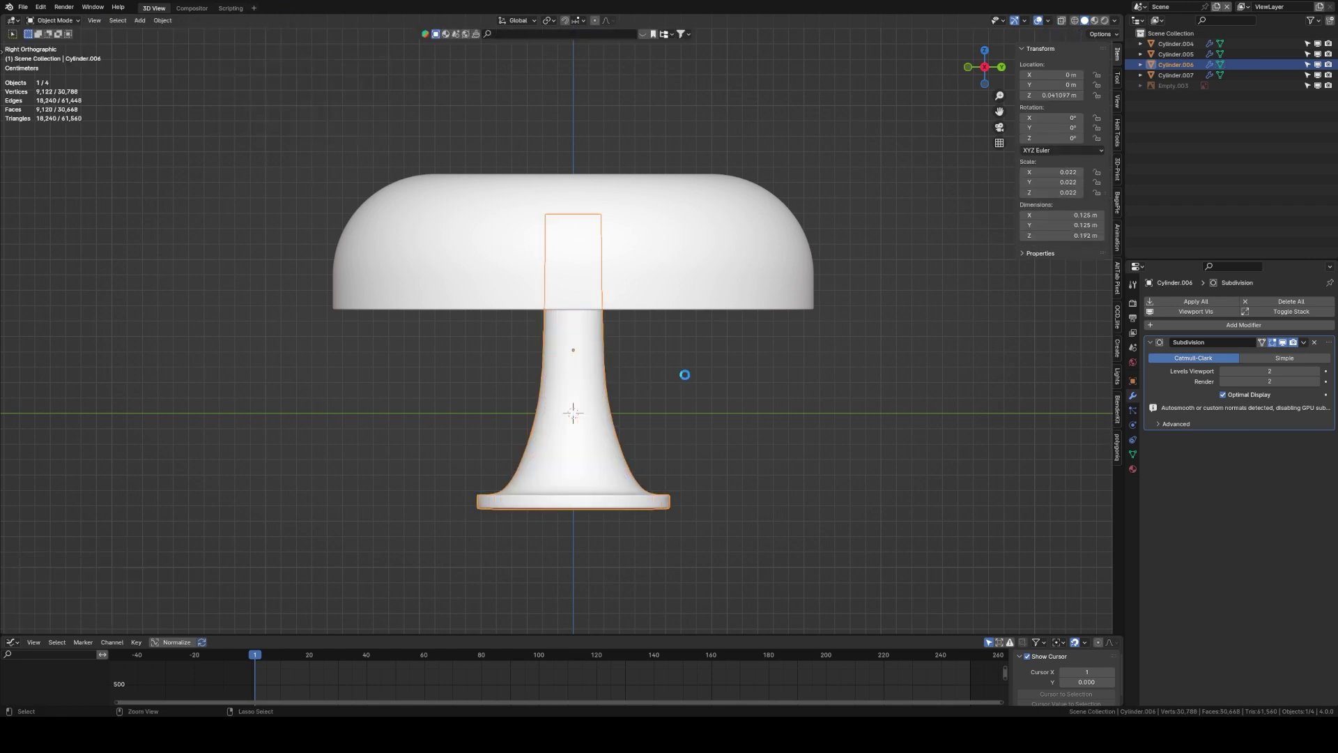
key(ctrl+s)
click(781, 347)
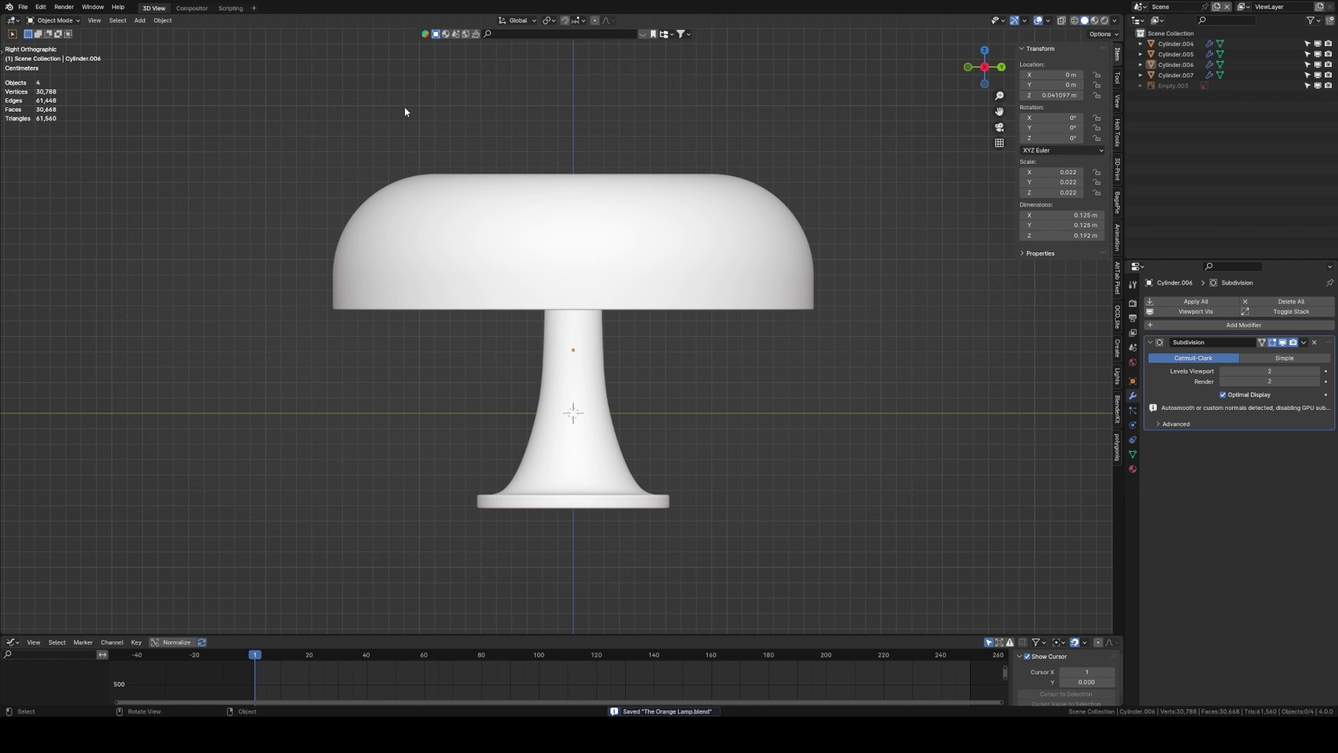
Step: Add a 2 m mesh plane at the world origin
scroll(621, 304, down, 3)
middle_drag(621, 284, 635, 291)
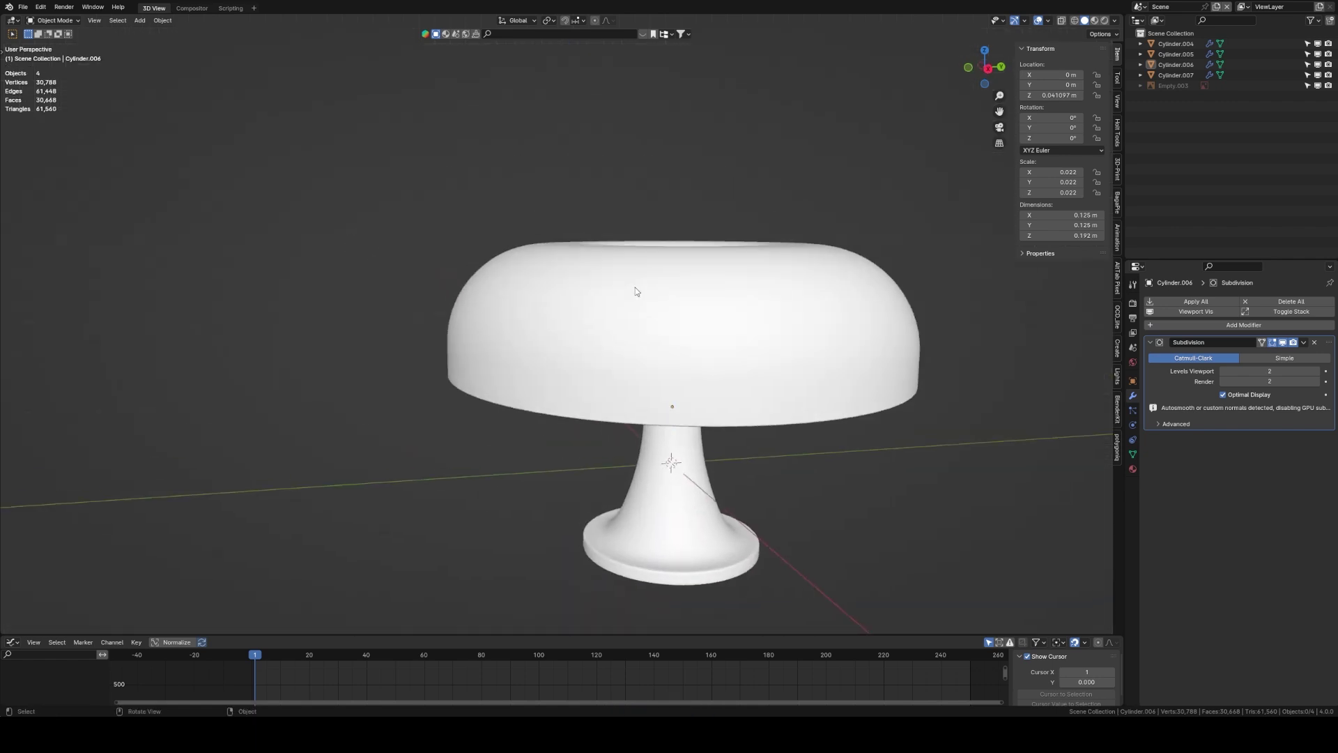
scroll(662, 327, down, 5)
middle_drag(676, 347, 661, 391)
key(shift+a)
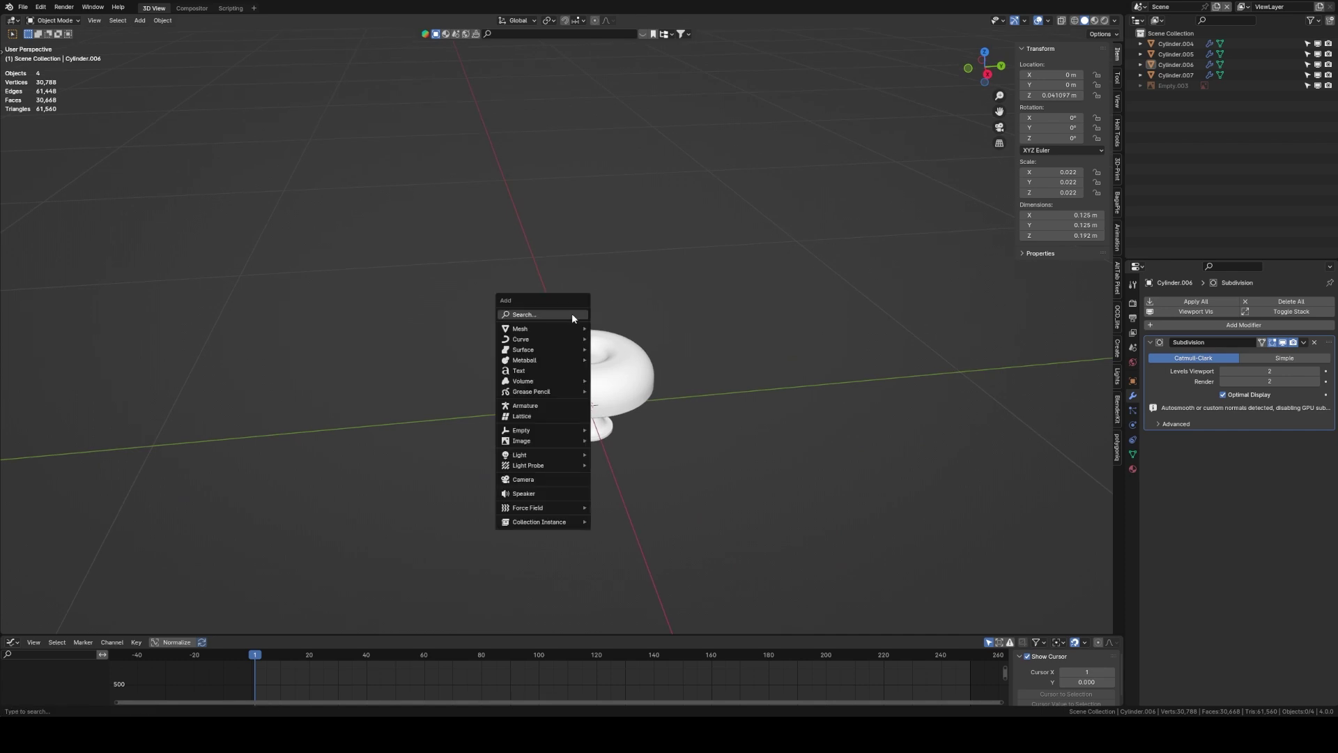
click(571, 315)
text(plan)
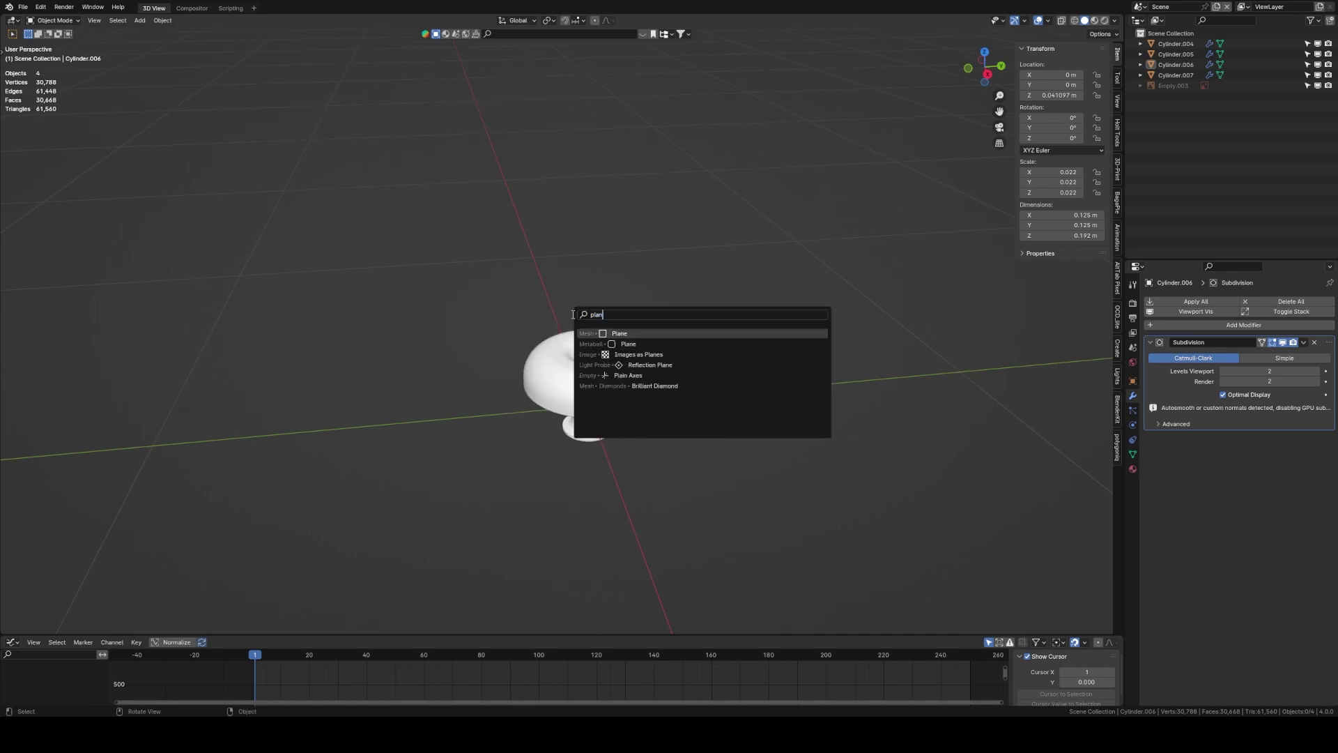
click(626, 332)
Step: Lower the plane along Z to about -0.0617 m so it touches the underside of the lamp's base
key(KP_3)
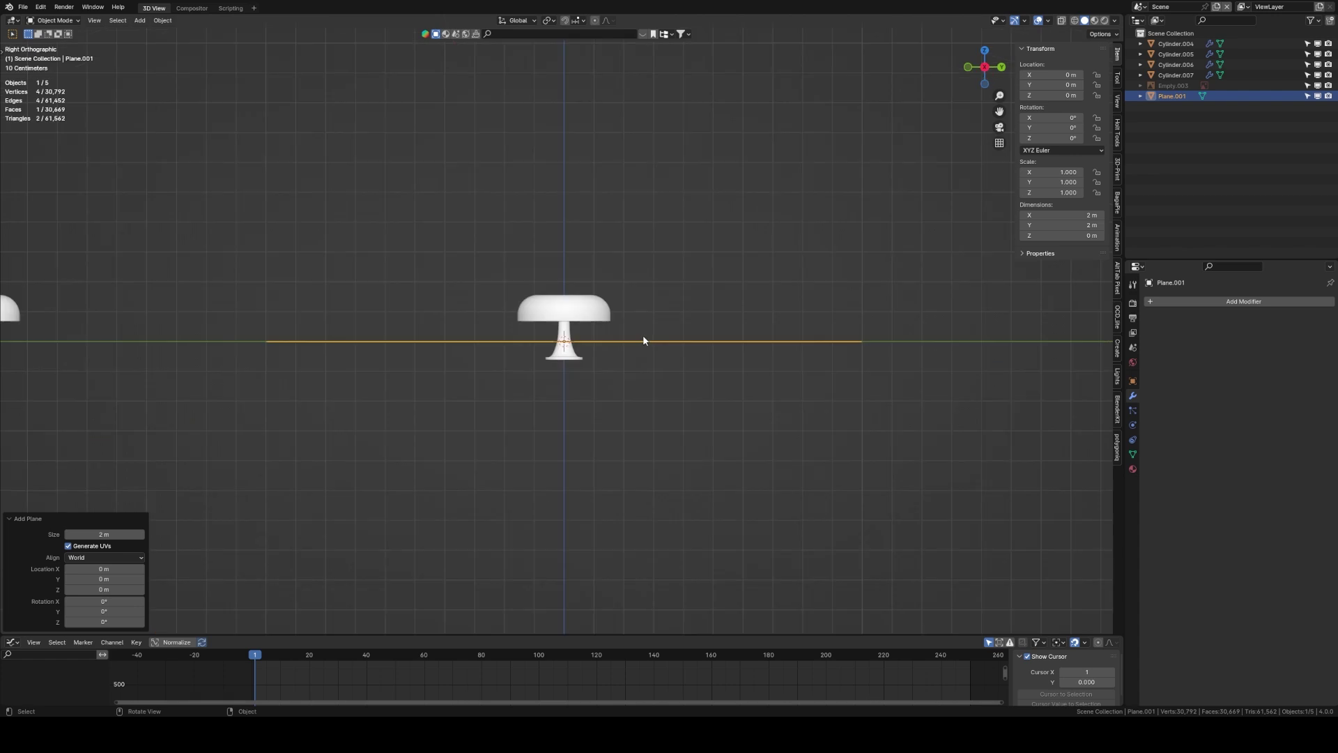
scroll(679, 355, up, 4)
scroll(678, 327, up, 1)
key(g)
key(z)
click(720, 421)
scroll(674, 239, up, 10)
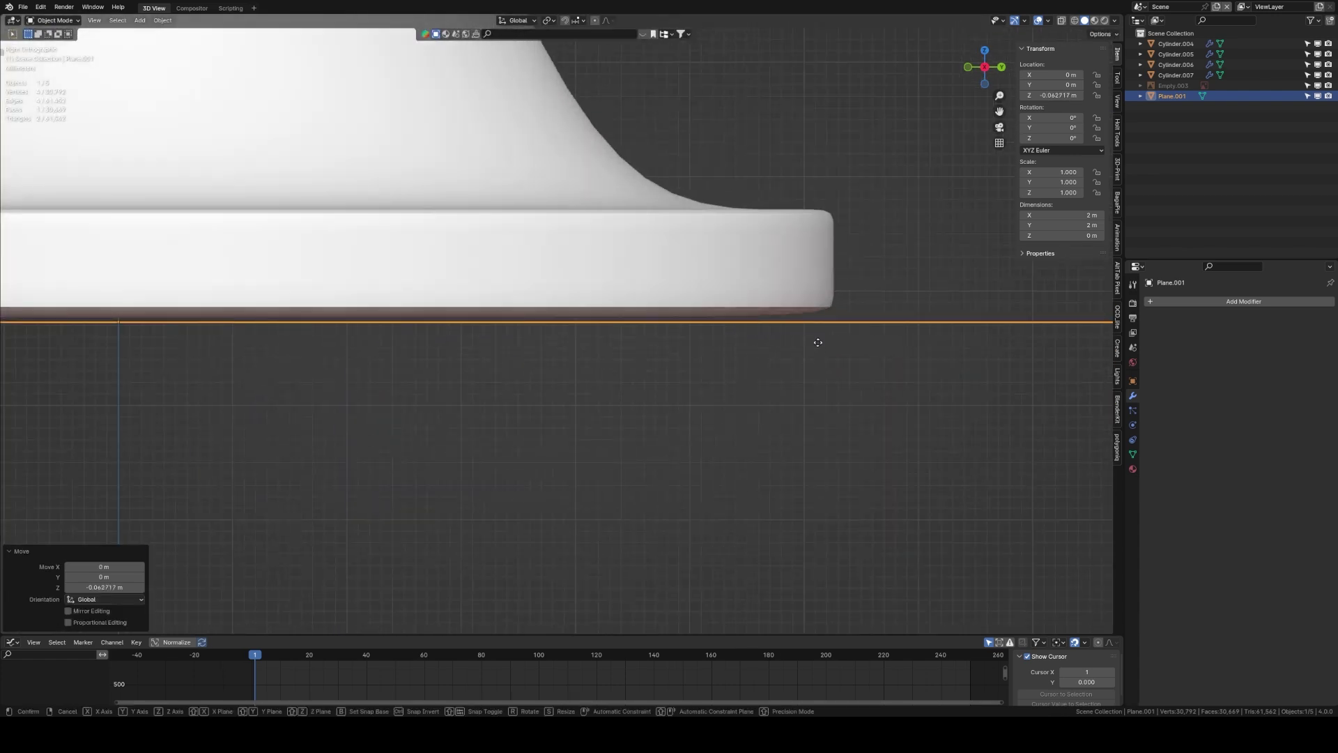
key(g)
key(z)
click(814, 236)
Step: Scale the ground plane by about 2.738 along Y and widen it along X
key(KP_Divide)
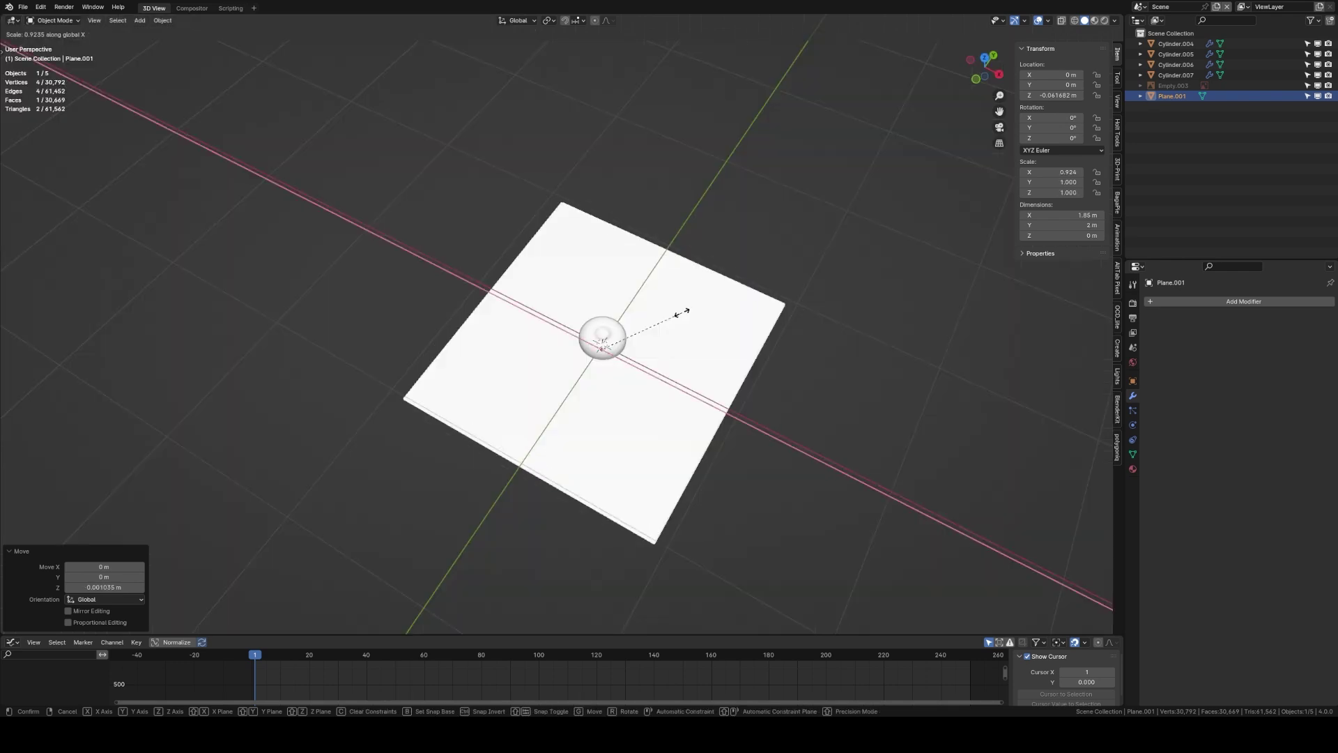
key(s)
key(y)
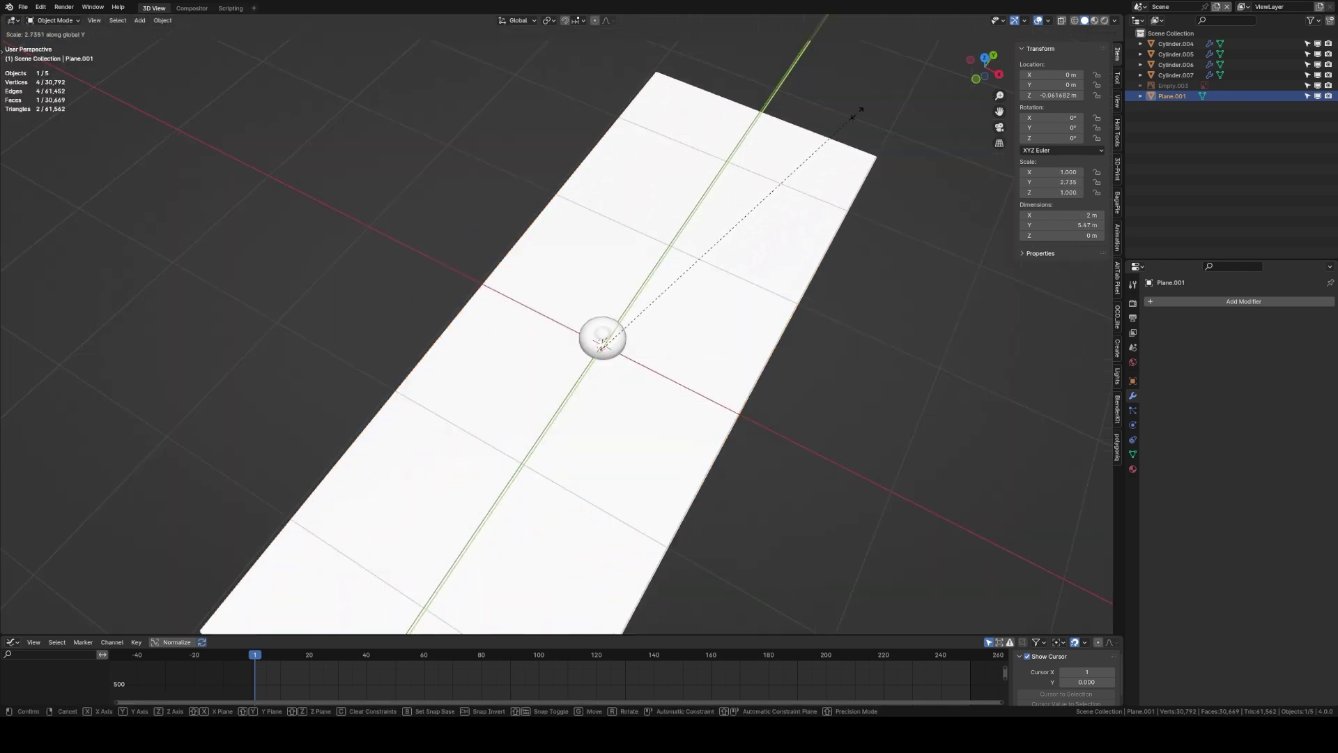
click(856, 113)
scroll(856, 113, down, 2)
middle_drag(608, 291, 667, 297)
key(s)
key(x)
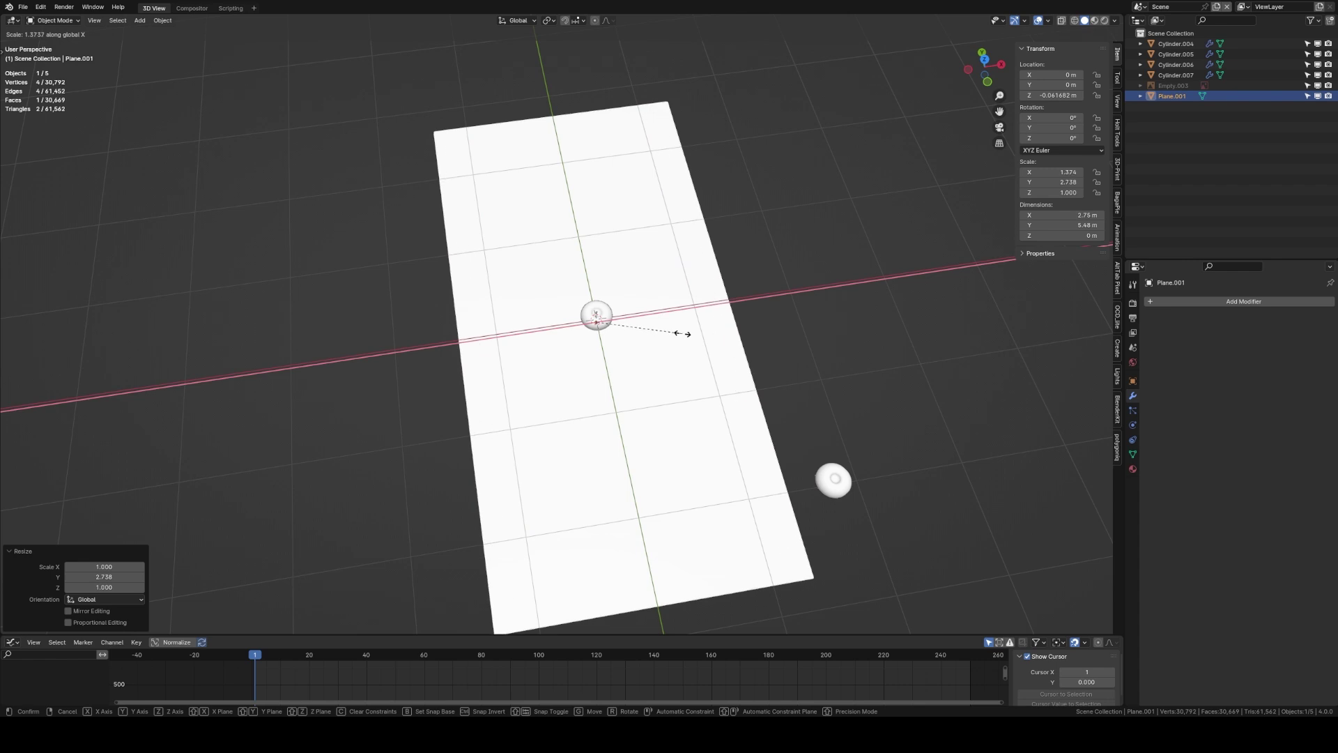
click(718, 323)
Step: Extrude the ground plane's negative-X edge about 2.4 m upward along Z to form a backdrop wall
key(Tab)
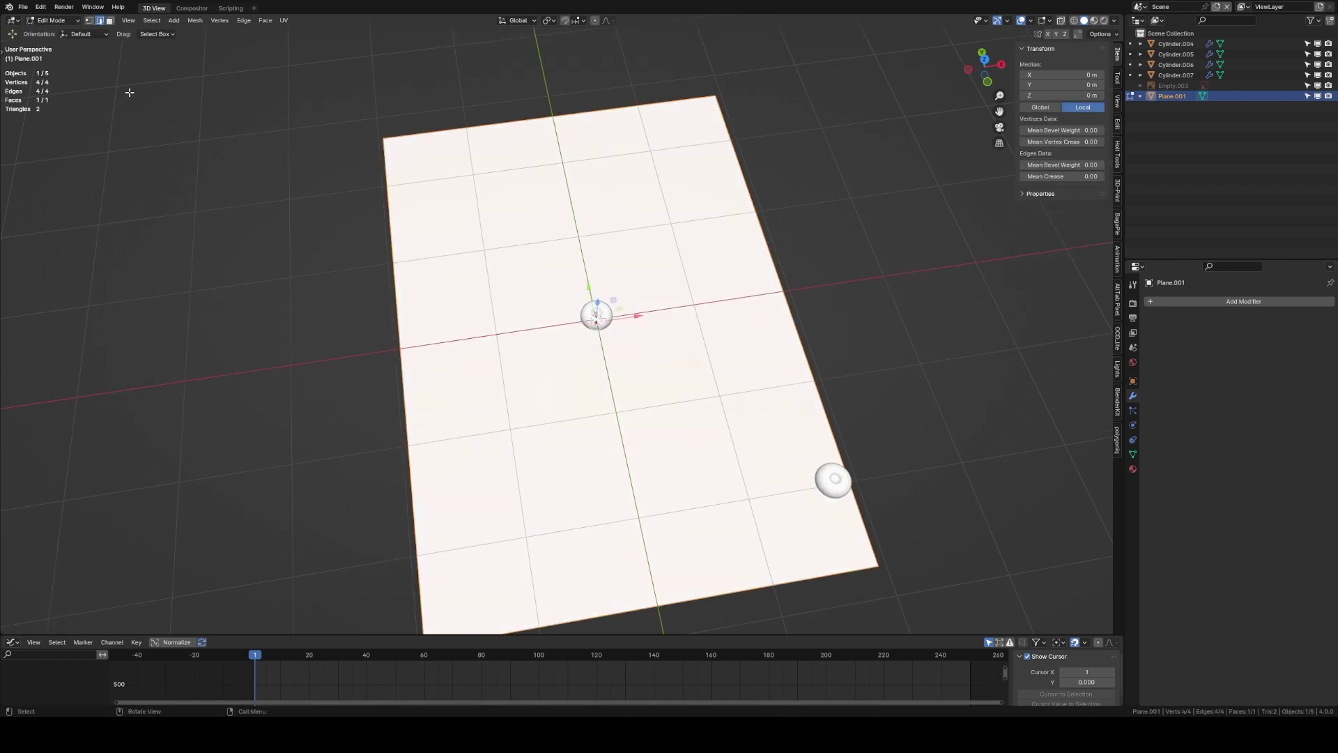
click(418, 332)
middle_drag(419, 331, 575, 333)
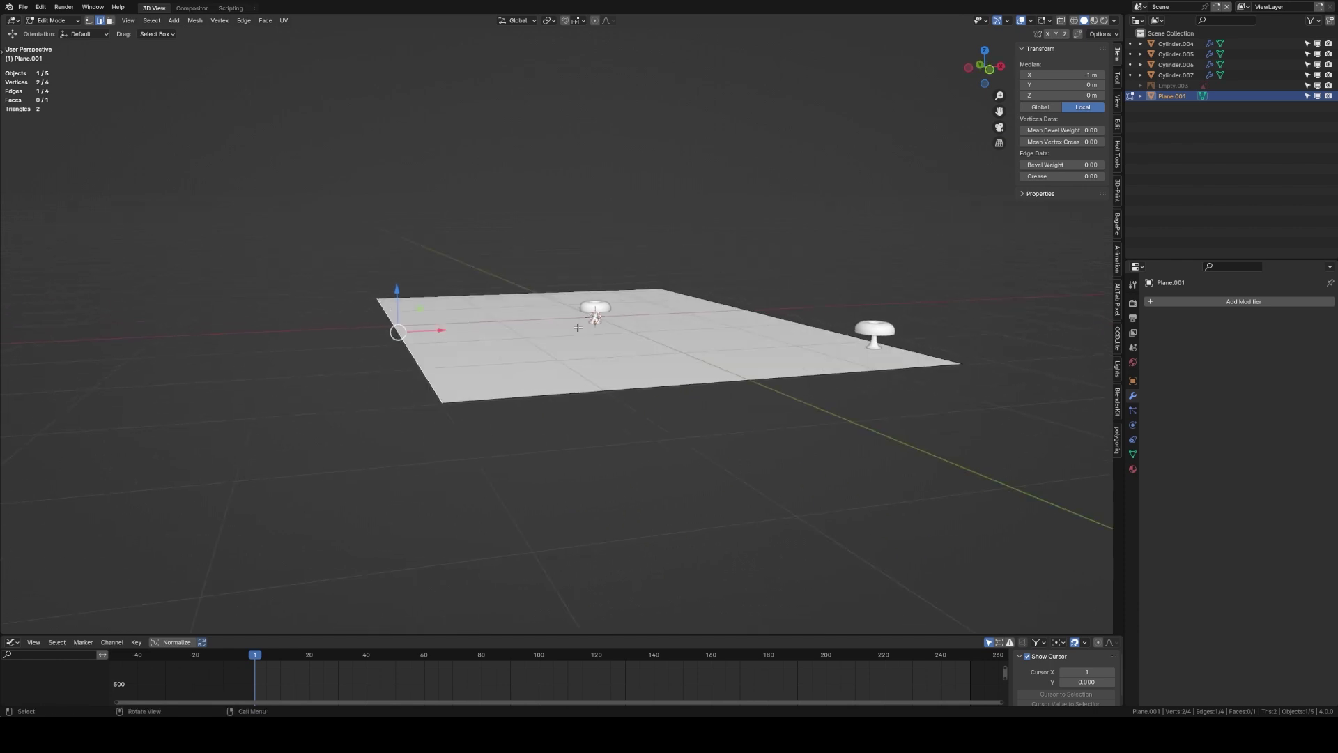
key(e)
key(z)
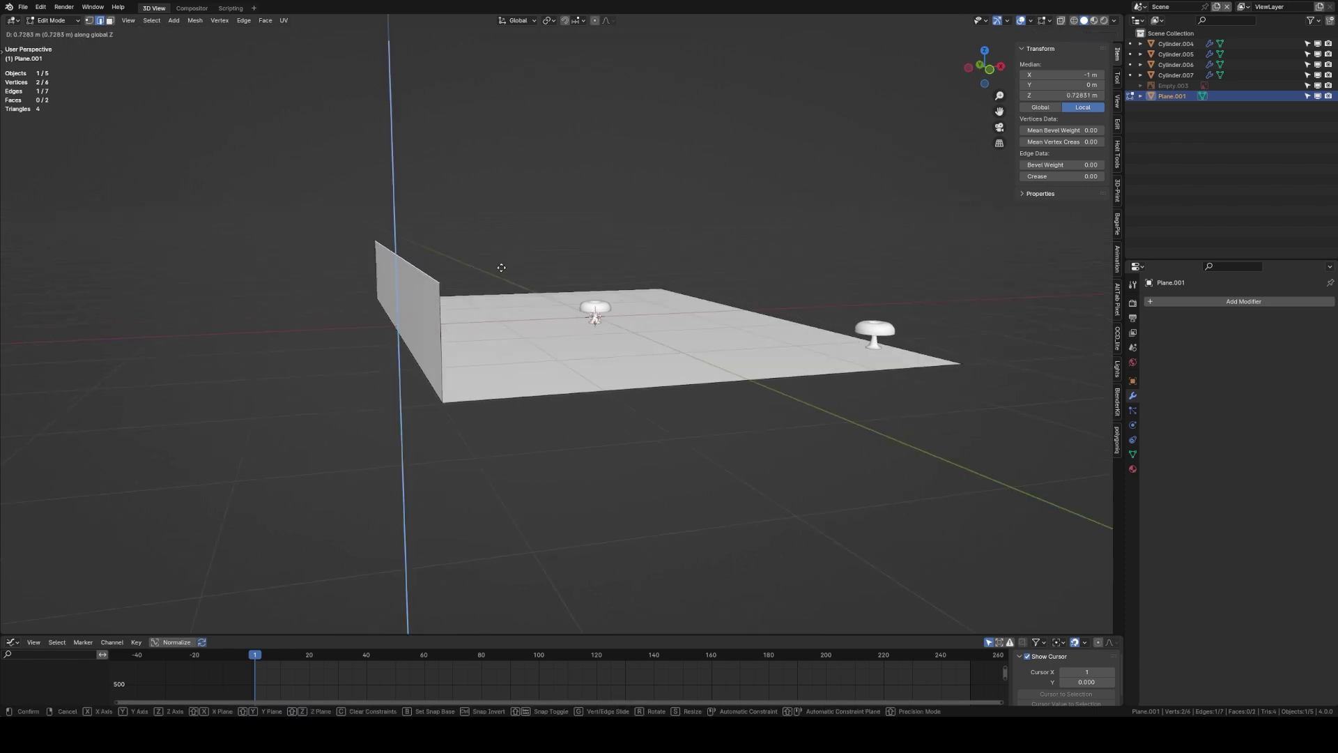
click(528, 81)
middle_drag(656, 234, 479, 254)
Step: Apply the backdrop plane's rotation and scale in Object Mode
key(Tab)
key(ctrl+a)
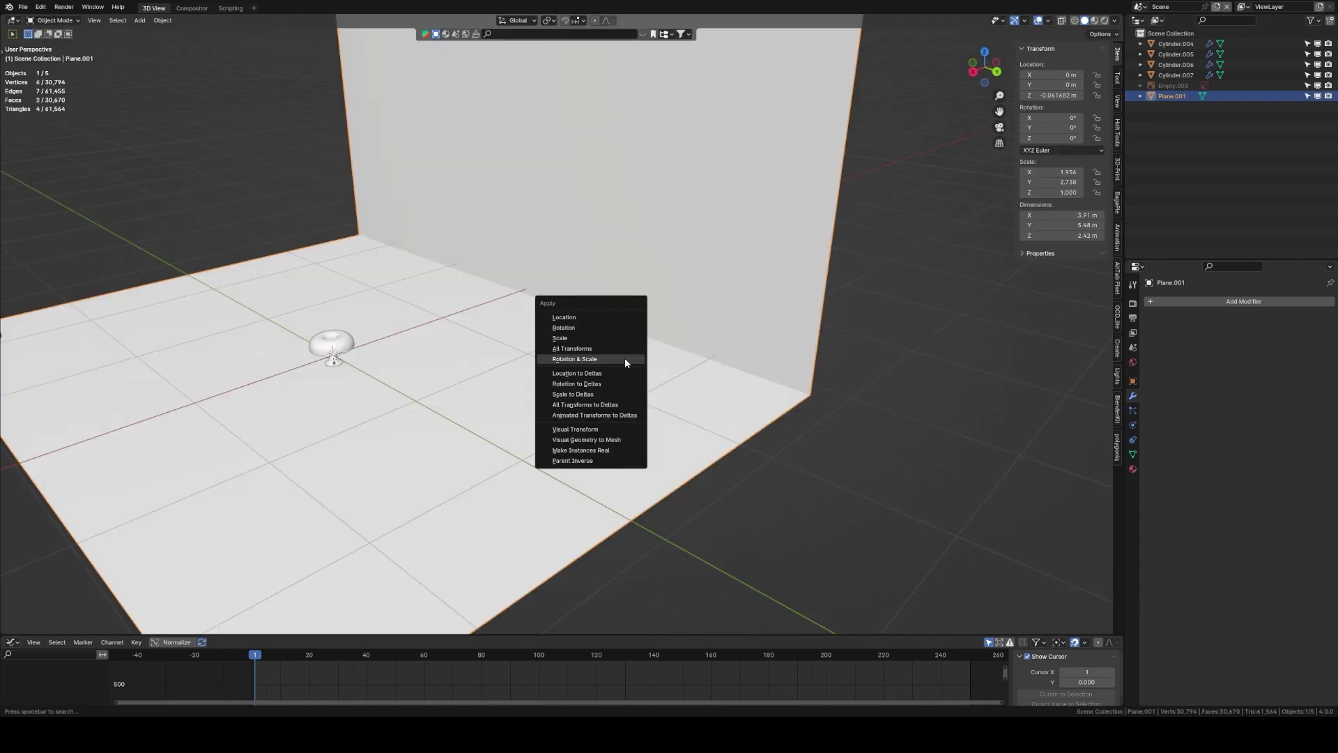
click(625, 359)
Step: Bevel the edge between the floor and the wall about 0.74 m wide with 26 segments to make a curved sweep
key(Tab)
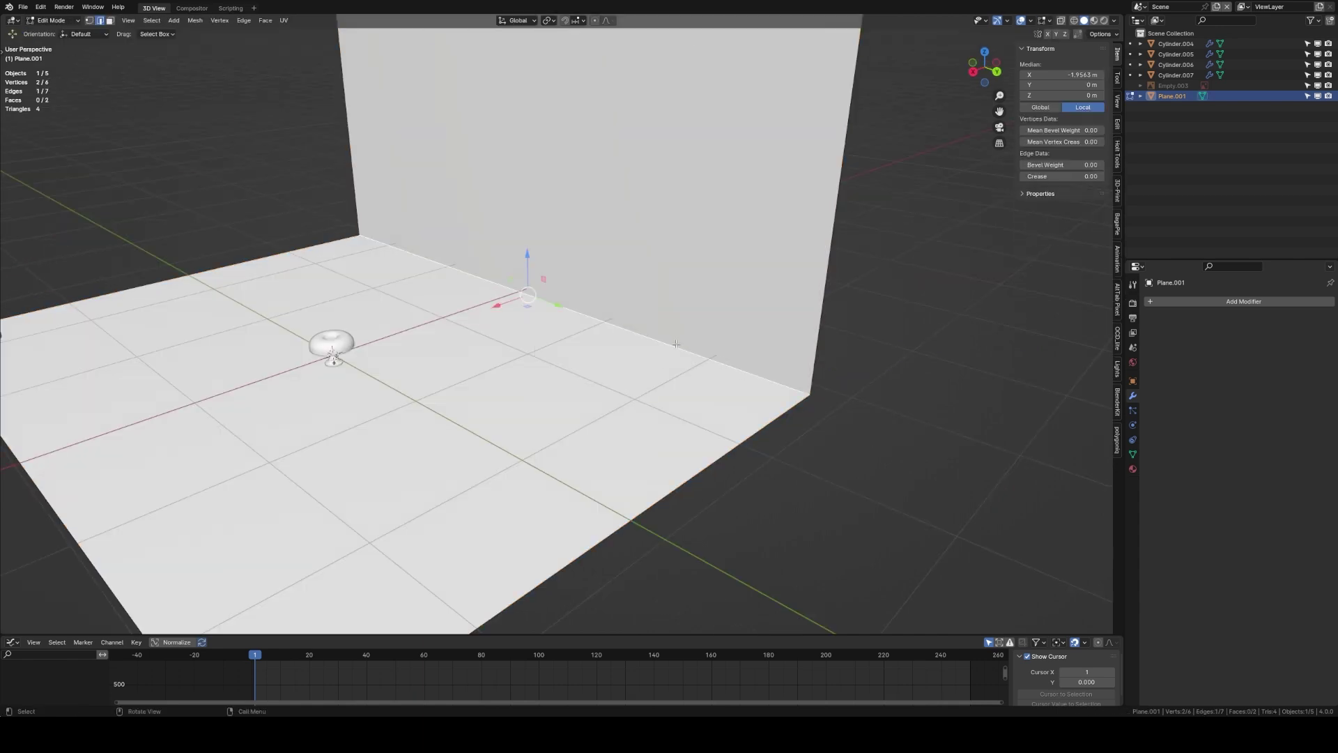
alt+click(725, 364)
key(ctrl+b)
scroll(729, 355, up, 10)
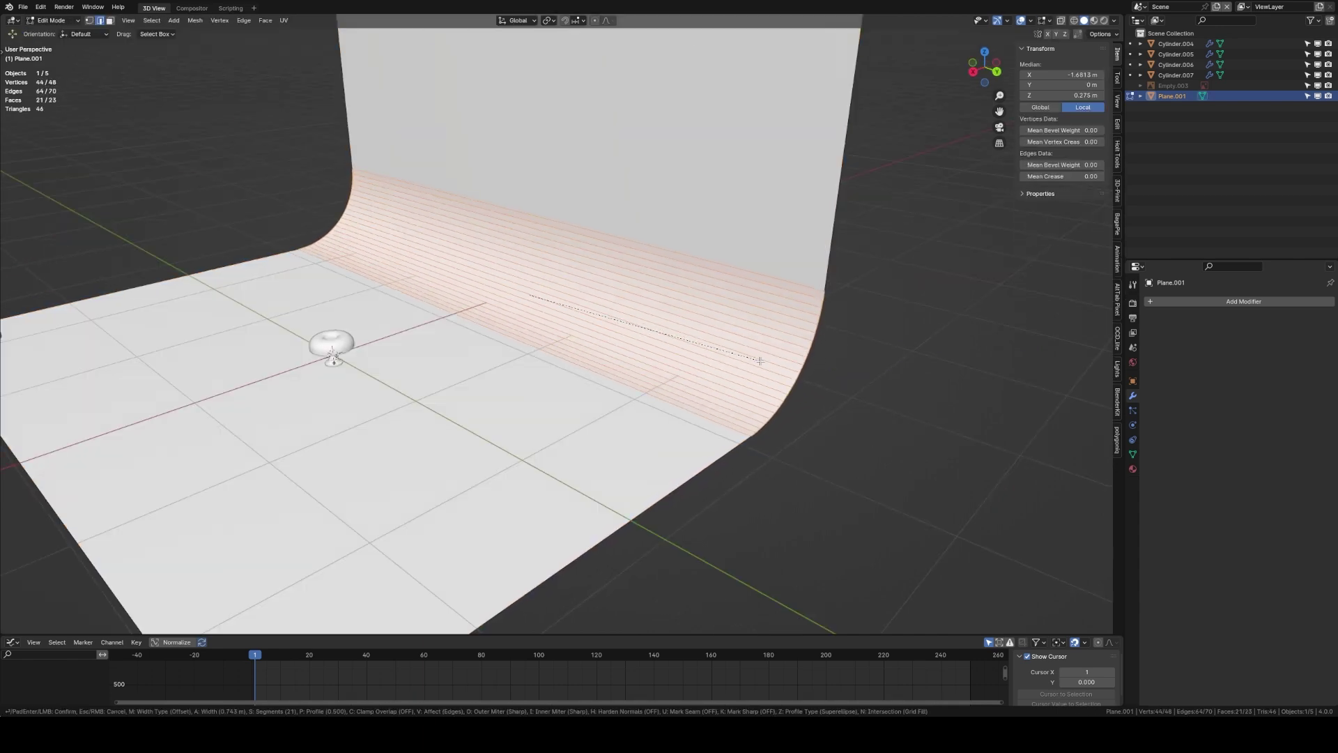
click(764, 361)
key(Tab)
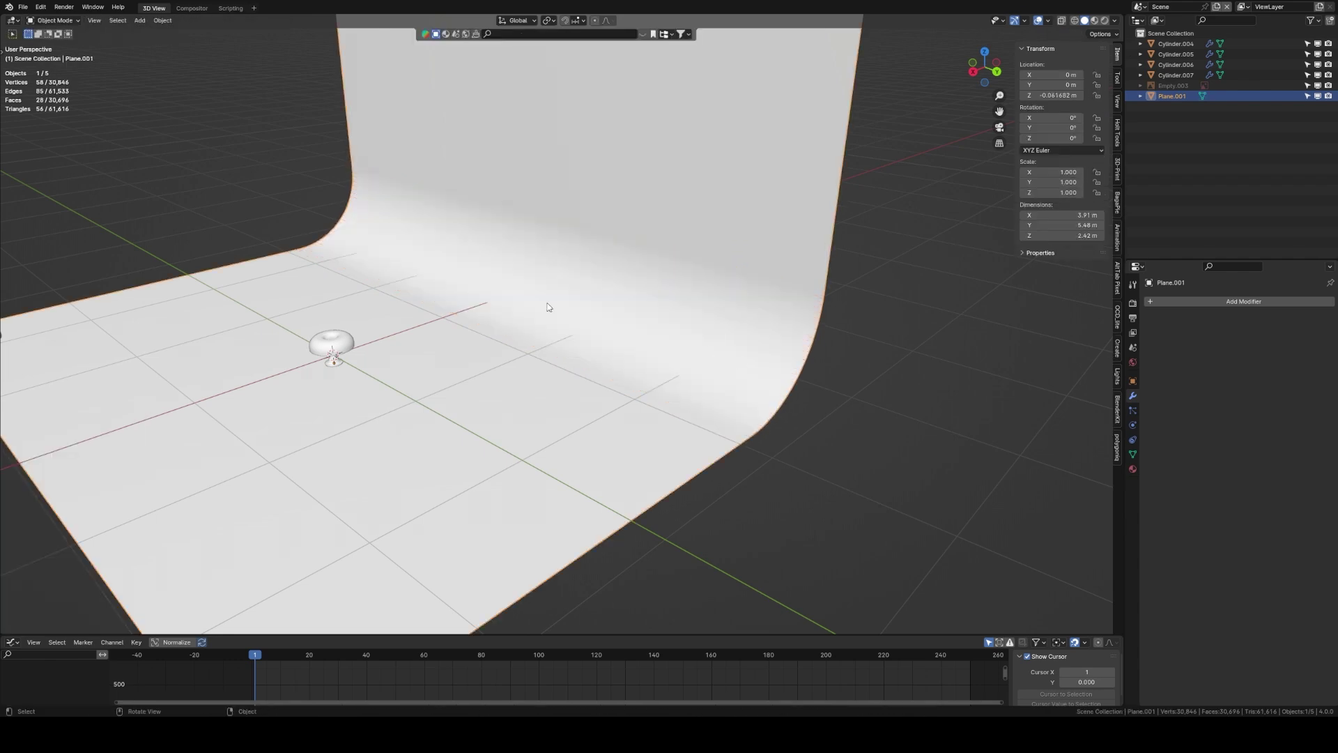
Step: Shade the curved backdrop smooth and deselect it
middle_drag(544, 305, 669, 390)
right_click(605, 301)
click(605, 302)
scroll(780, 327, down, 3)
key(alt+a)
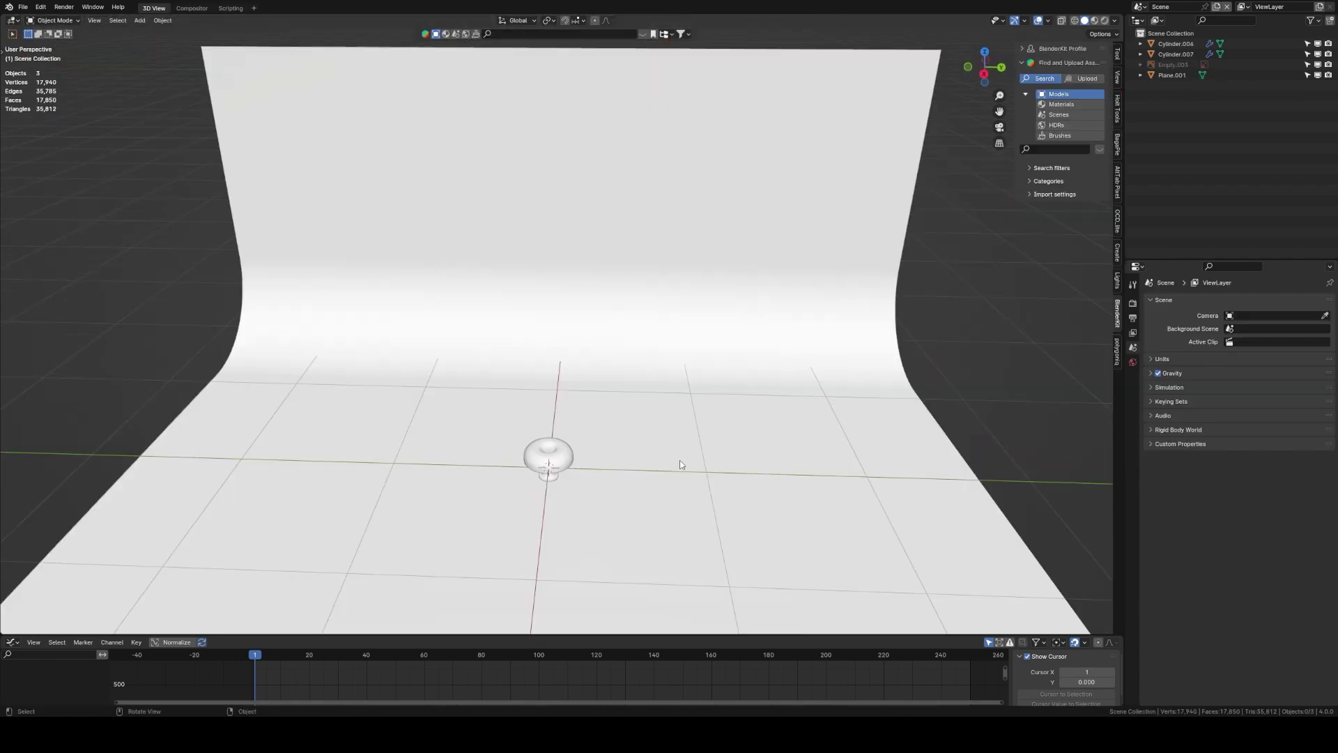
Step: Save the file and add a camera at the world origin aligned with the right orthographic view
scroll(665, 429, down, 2)
key(KP_3)
key(ctrl+s)
key(shift+a)
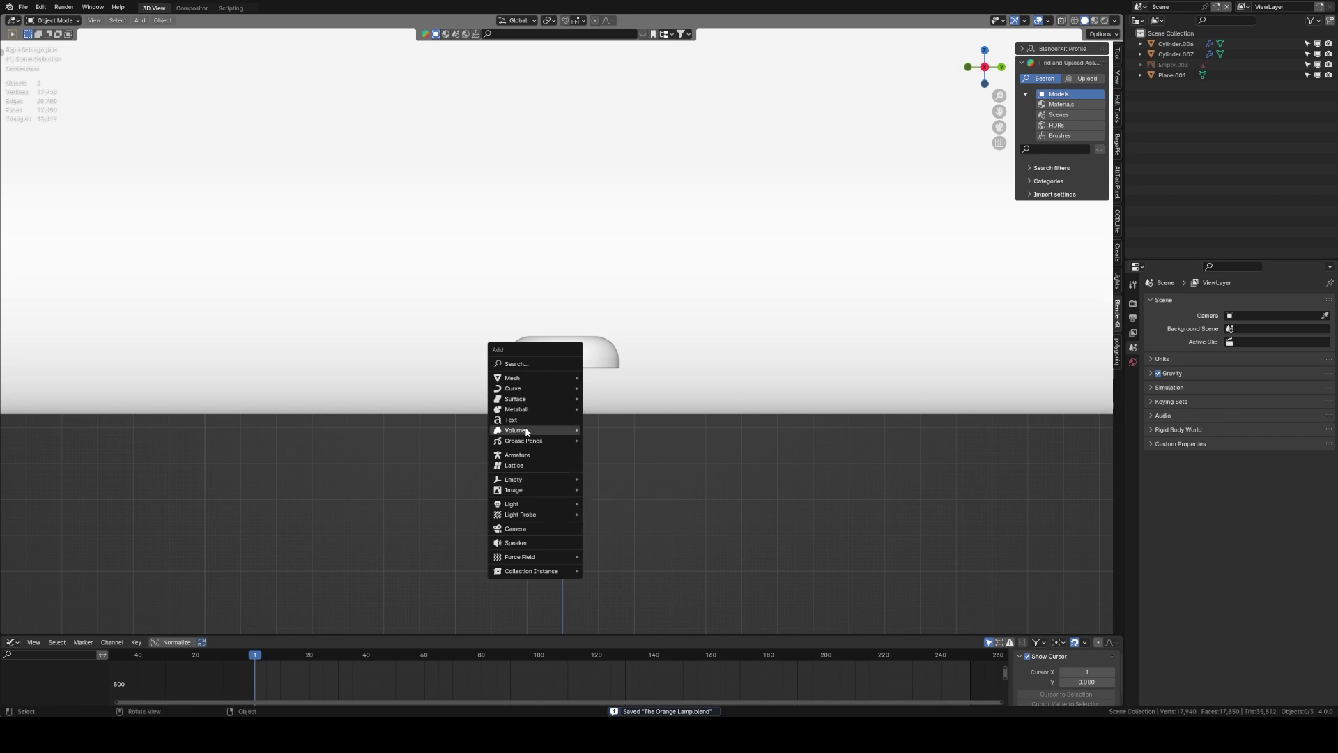
click(522, 528)
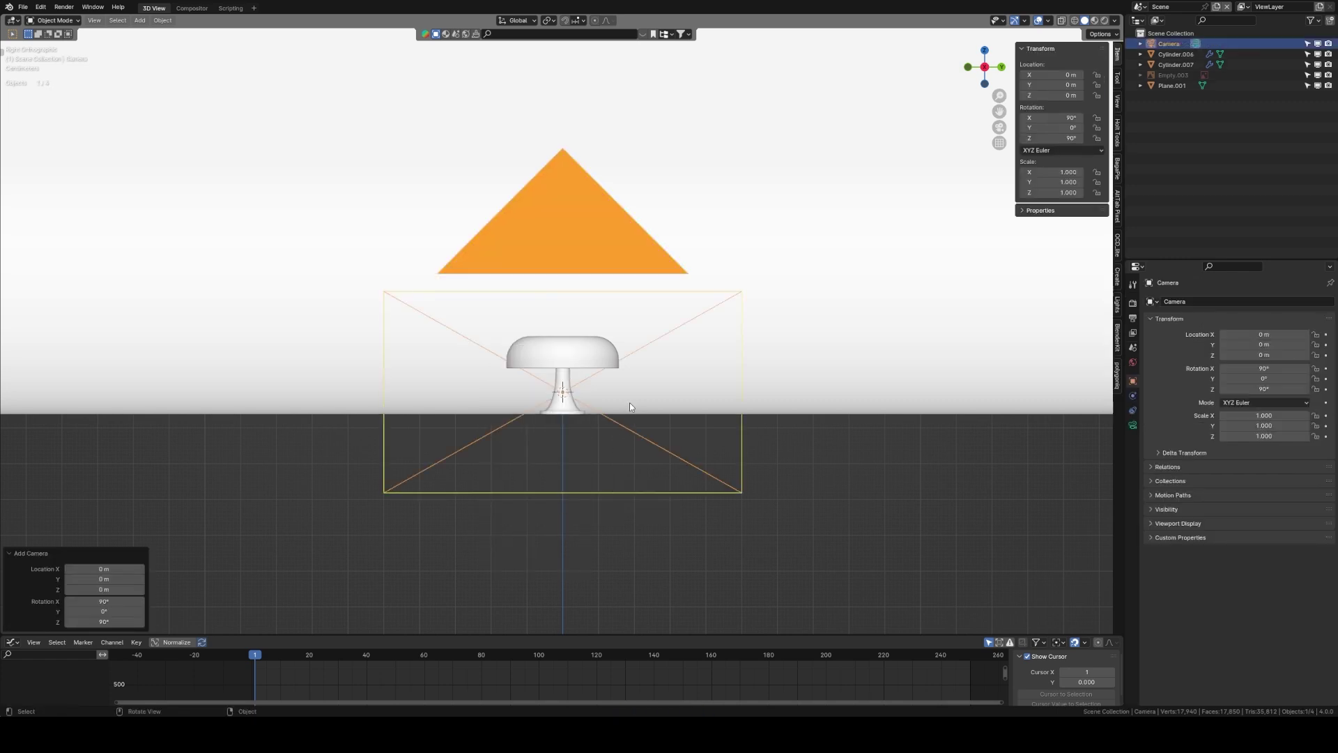
Step: Look through the camera, lock it to the view and reposition it to frame the lamp against the backdrop
key(KP_0)
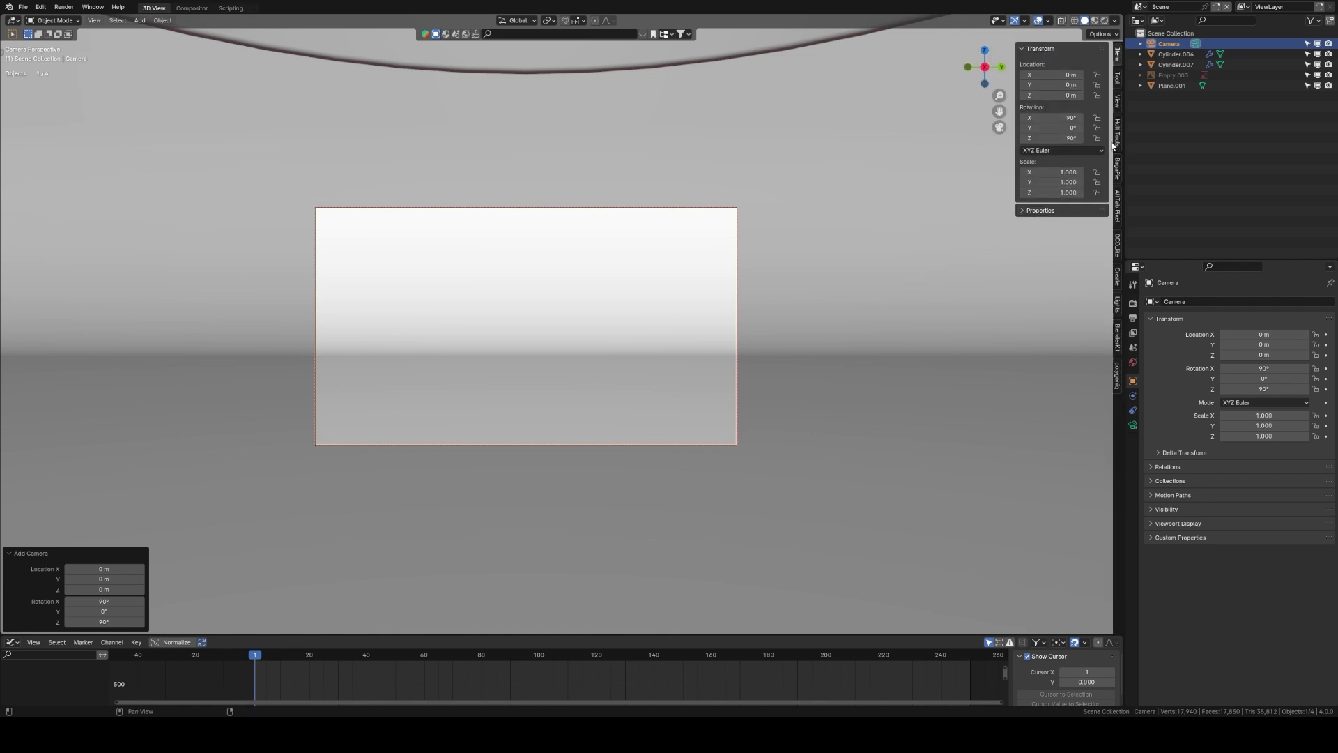
click(1117, 103)
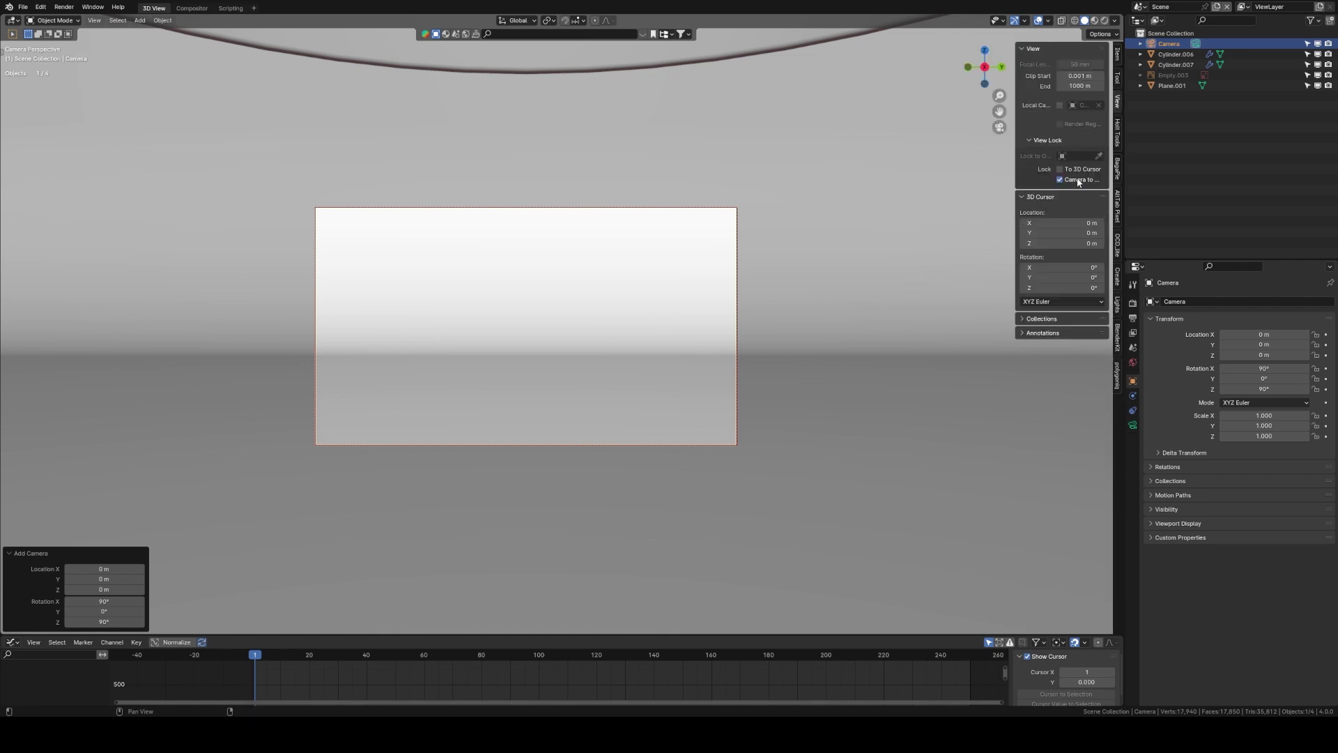
scroll(614, 327, down, 3)
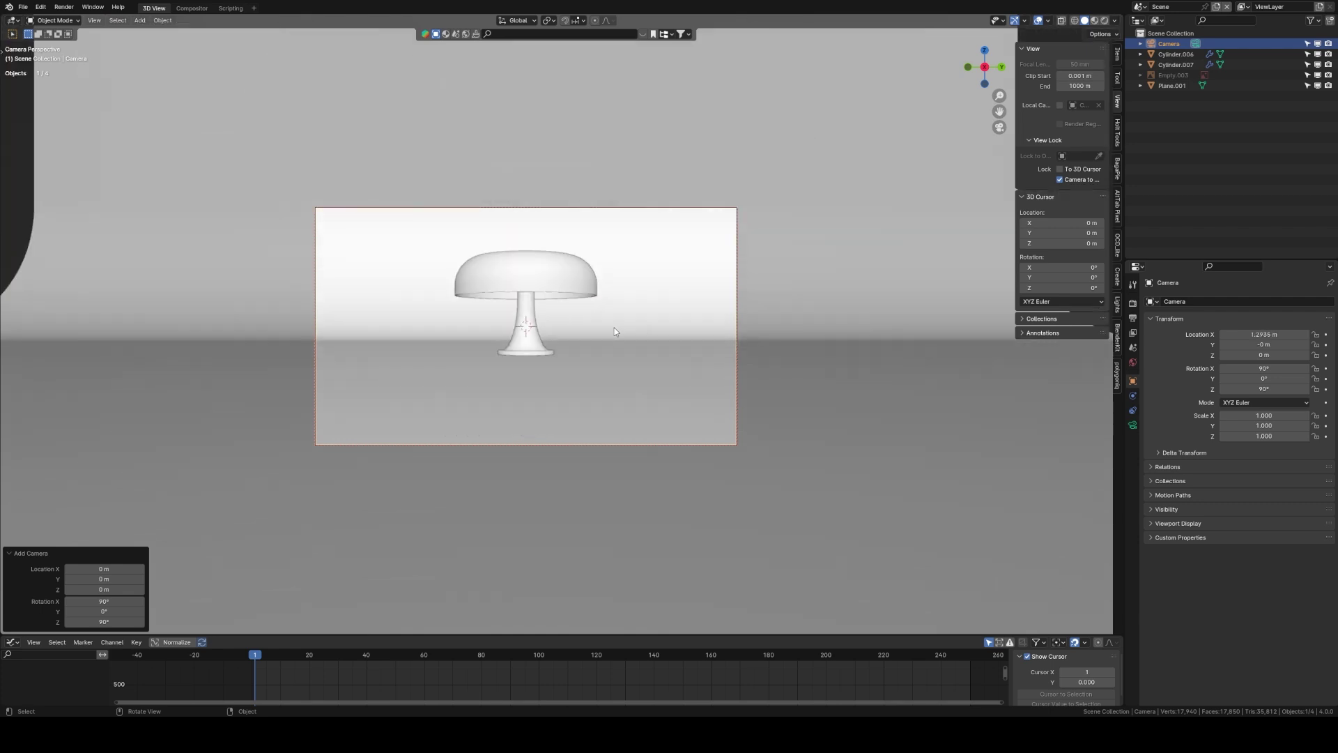
scroll(614, 328, up, 1)
shift+middle_drag(624, 325, 714, 346)
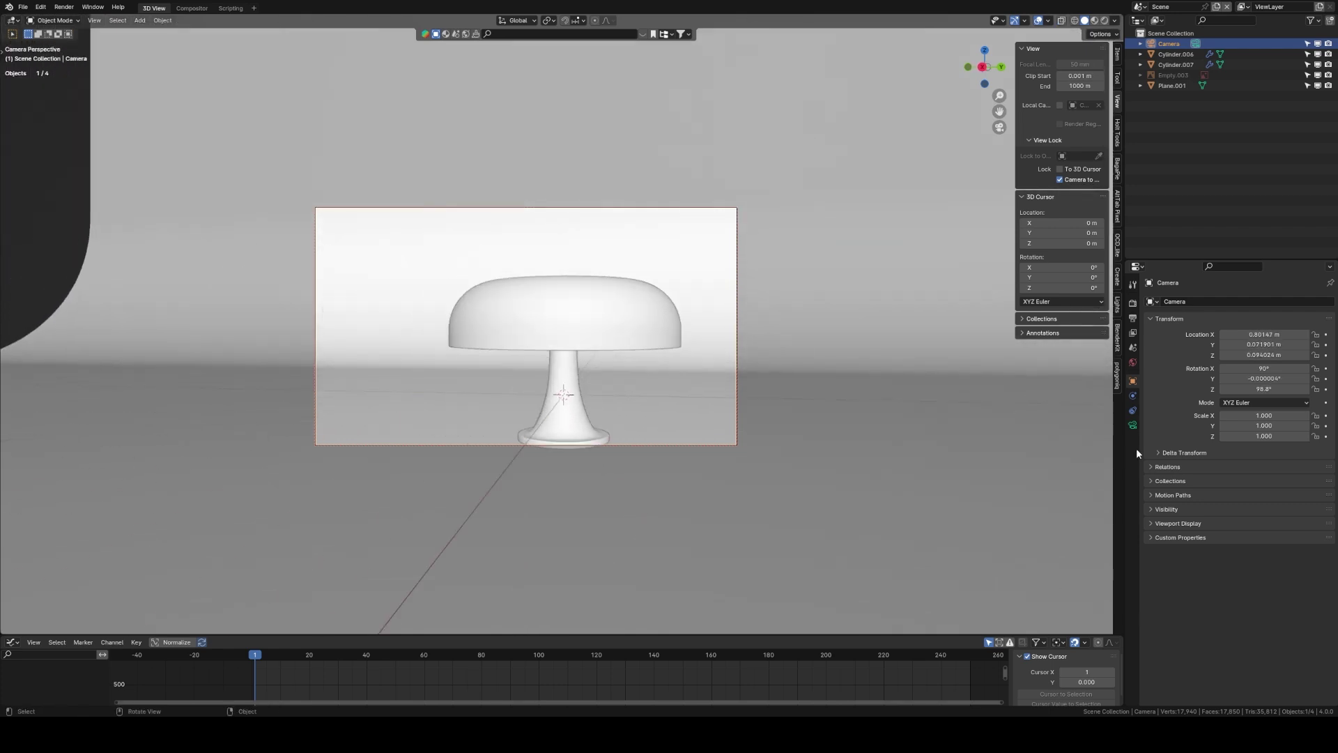
Step: Change the camera's lens type from Perspective to Orthographic
click(1132, 425)
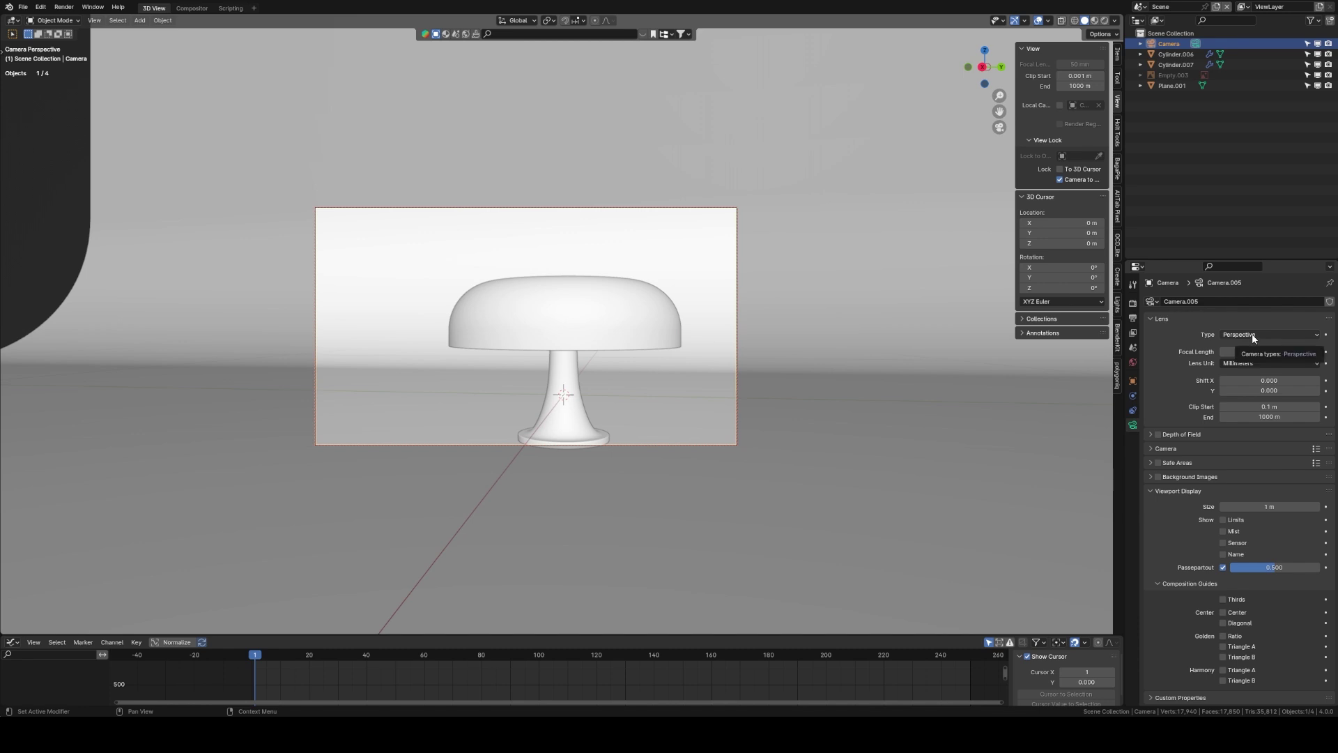
click(1252, 334)
click(1249, 357)
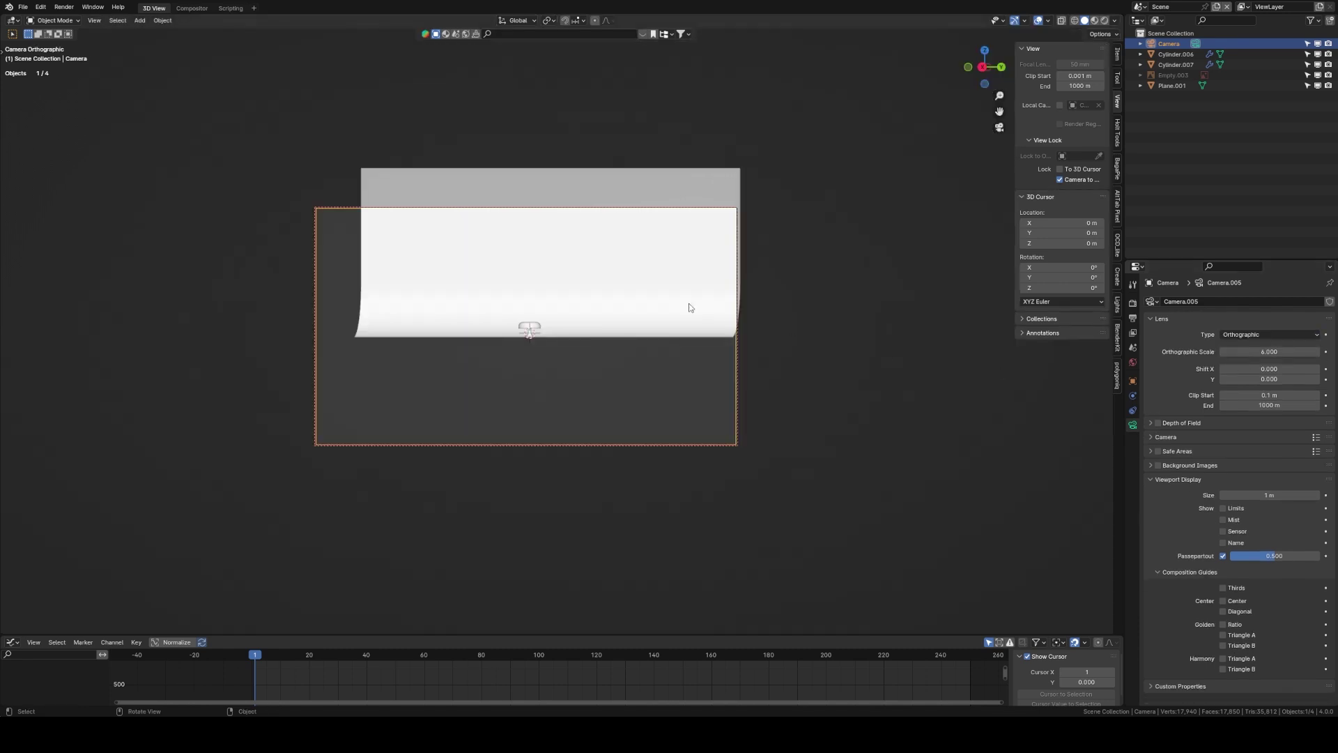
Step: Orbit the camera to look down on the lamp from an angle, set its orthographic scale to 0.650 and center the lamp
scroll(689, 307, up, 4)
scroll(700, 358, down, 2)
drag(1270, 352, 1225, 352)
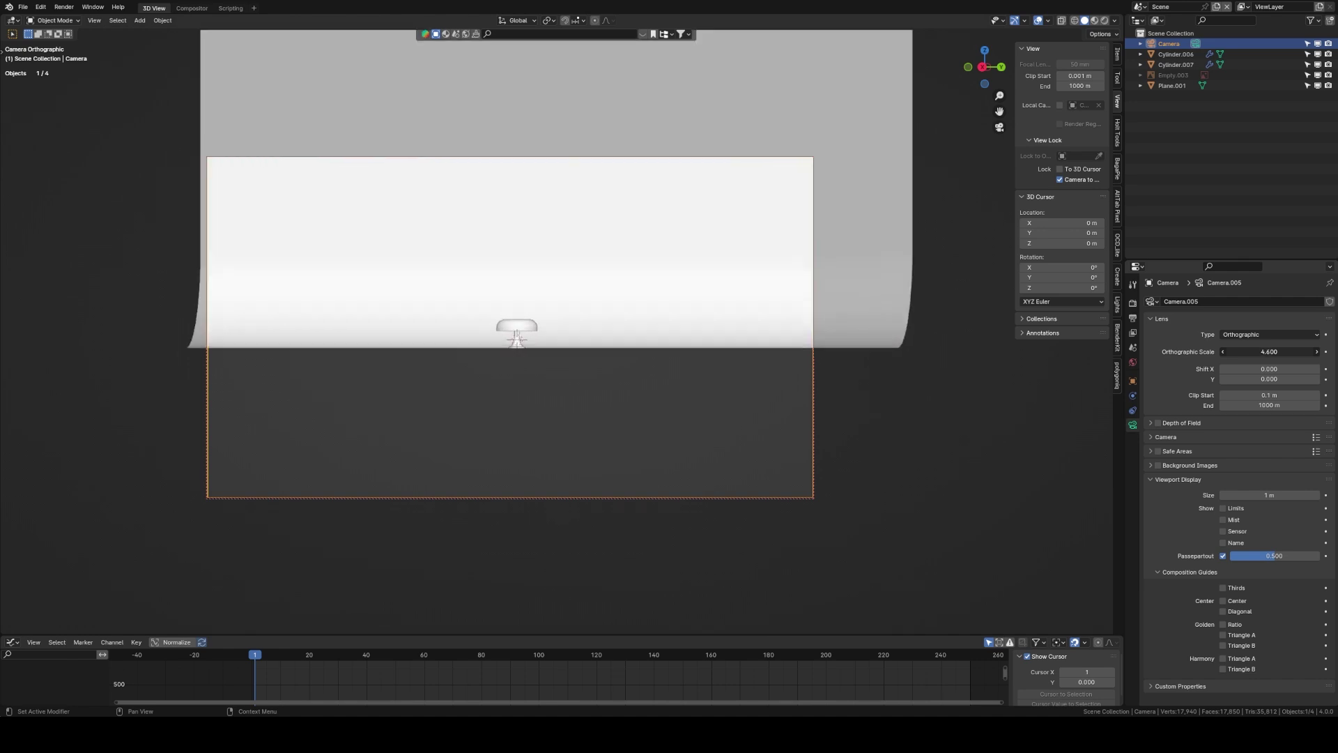
middle_drag(801, 341, 636, 275)
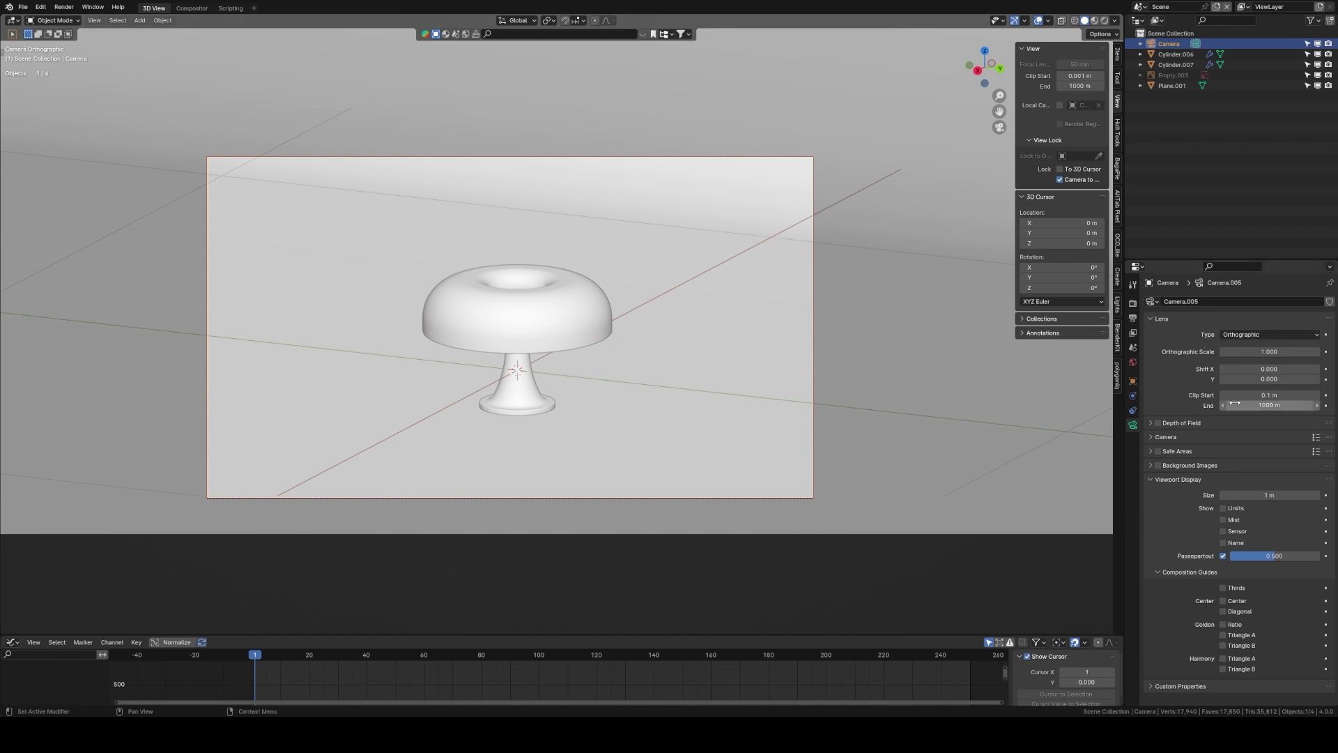
drag(1262, 352, 1160, 352)
shift+middle_drag(764, 423, 738, 379)
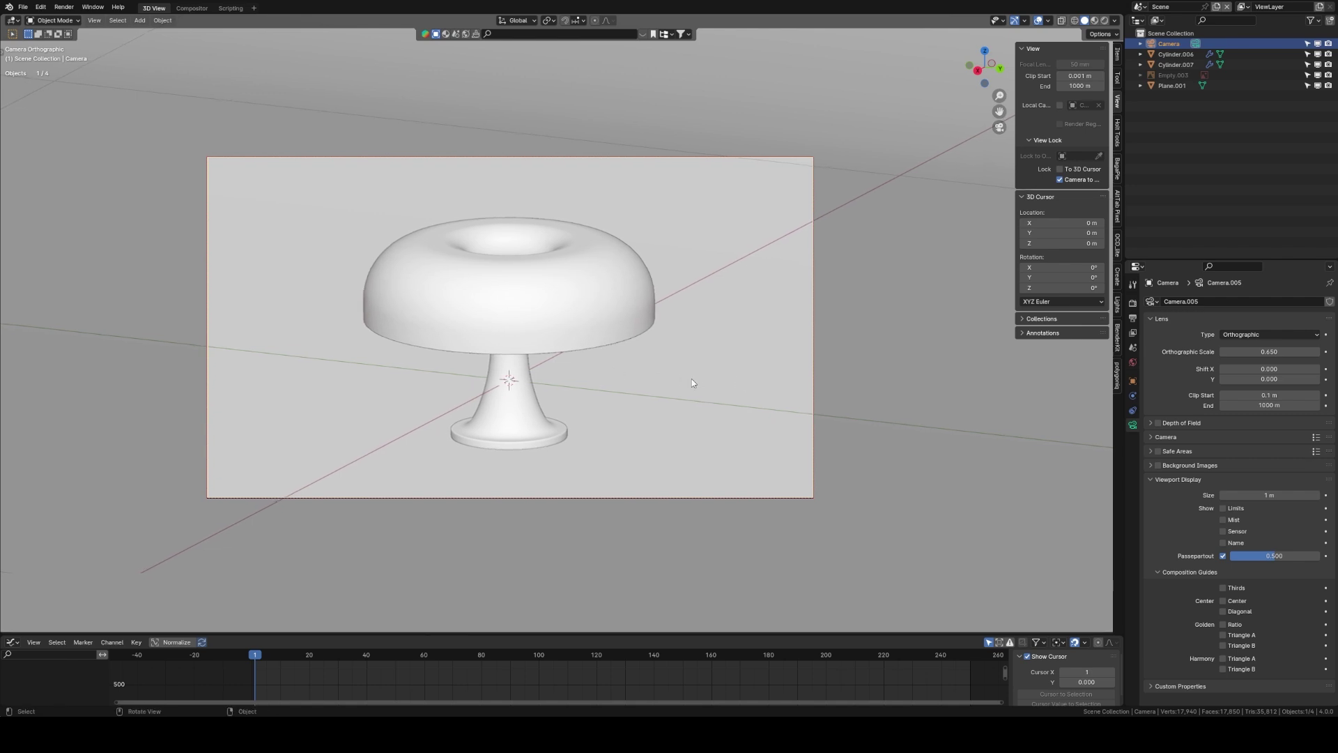
Step: Unlock the camera from the view and save the file, then hide the sidebar
click(1074, 183)
key(ctrl+s)
key(n)
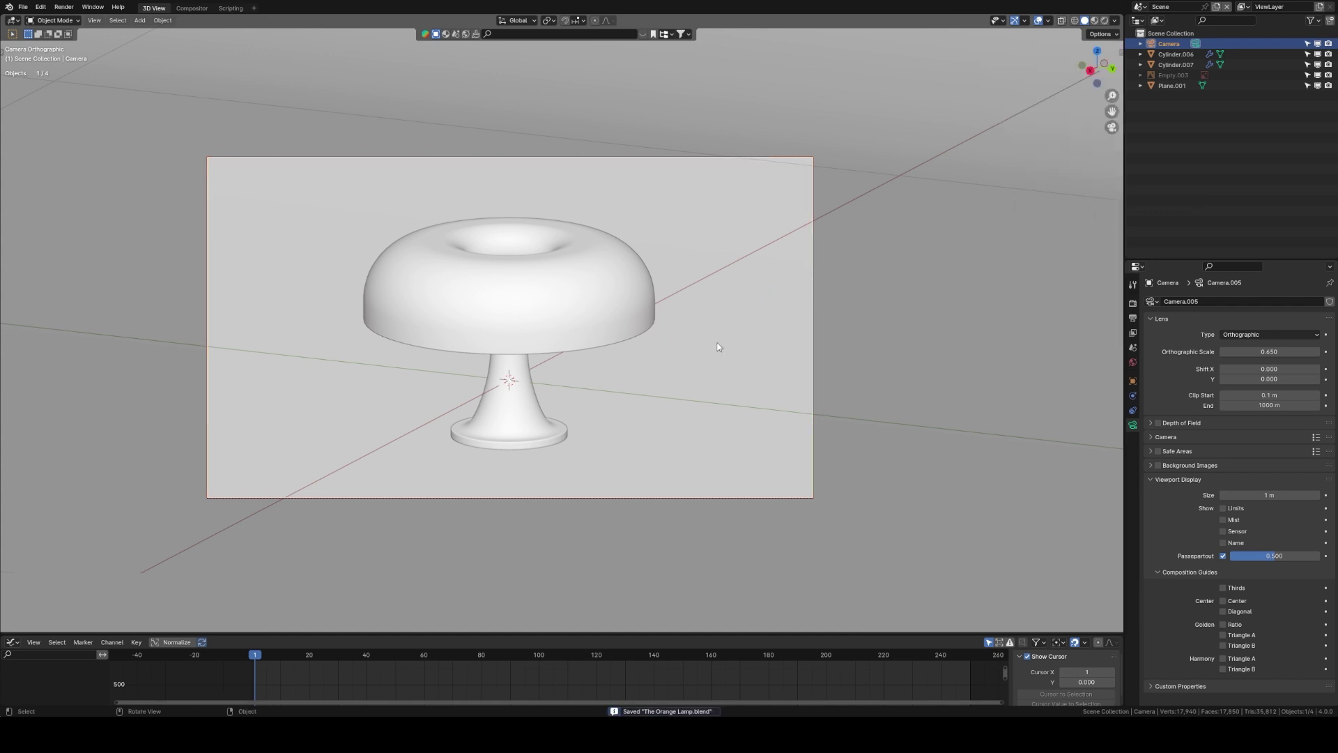
Step: Set the render engine to Cycles with GPU Compute as the device and save the file
click(1133, 303)
click(1247, 302)
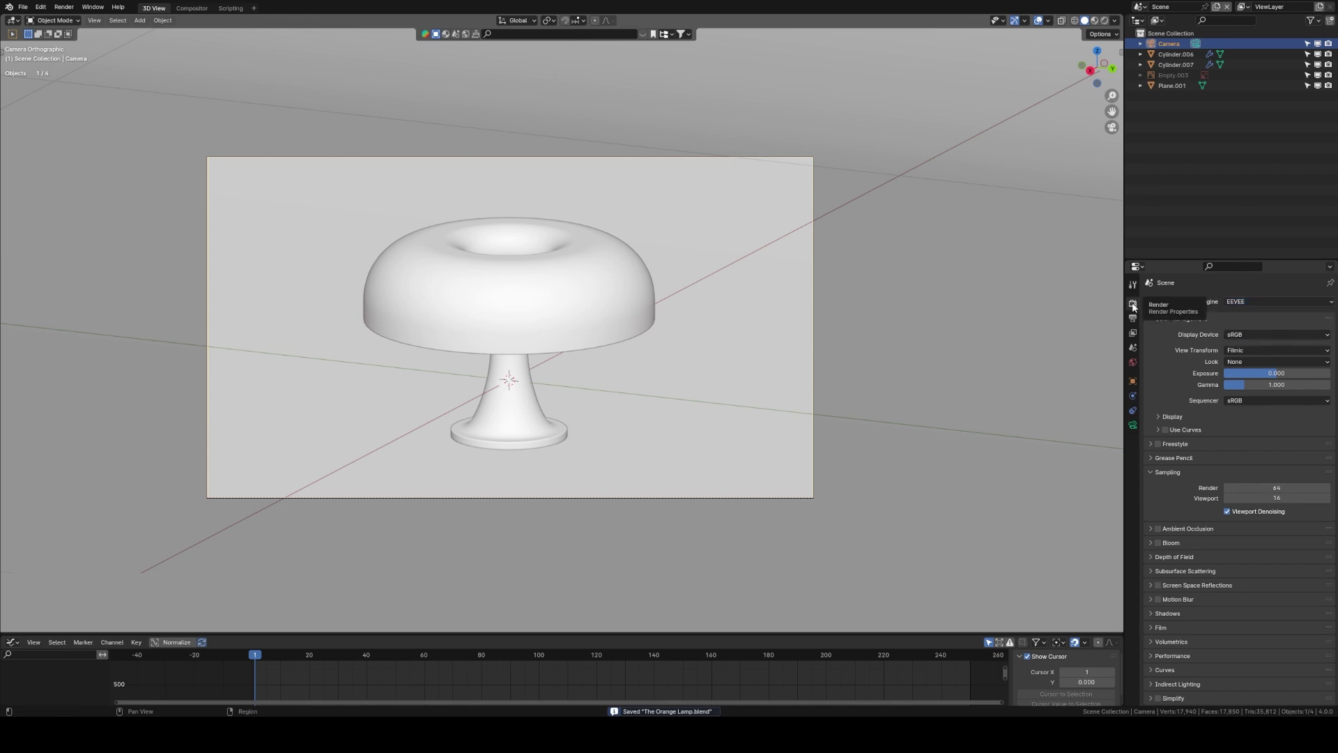
click(1248, 301)
click(1245, 339)
click(1248, 328)
click(1245, 351)
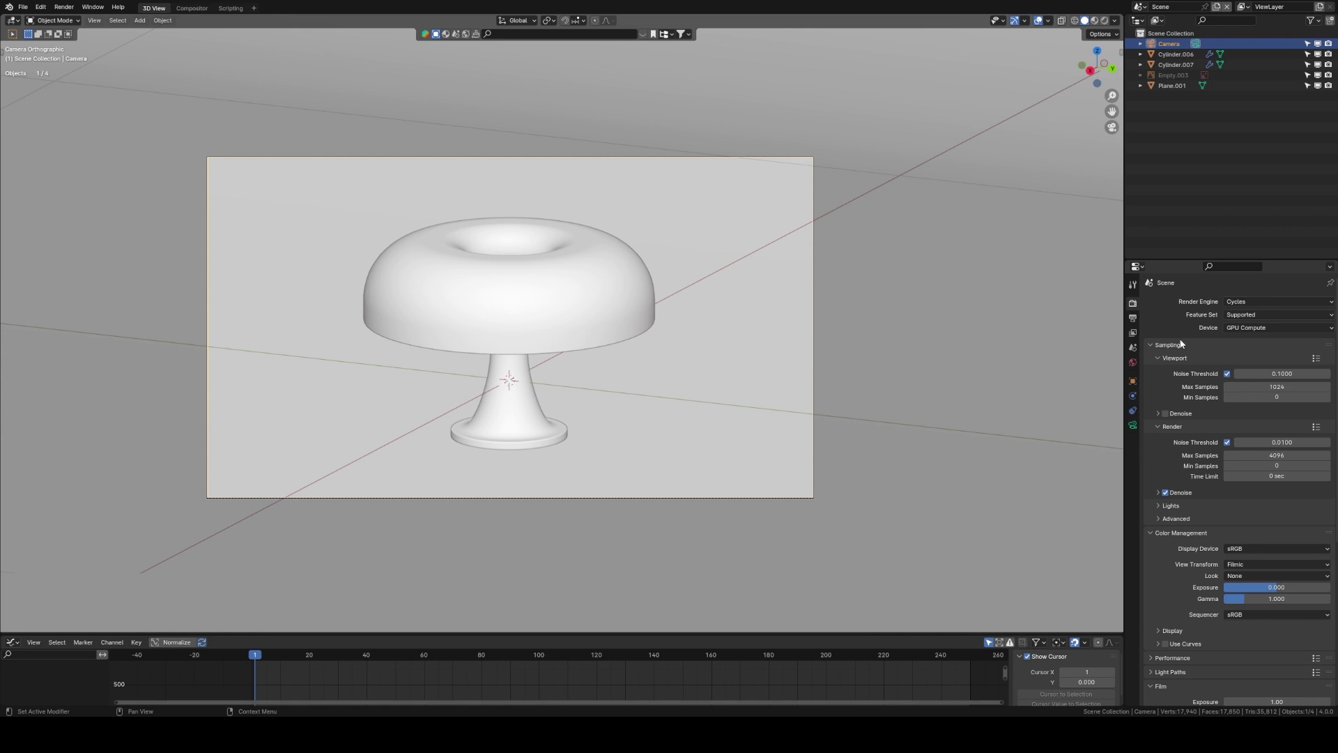
key(ctrl+s)
Step: Set the maximum render samples to 300
click(1268, 456)
text(500)
key(Return)
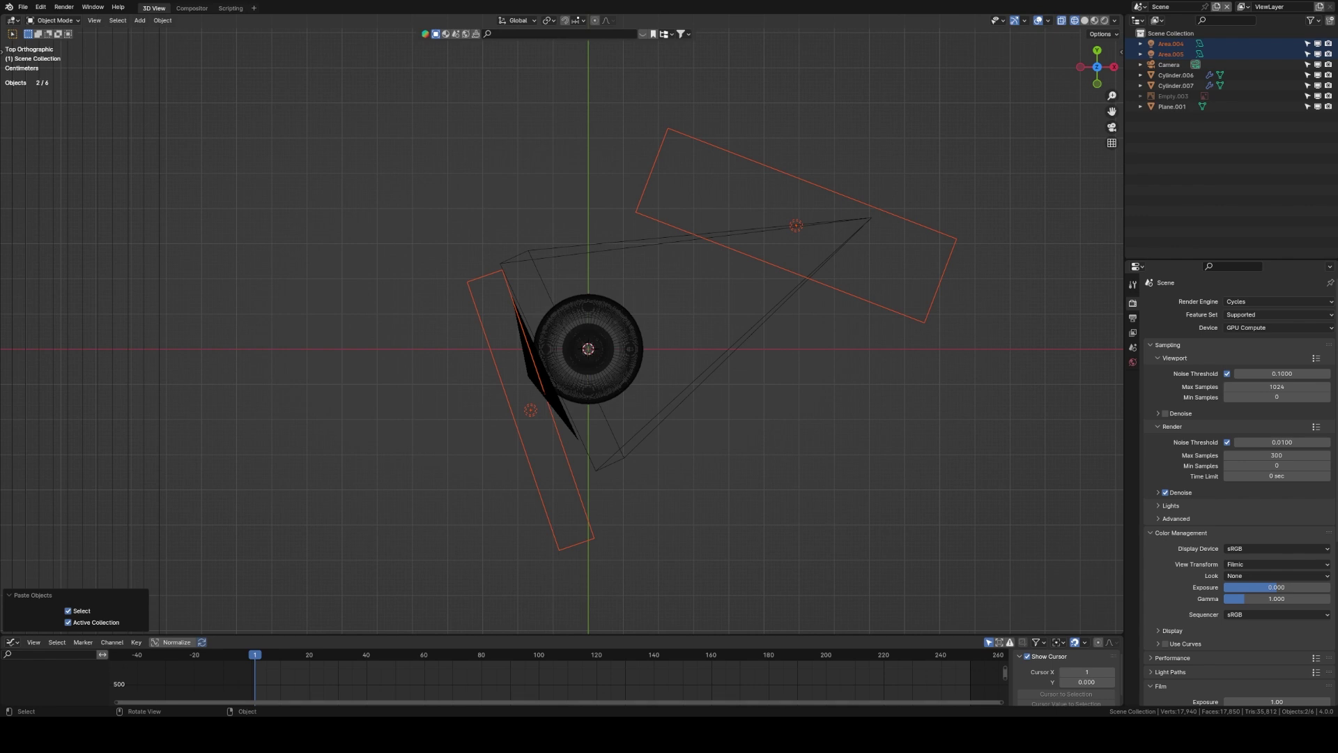
Step: Examine the power, shape, size and spread settings of the two area lights around the lamp
scroll(536, 382, down, 1)
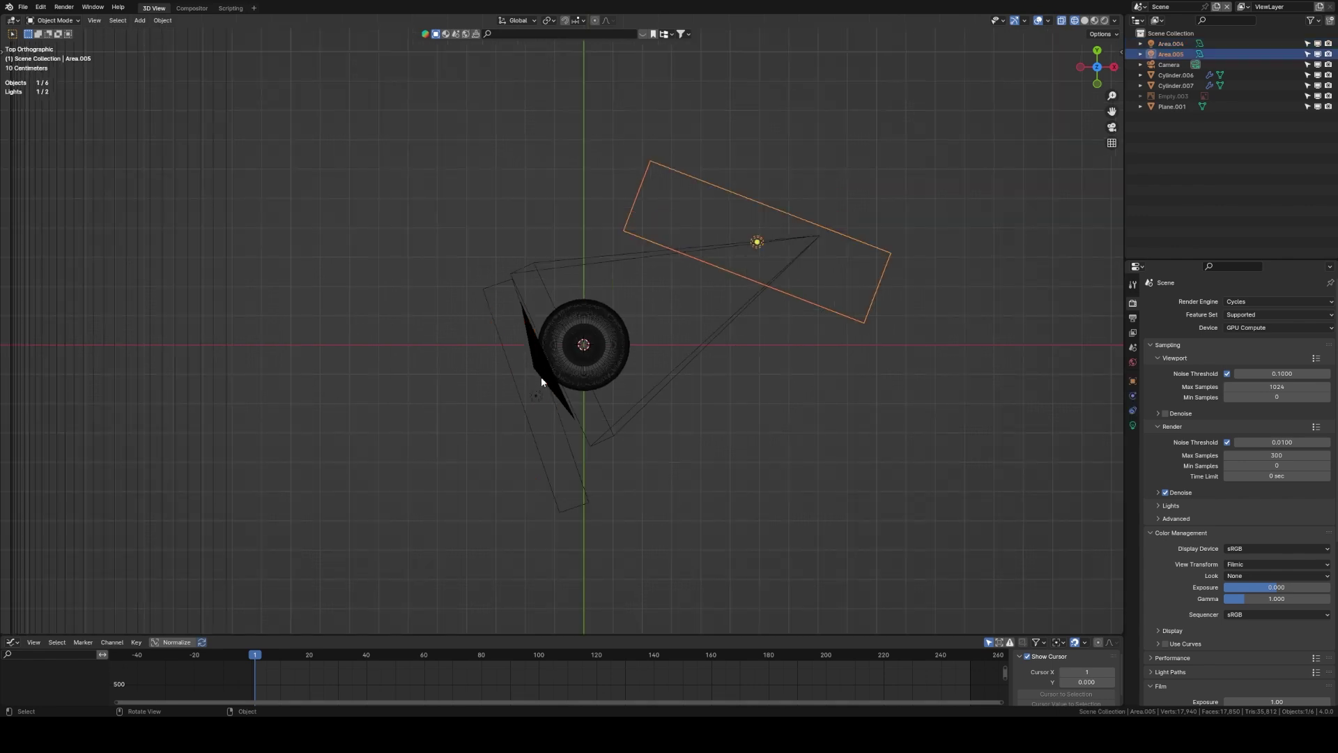
click(542, 387)
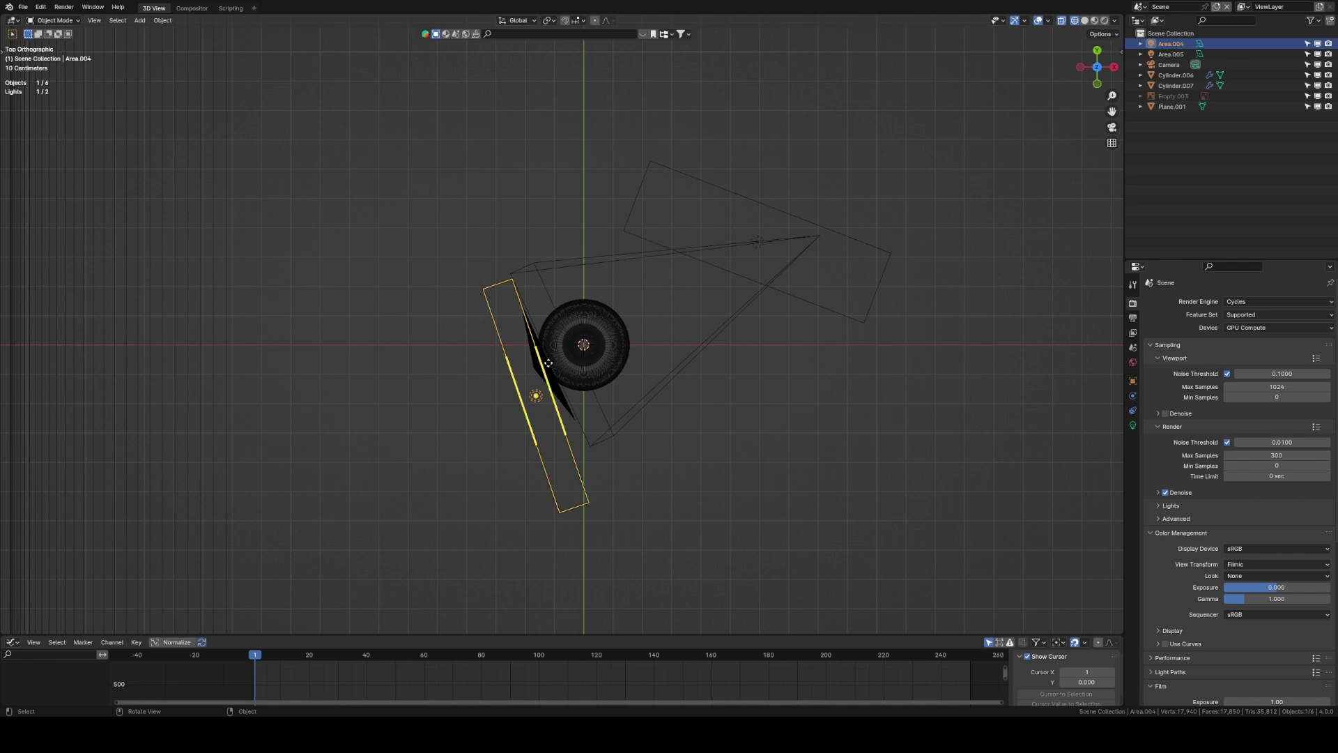
click(747, 242)
click(746, 239)
click(1133, 425)
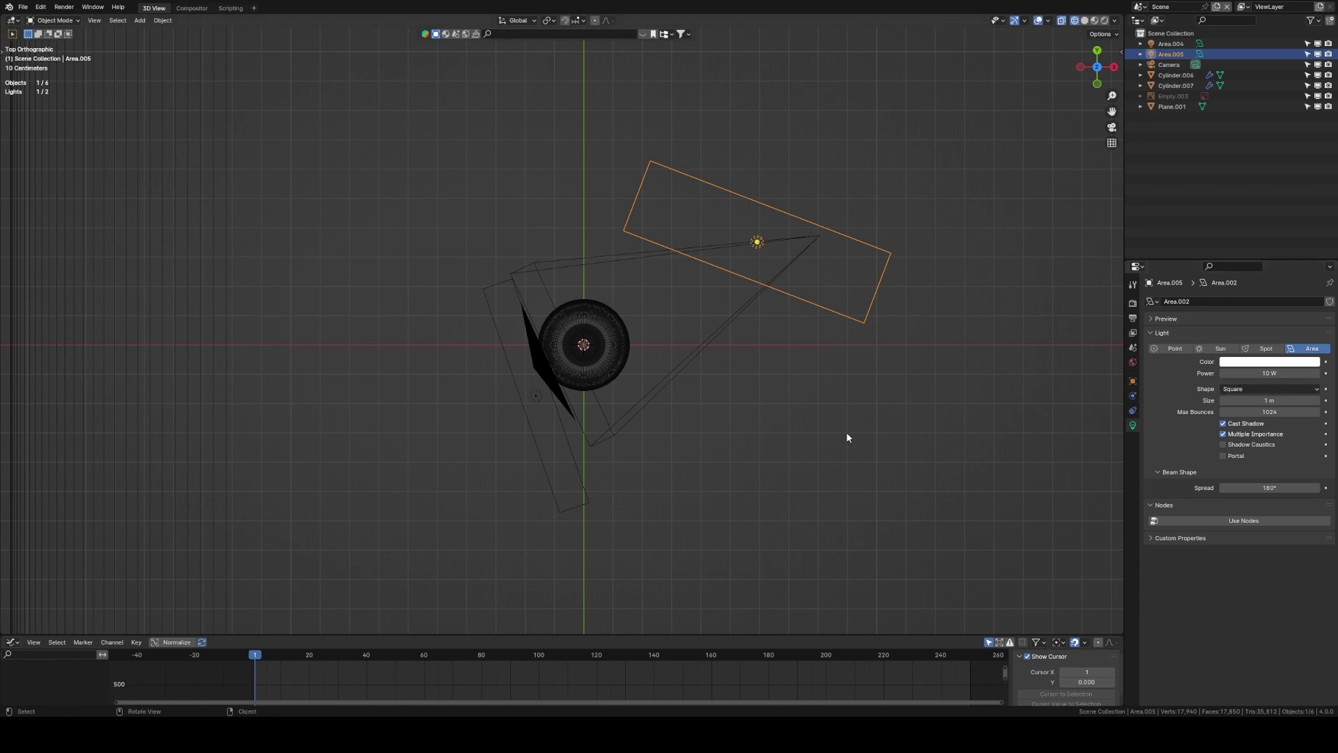
click(542, 401)
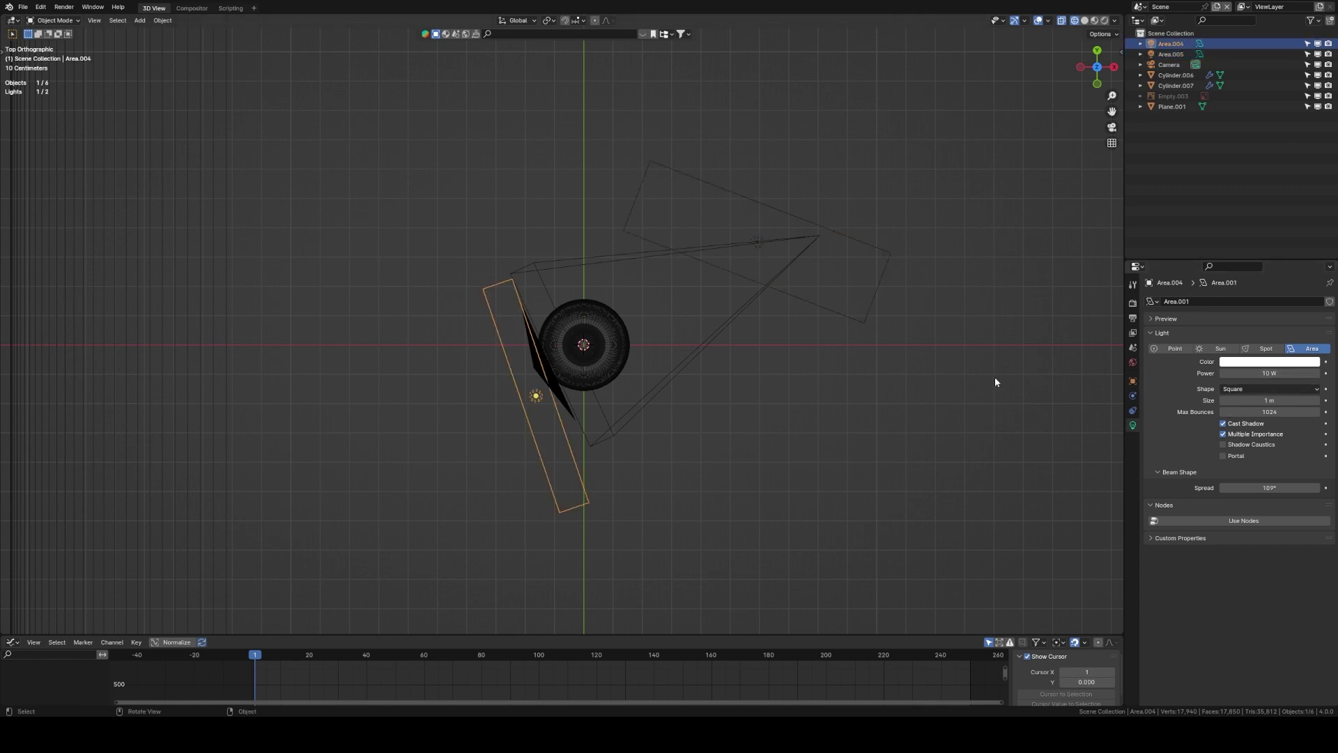
click(758, 243)
click(541, 403)
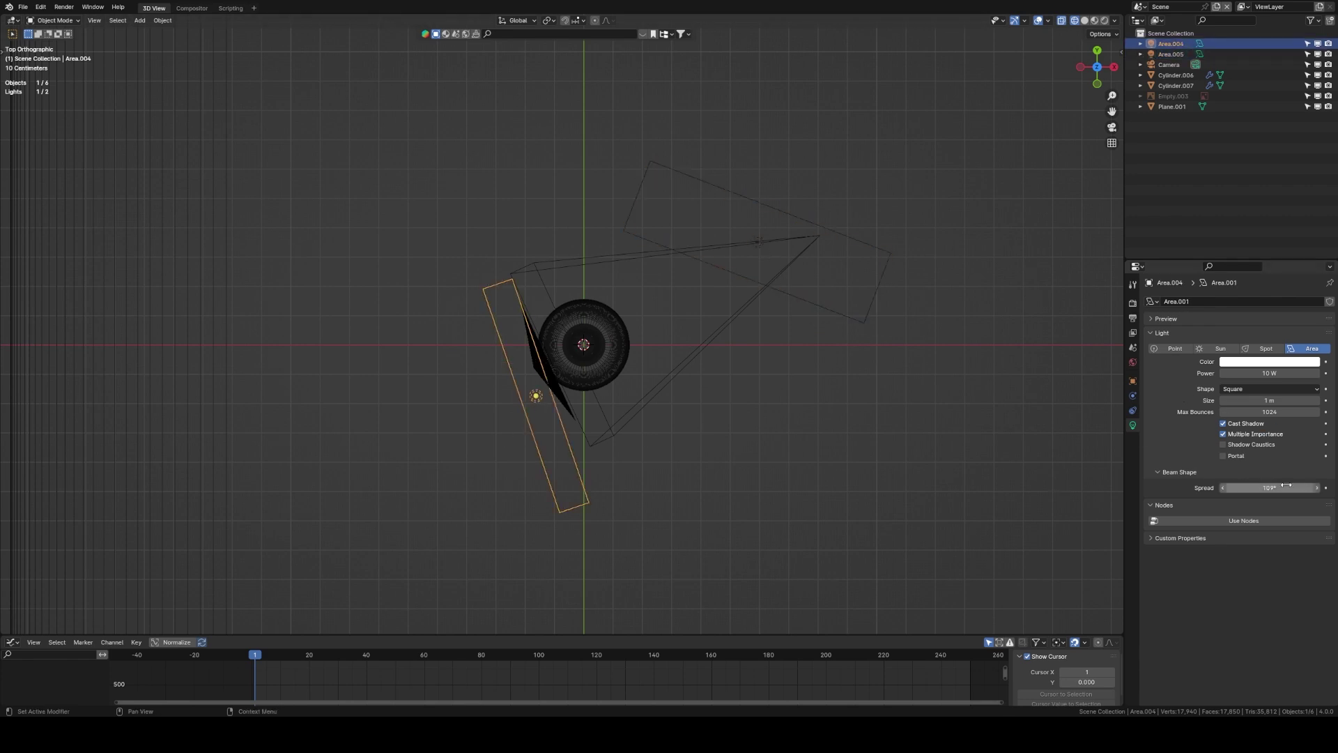
Step: Preview the lit lamp in rendered viewport shading and save the file
mouse_move(642, 348)
middle_down()
mouse_move(792, 376)
mouse_move(714, 301)
mouse_move(732, 290)
mouse_move(682, 287)
mouse_move(709, 295)
middle_up()
key(shift+z)
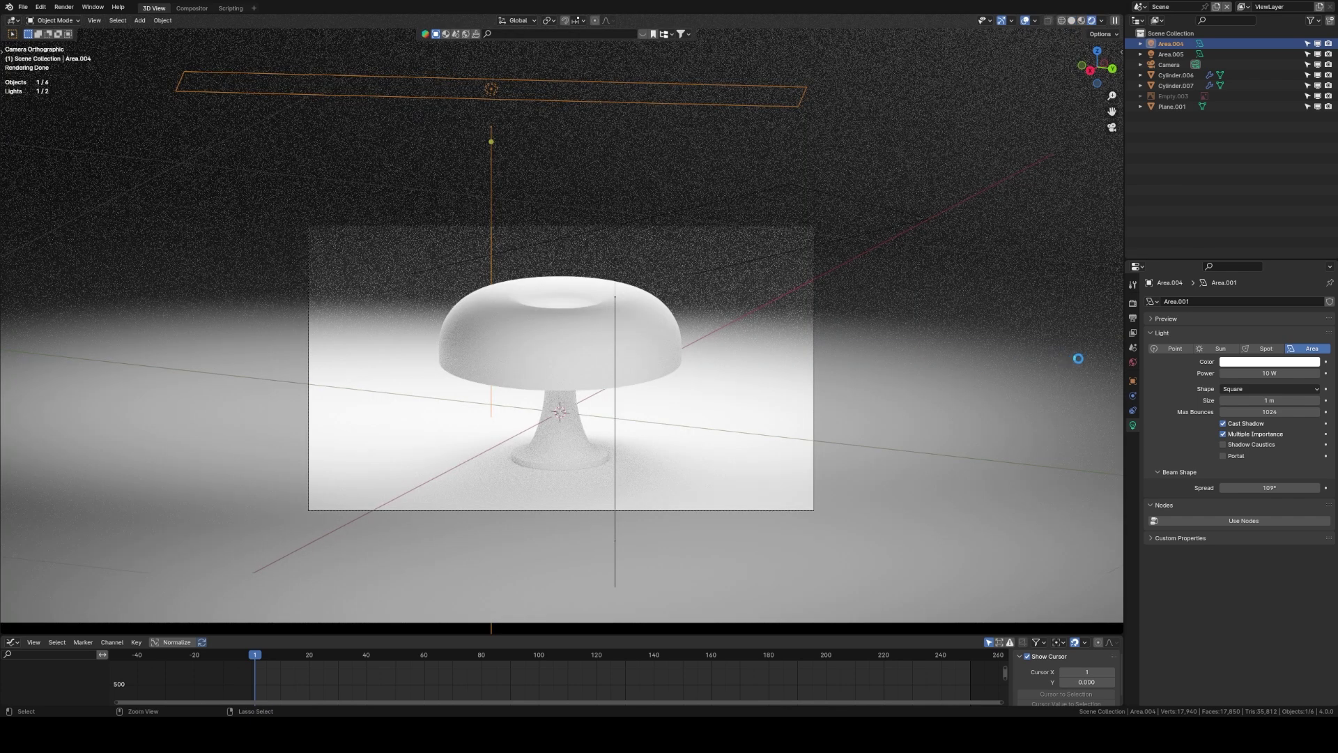
key(ctrl+s)
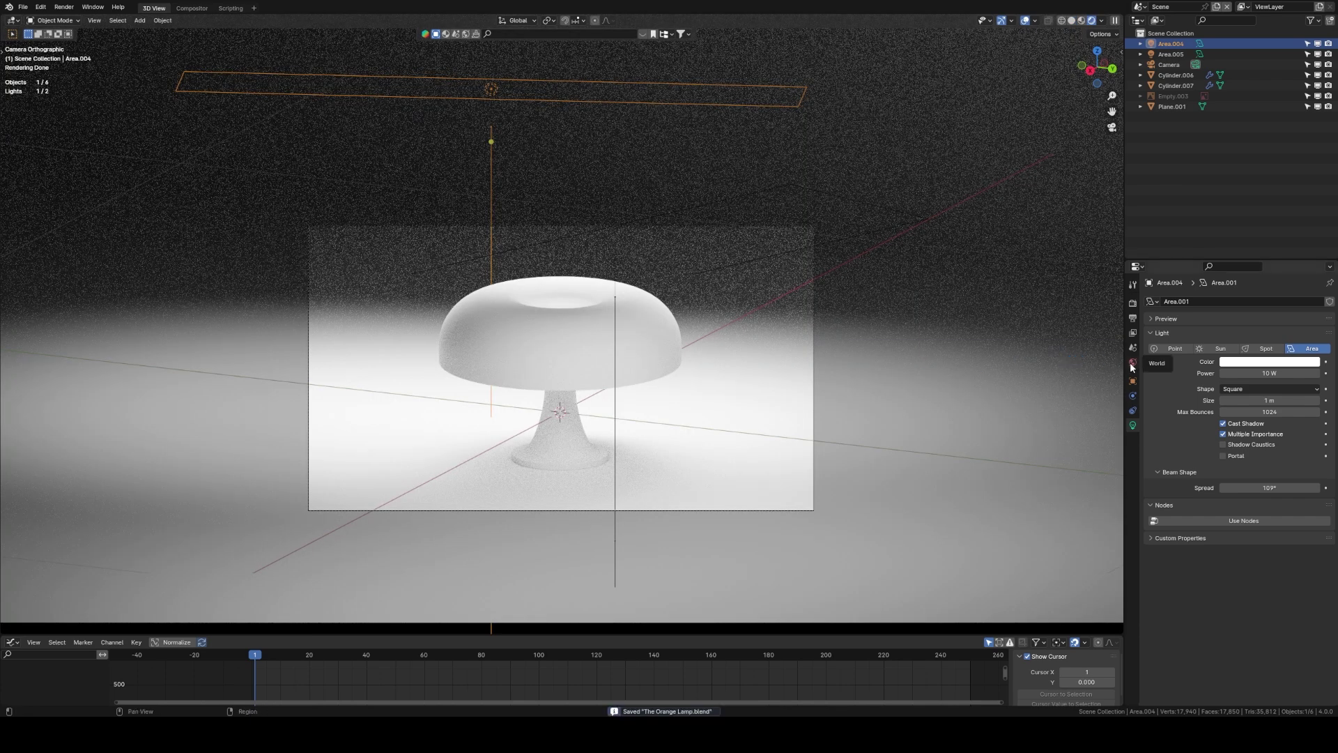
Step: Assign the existing World.001, which uses the photo_studio_loft_hall_4k.exr environment image, to the scene
click(1133, 362)
click(1152, 301)
click(1169, 326)
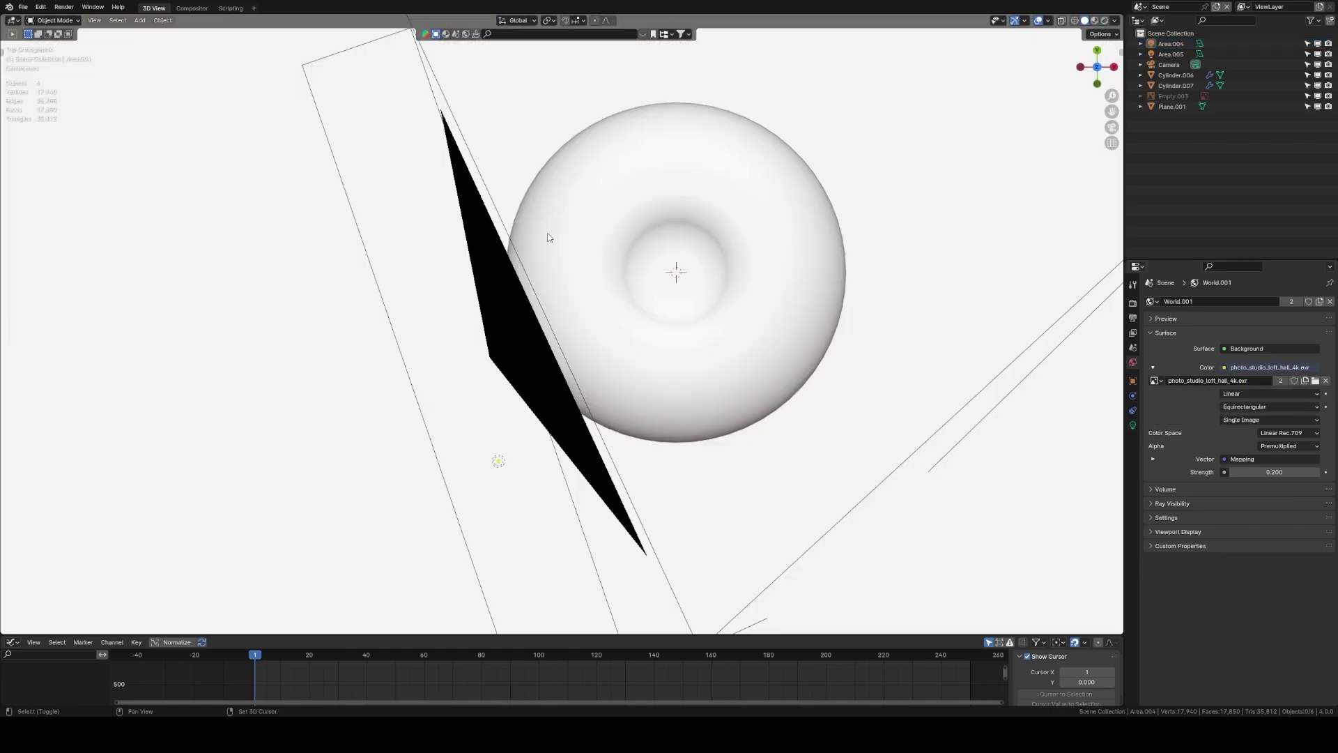
Step: Add a path curve at the world origin and scale it down to about 0.112
key(shift+a)
click(548, 234)
text(path)
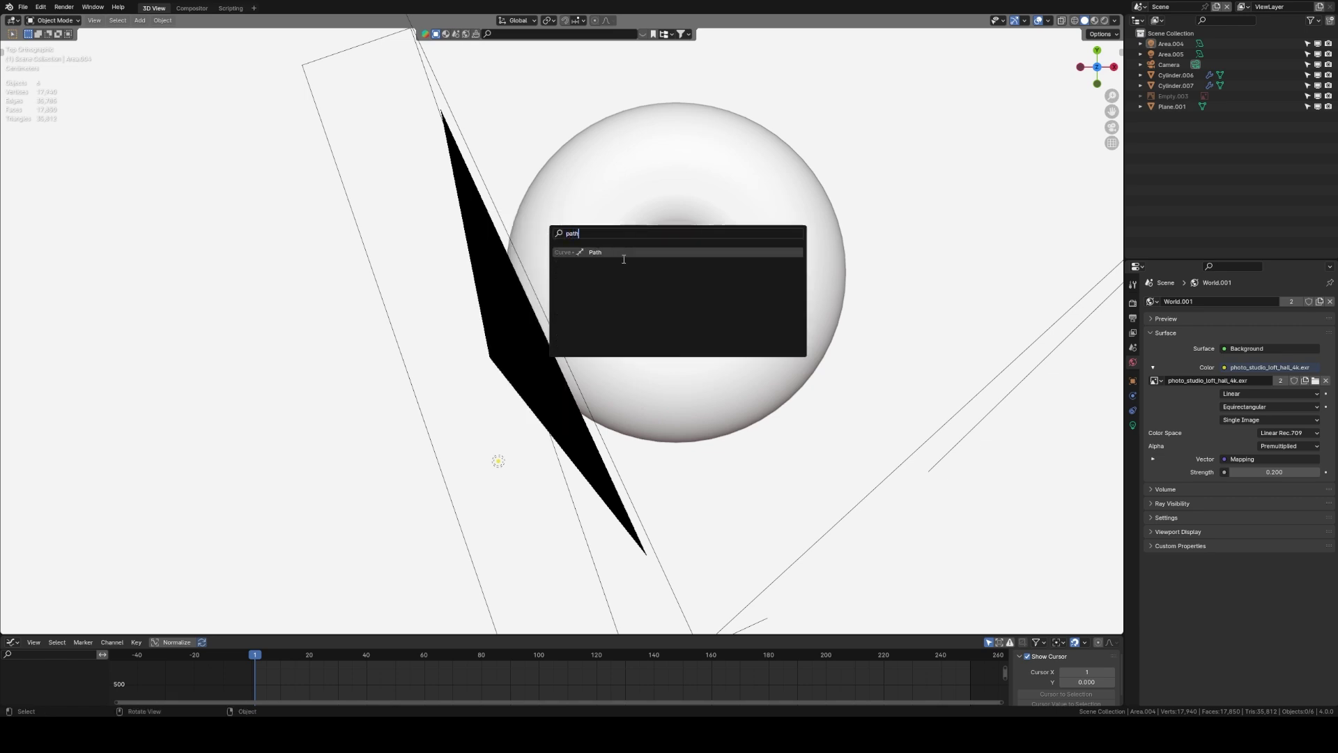
click(624, 260)
scroll(788, 334, down, 10)
key(s)
click(612, 342)
scroll(611, 339, up, 8)
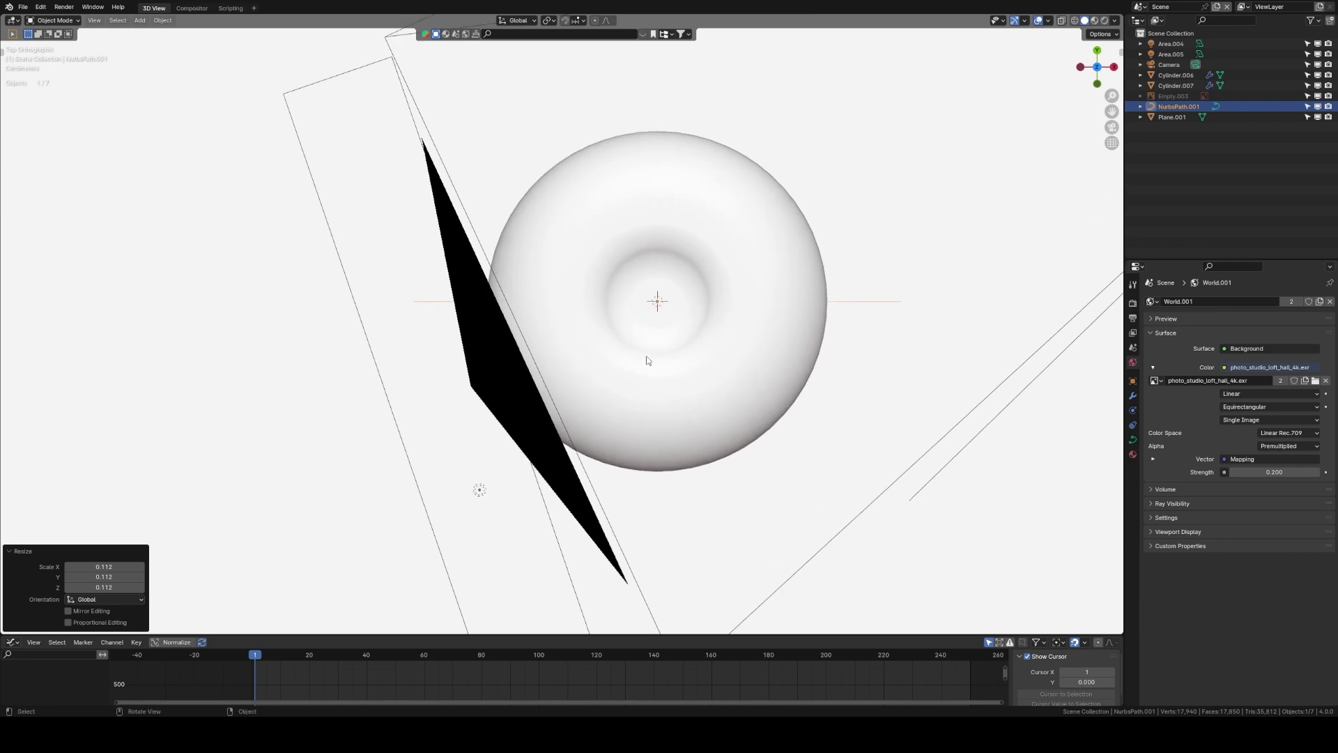
Step: Move all points of the path curve in edit mode so its end sits at the lamp's base
key(Tab)
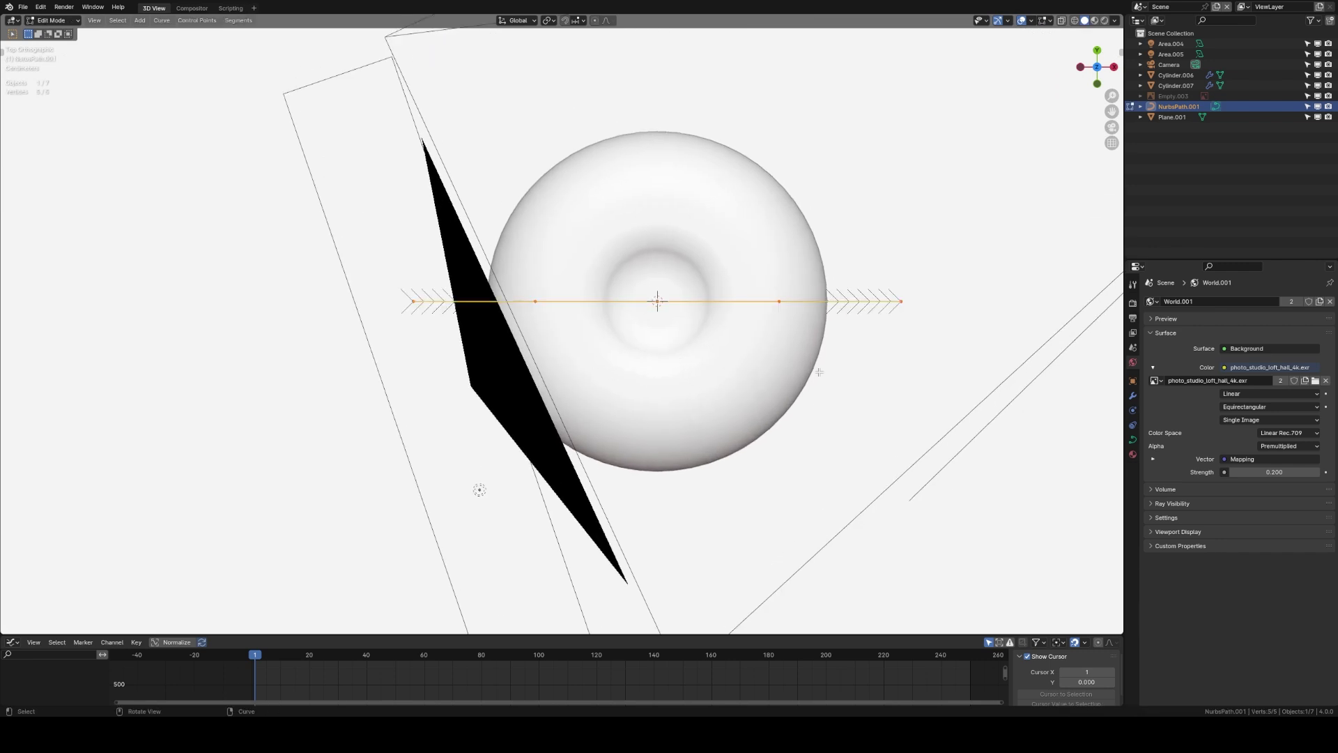
key(g)
click(844, 372)
key(g)
click(496, 378)
key(shift+z)
scroll(558, 371, up, 5)
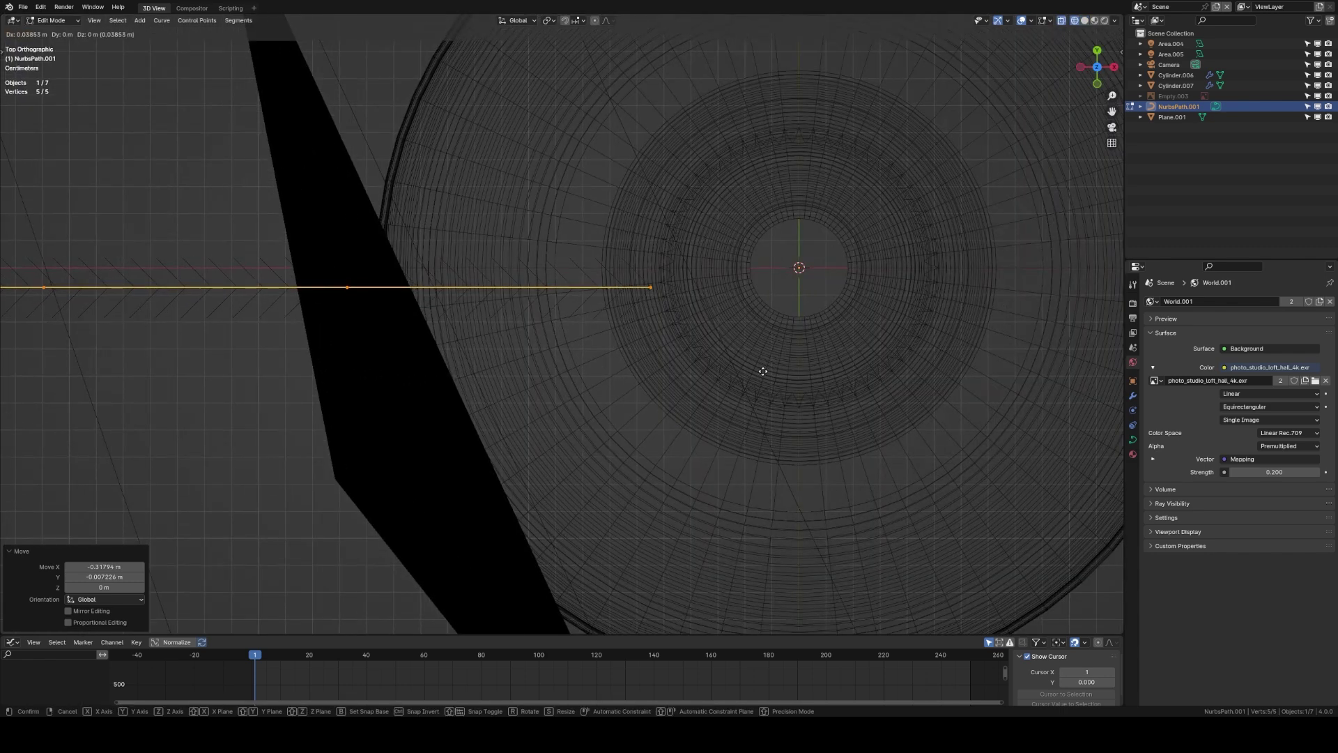
middle_drag(755, 370, 738, 307)
key(z)
click(702, 529)
Step: Bend the path into a wave in top view by offsetting two of its outer control points to opposite sides
middle_drag(702, 529, 505, 502)
click(504, 502)
key(KP_7)
shift+middle_drag(535, 266, 727, 252)
scroll(567, 303, down, 3)
scroll(649, 342, down, 2)
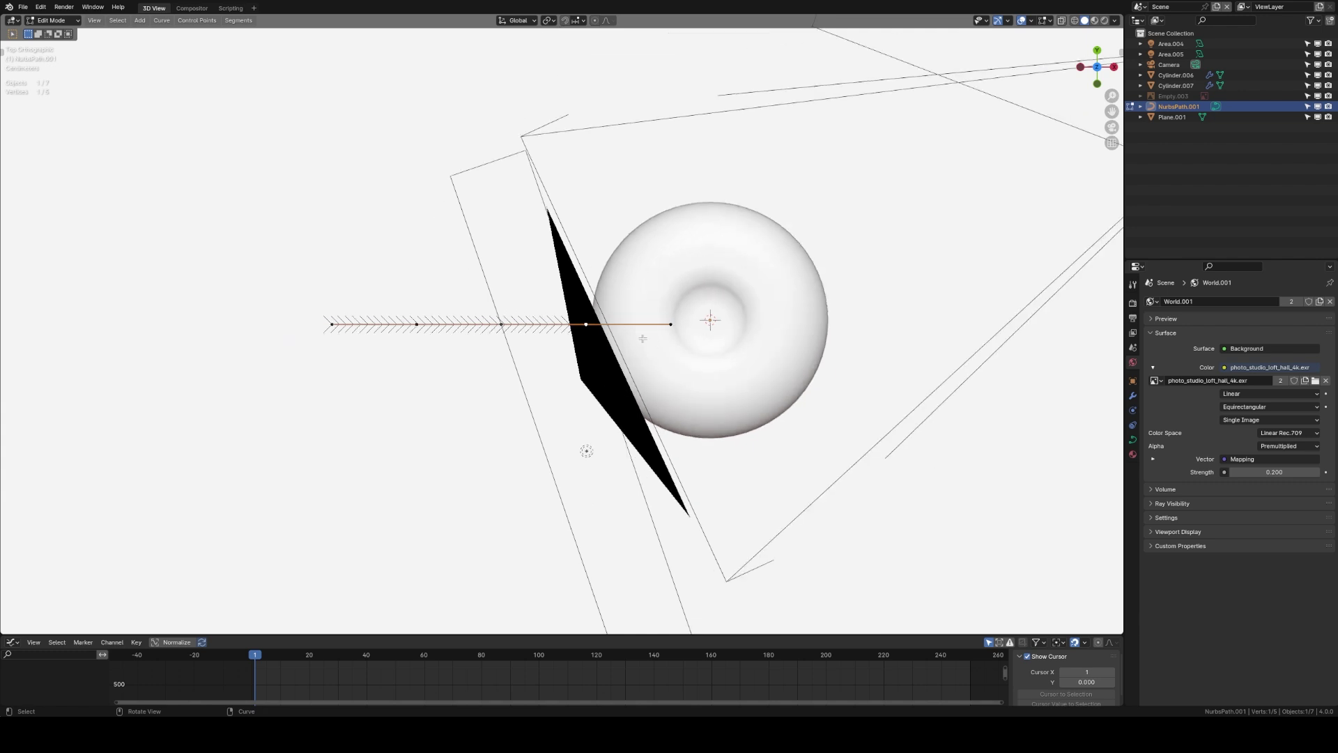
key(g)
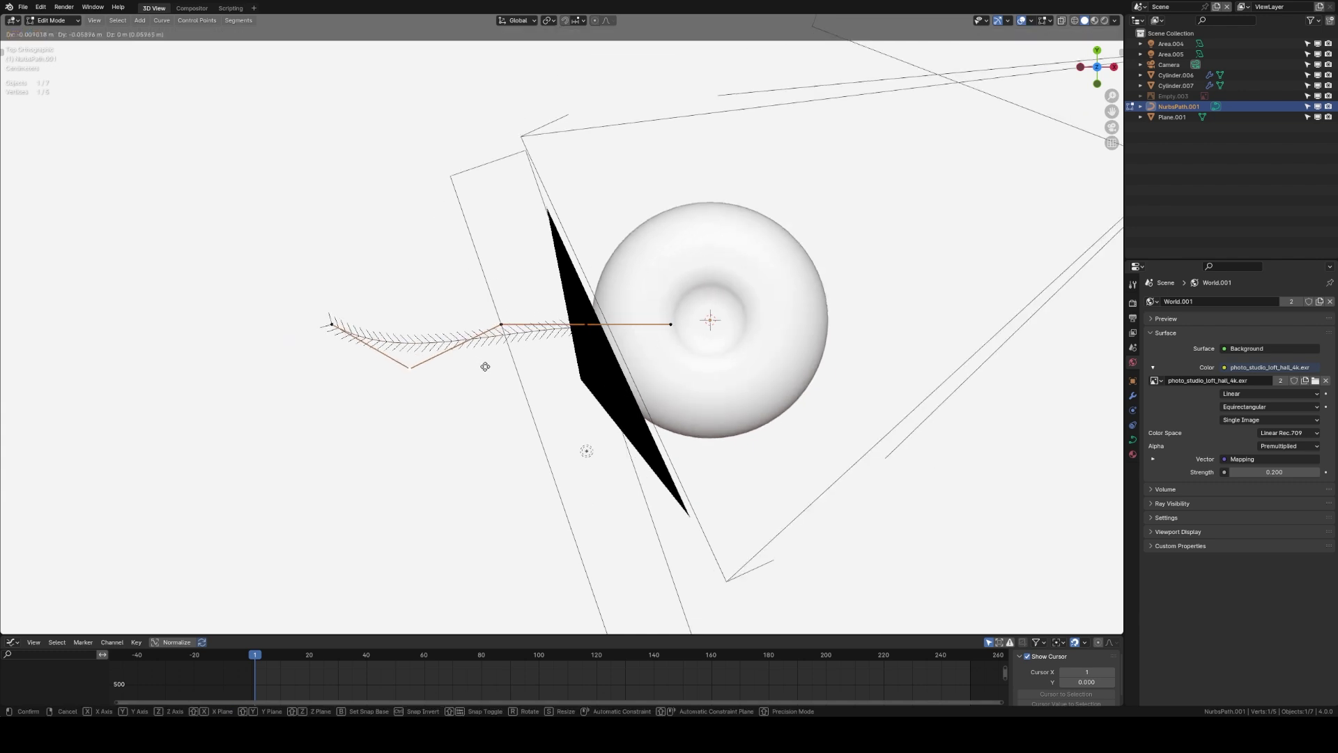
click(467, 421)
key(g)
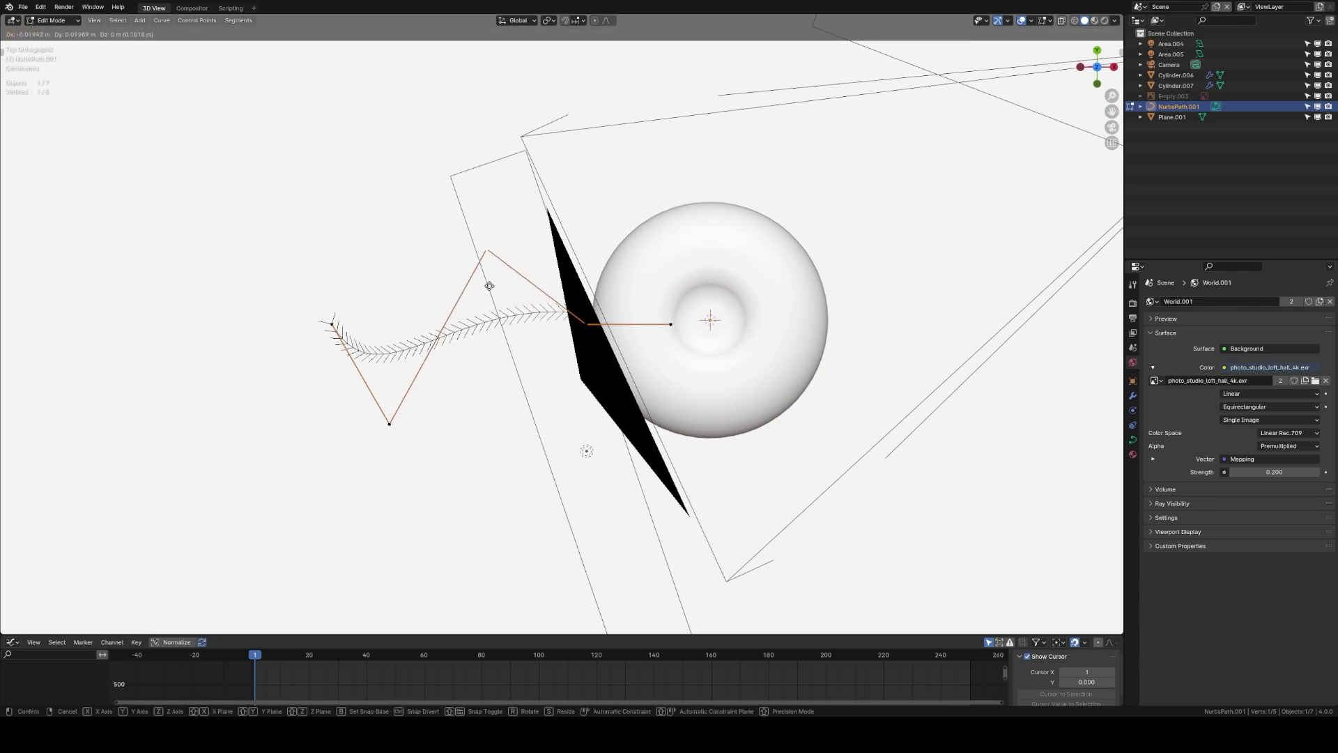
click(488, 275)
shift+middle_drag(488, 275, 568, 312)
scroll(523, 320, down, 4)
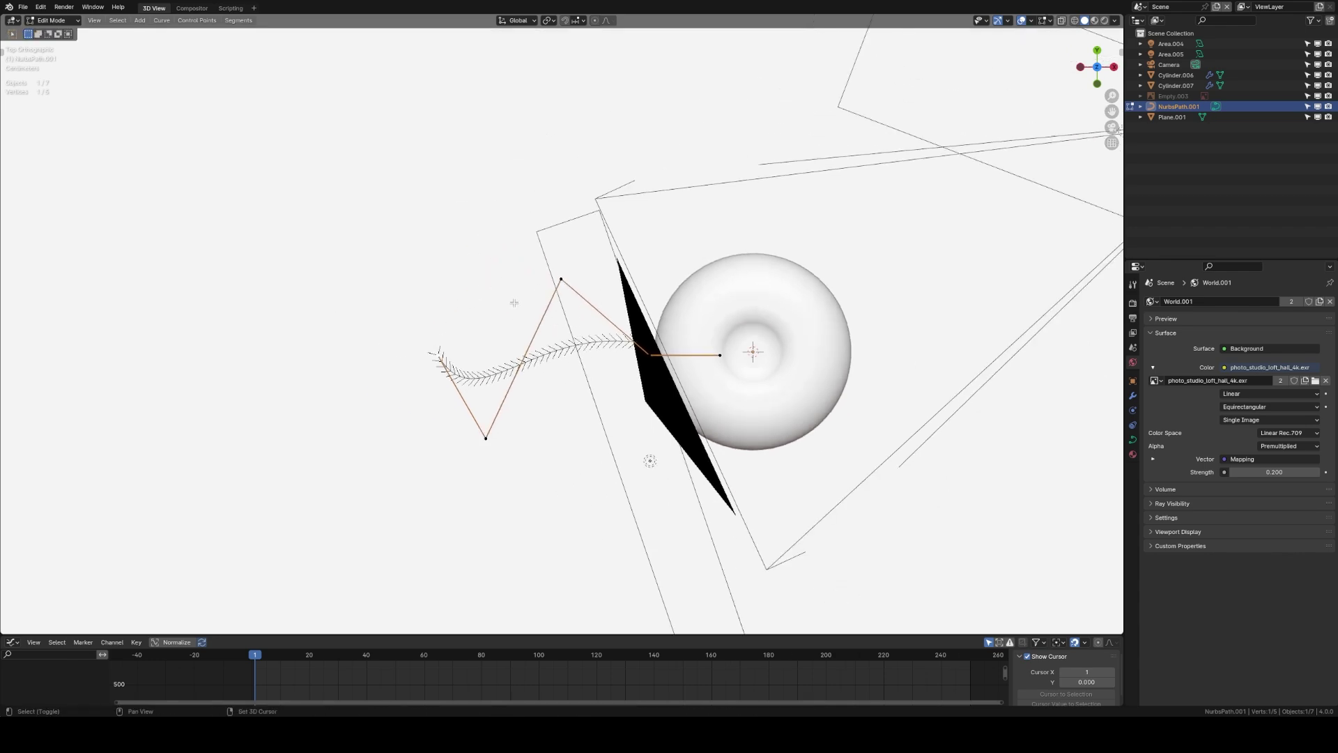
Step: Extrude the path's outer end into further control points so the cable winds away behind the lamp
key(z)
mouse_move(588, 400)
middle_down()
mouse_move(573, 368)
mouse_move(598, 261)
mouse_move(631, 286)
middle_up()
key(KP_7)
key(e)
click(651, 331)
key(e)
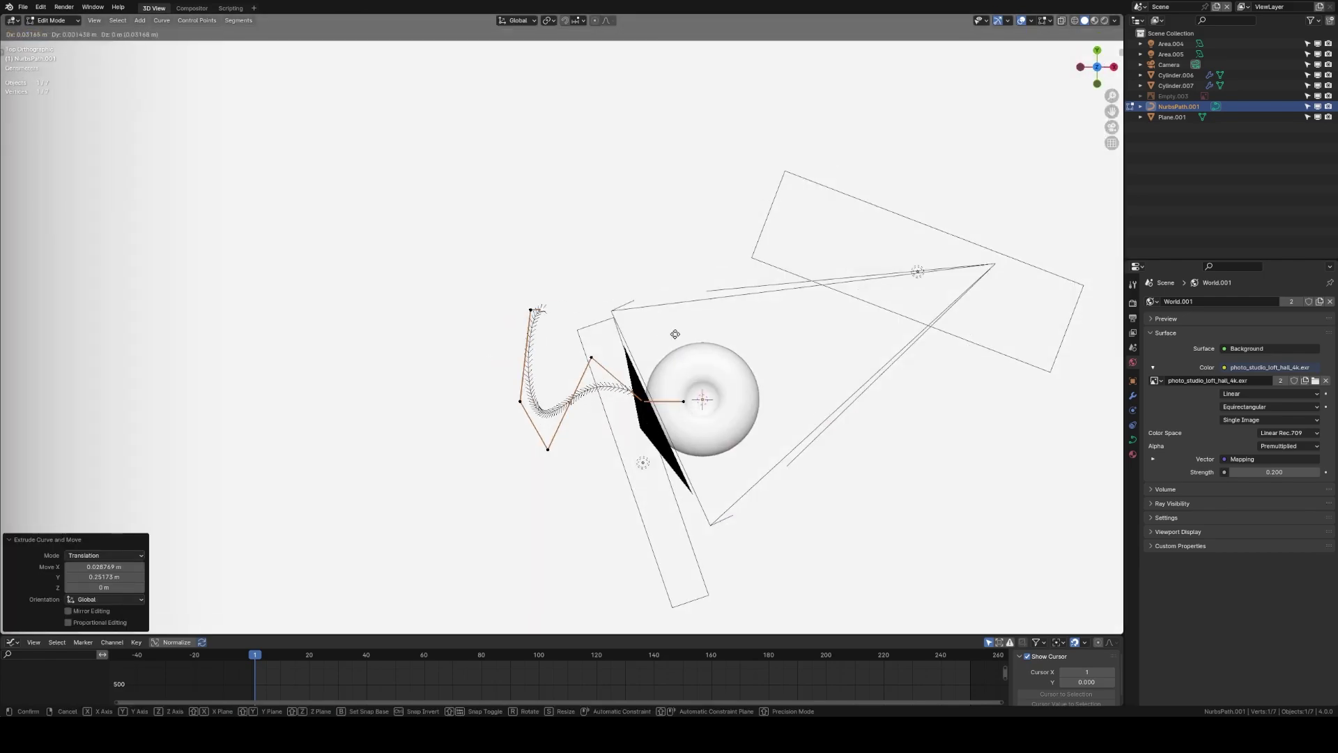
click(753, 268)
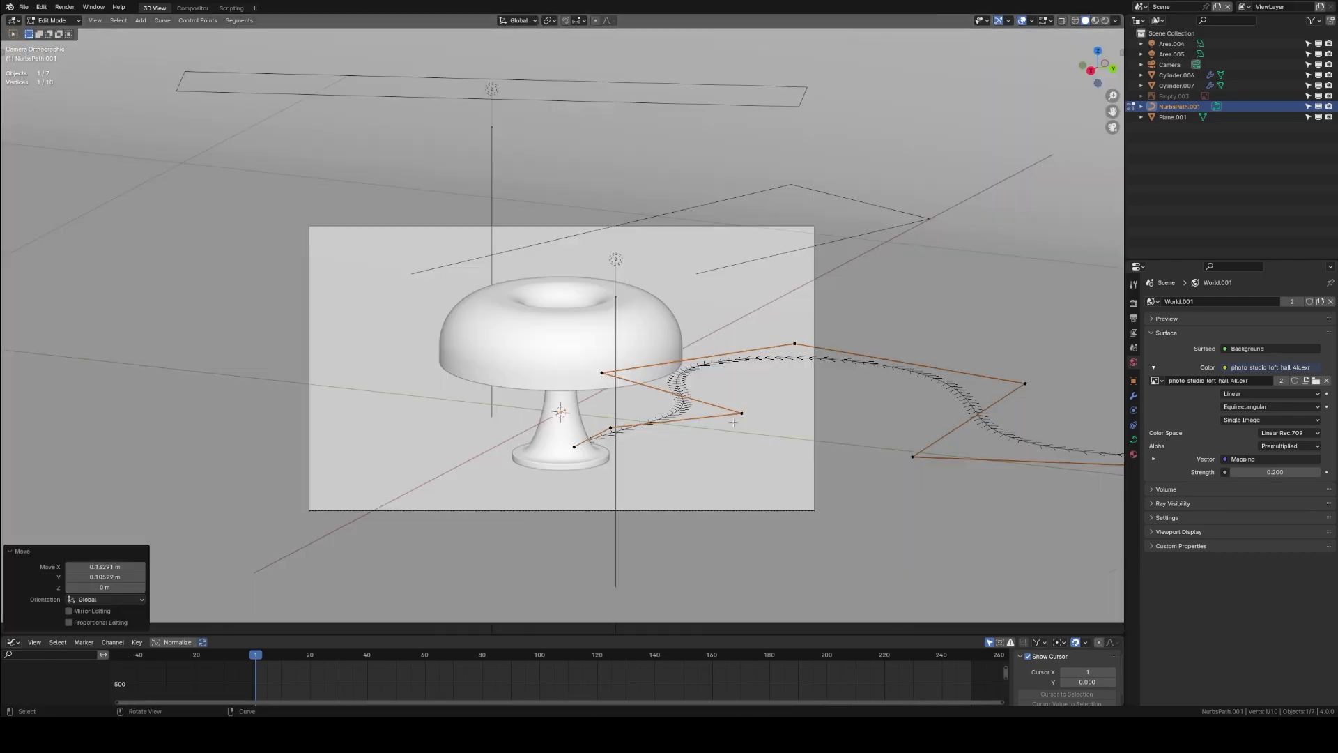
click(741, 414)
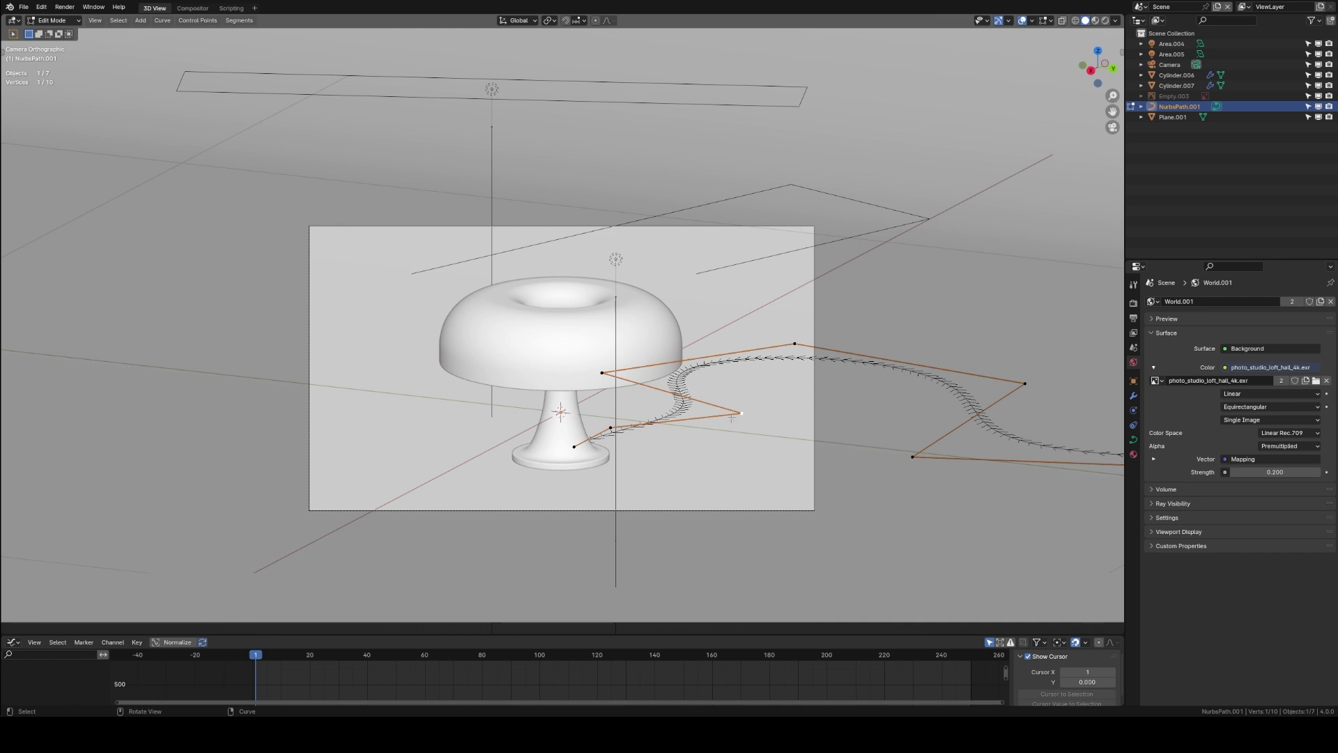
Step: Split the 3D viewport in two and frame the camera view of the lamp without overlays in the new area
drag(2, 17, 427, 126)
scroll(315, 291, up, 3)
key(alt+shift+z)
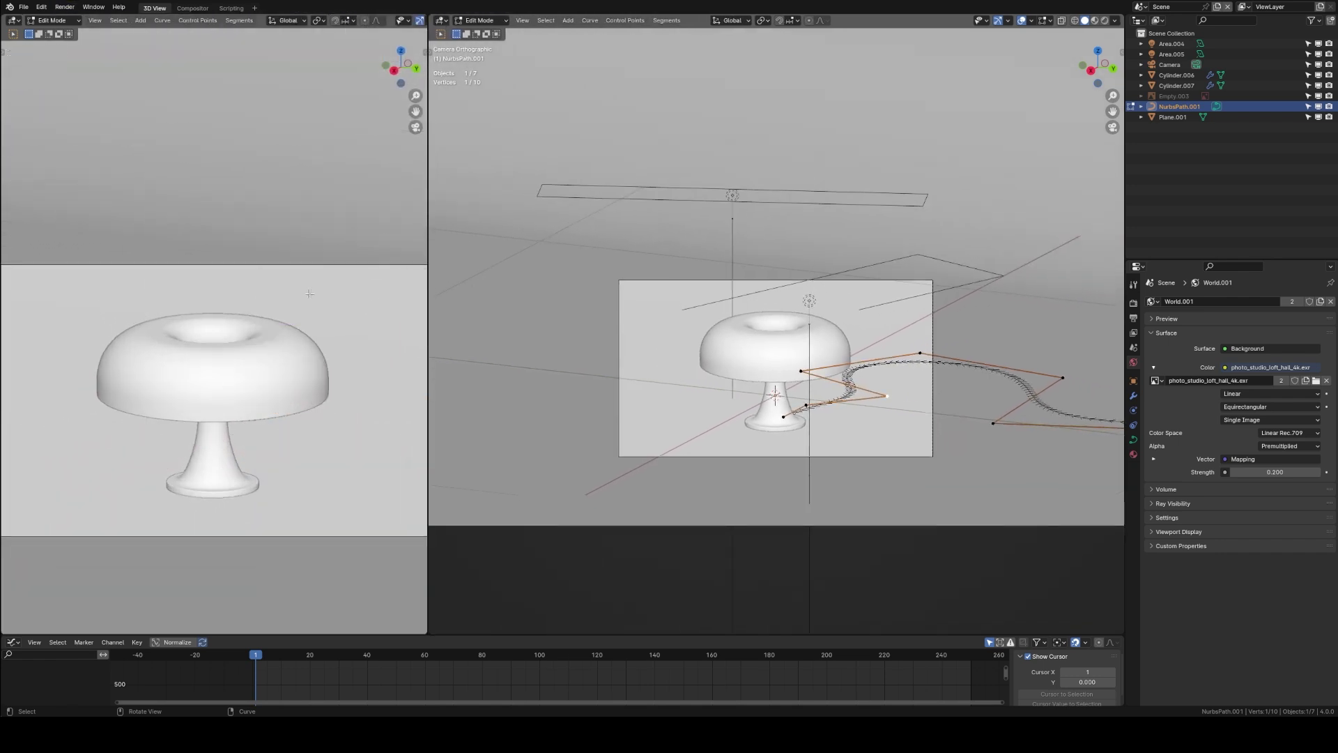
mouse_move(315, 291)
shift+middle_down()
mouse_move(267, 241)
mouse_move(328, 302)
shift+middle_up()
scroll(310, 292, down, 1)
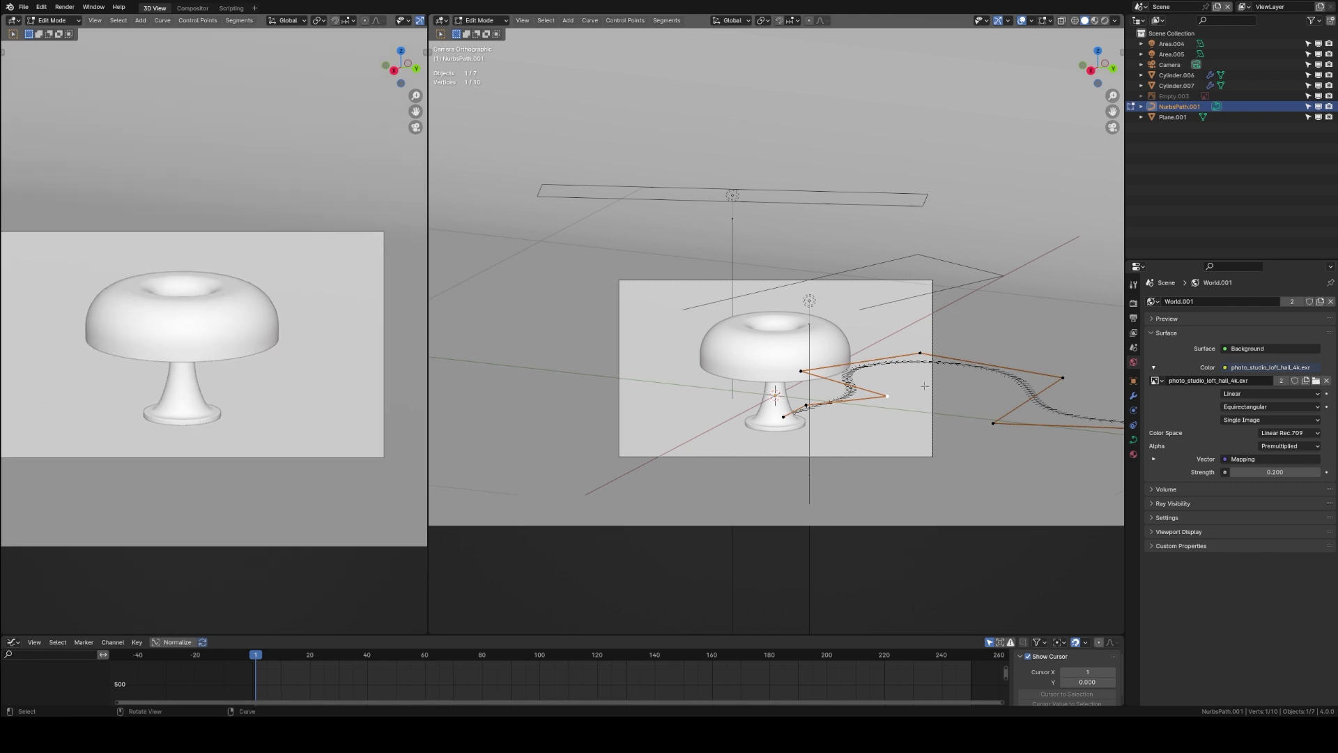
Step: Leave edit mode and give the path curve a round bevel depth so it forms a thin cable
key(Tab)
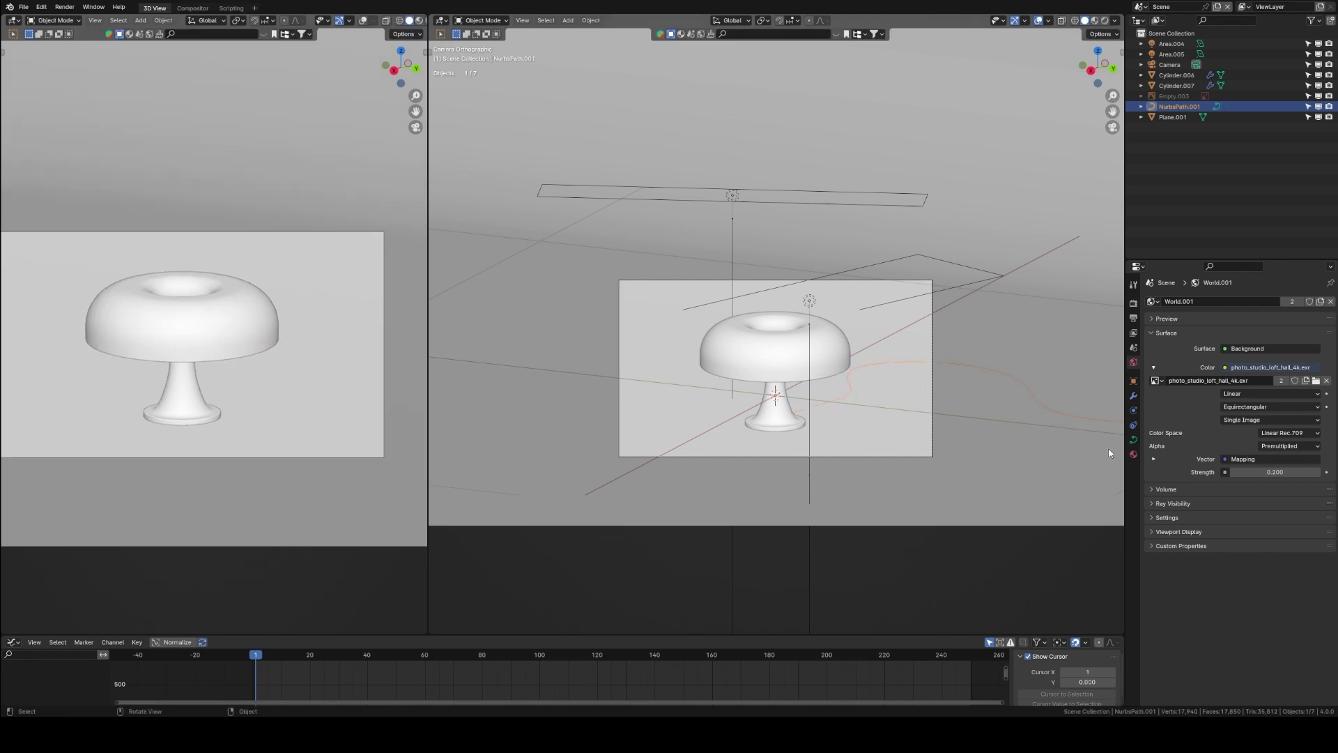
click(1133, 439)
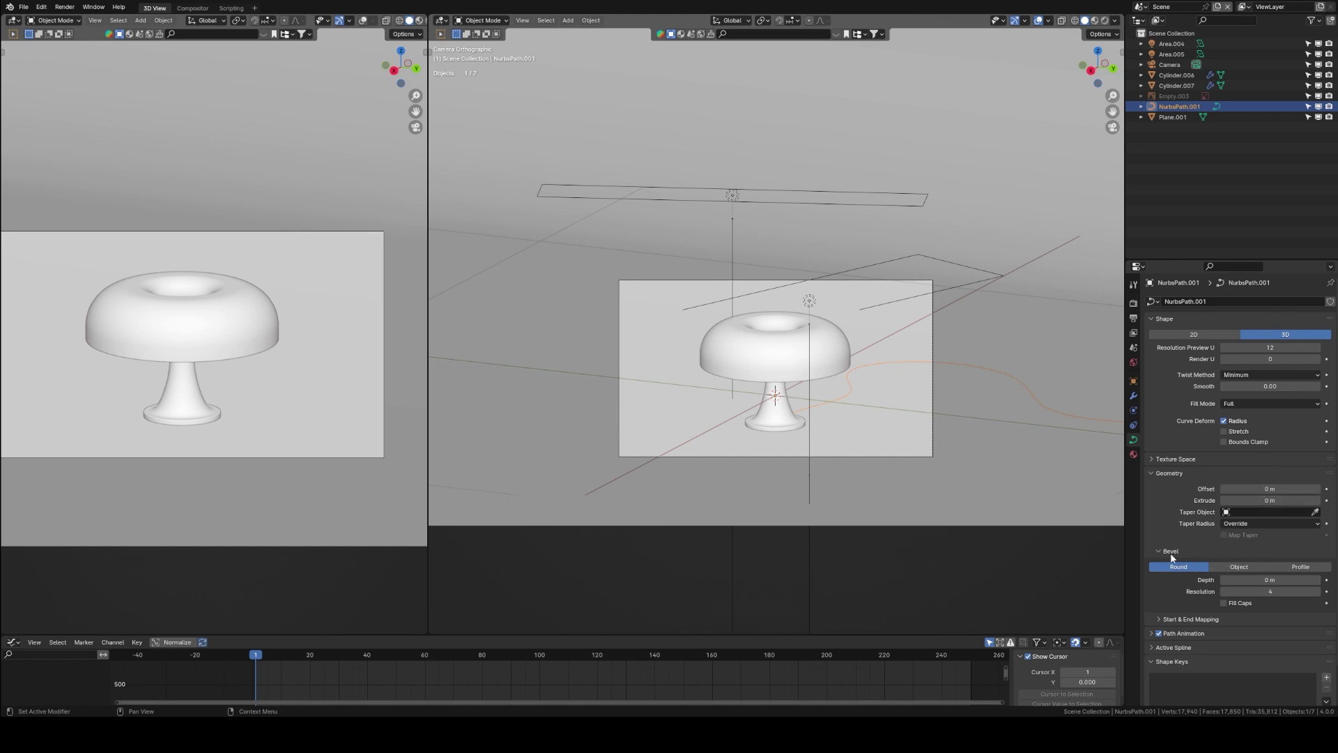
drag(1248, 580, 1265, 580)
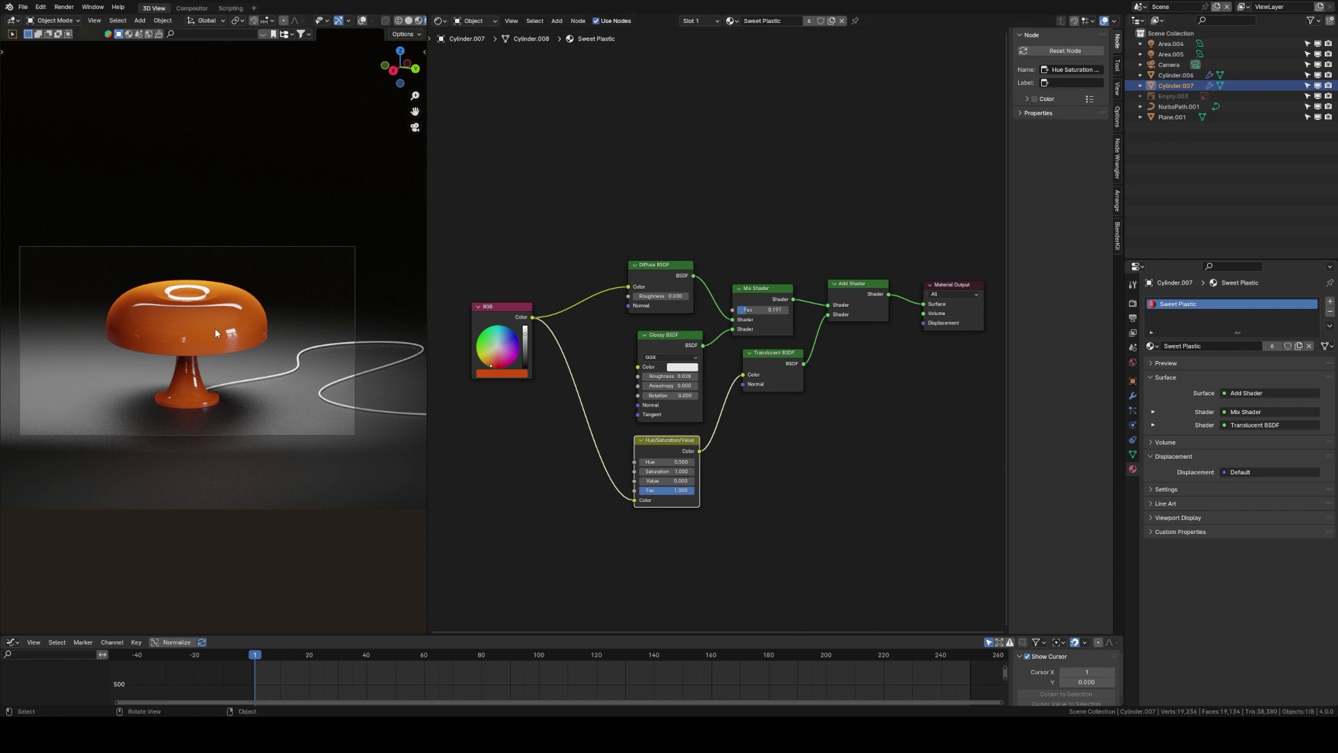
Step: Check the hex code of the RGB node's colour in the lamp's Sweet Plastic material
click(487, 375)
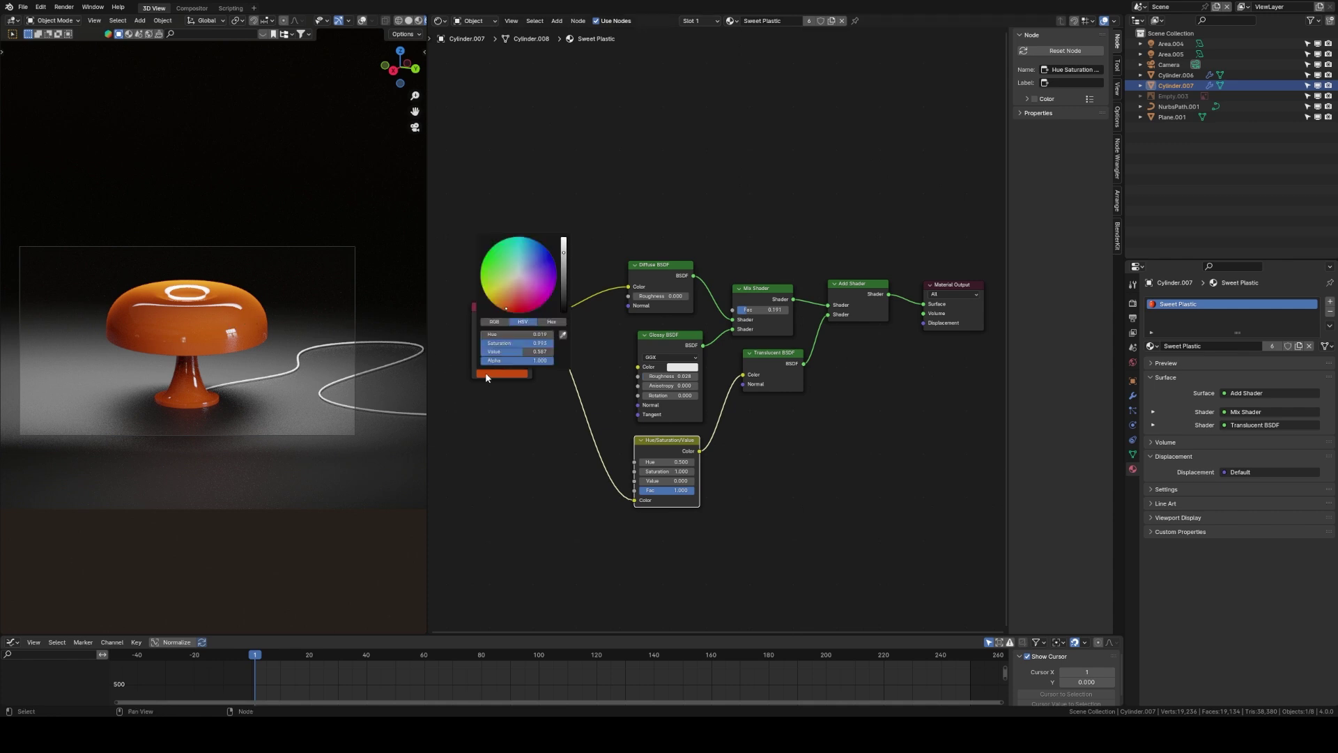
click(551, 322)
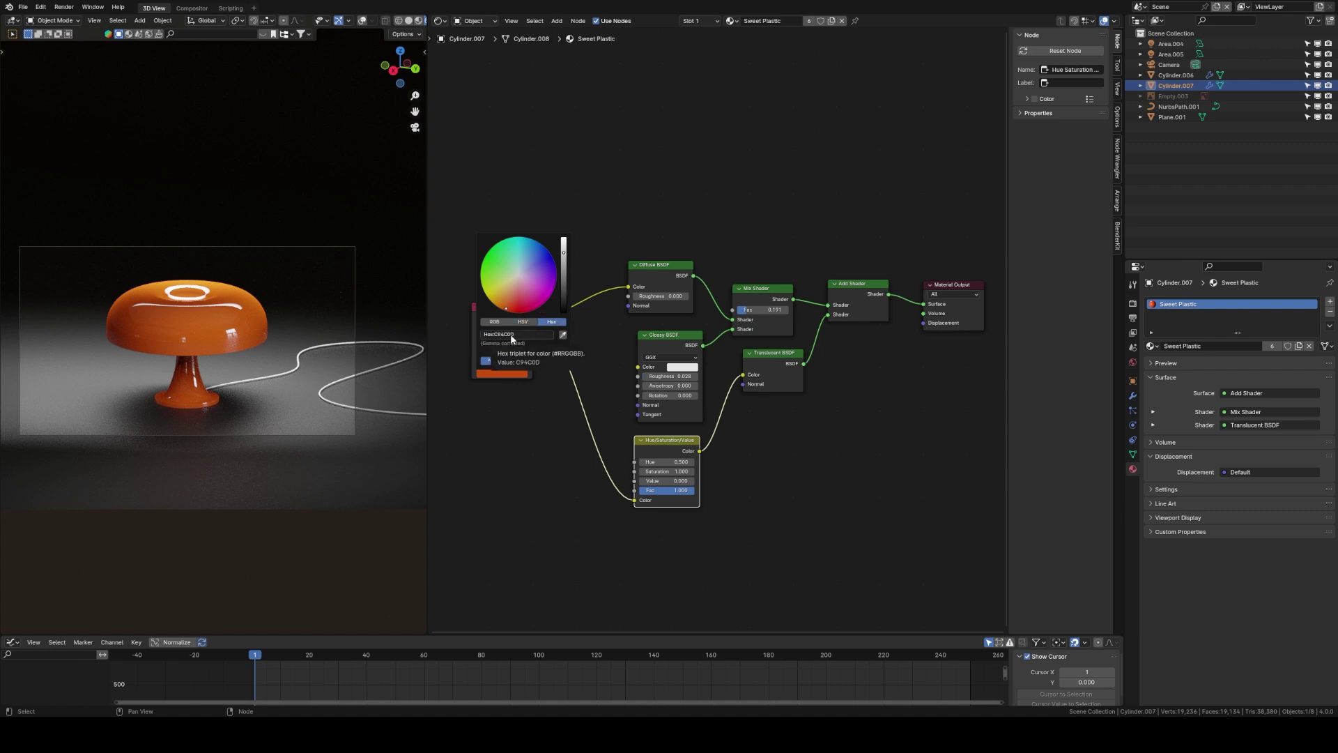
click(558, 385)
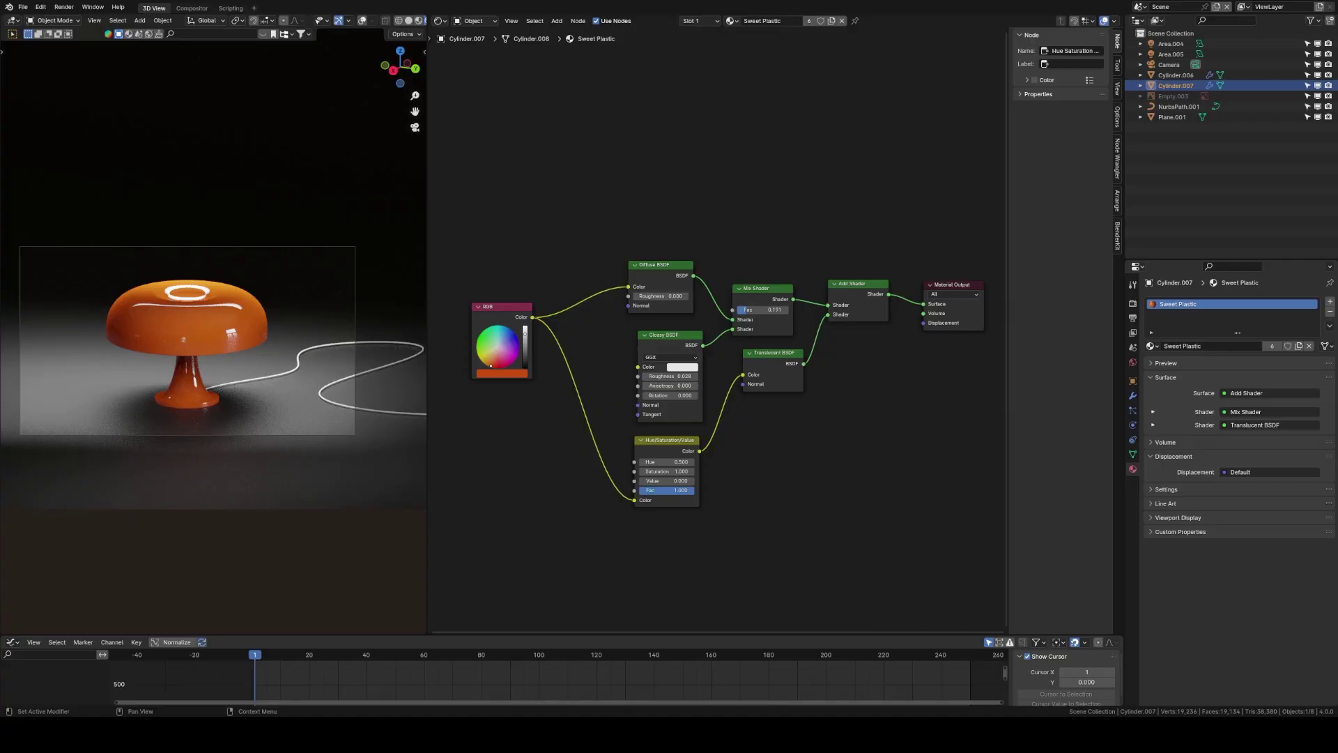
Step: Examine the backdrop plane's Principled BSDF material and bring up the world's shader nodes
click(349, 469)
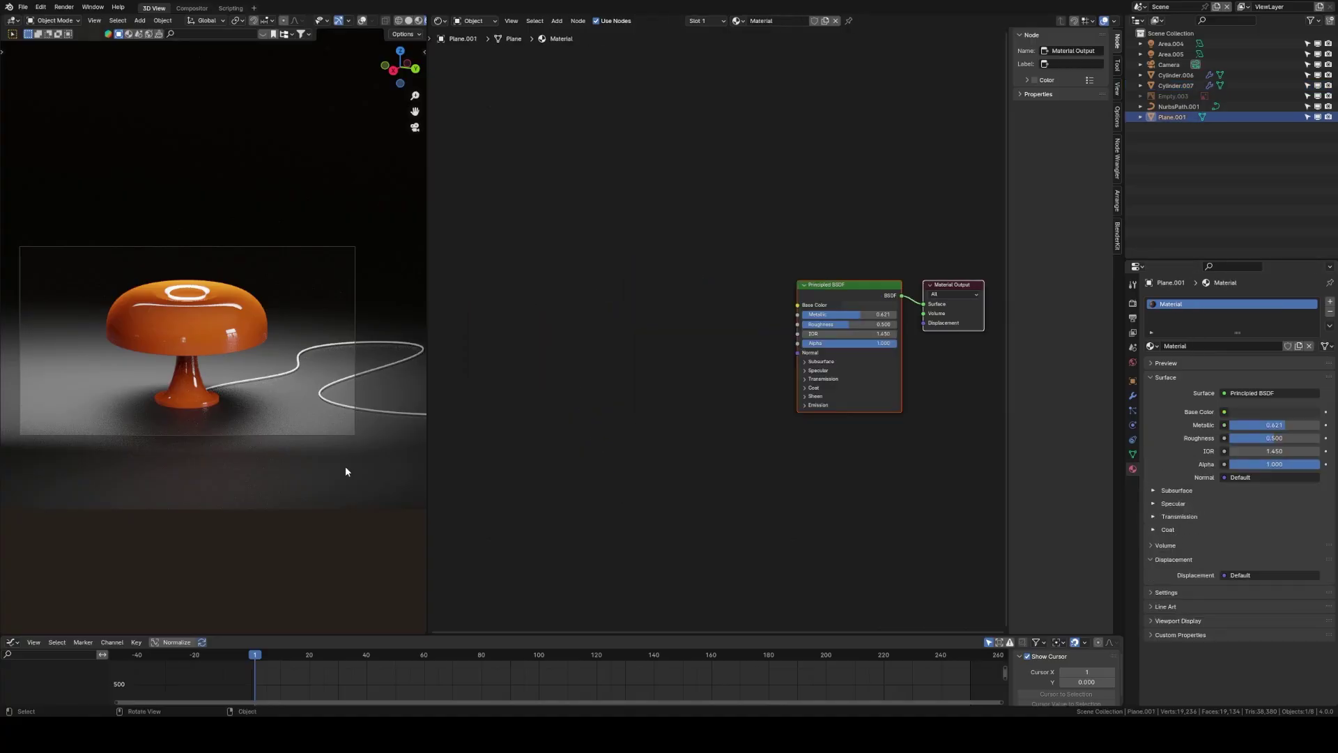
scroll(701, 293, up, 2)
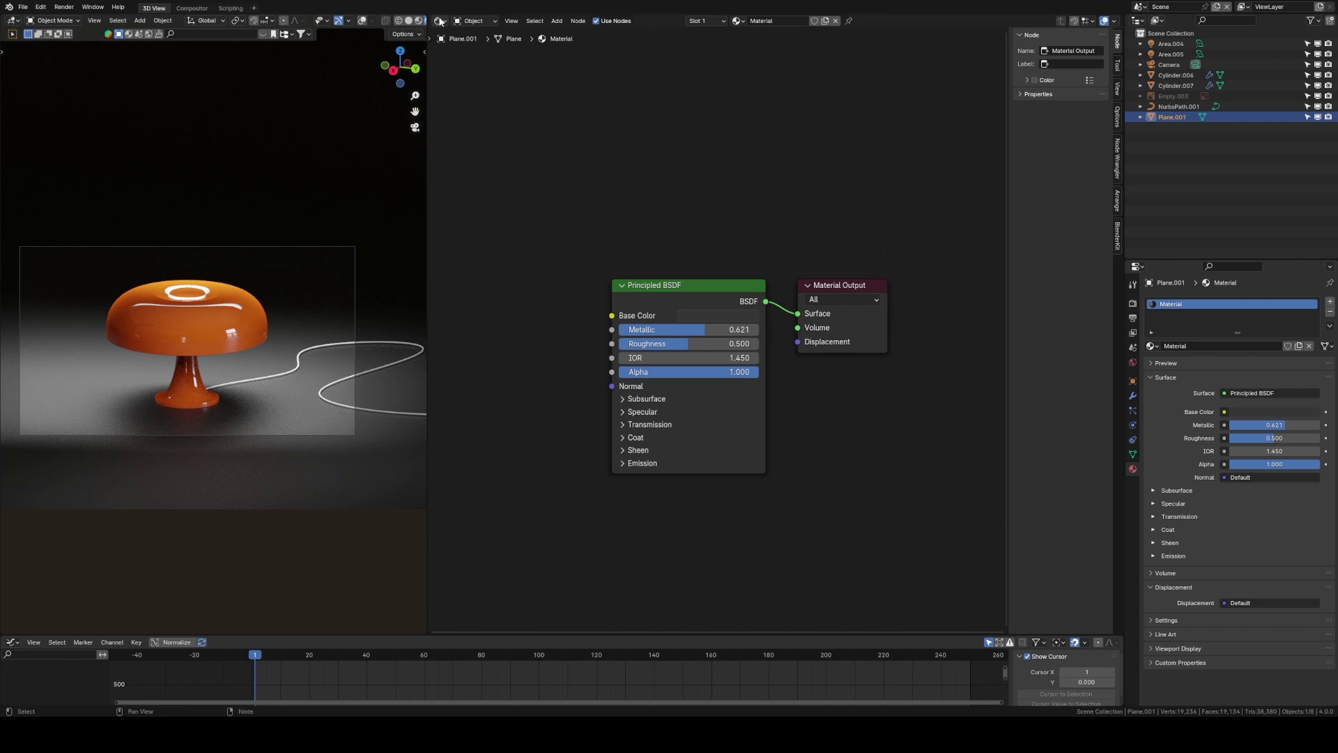
click(474, 20)
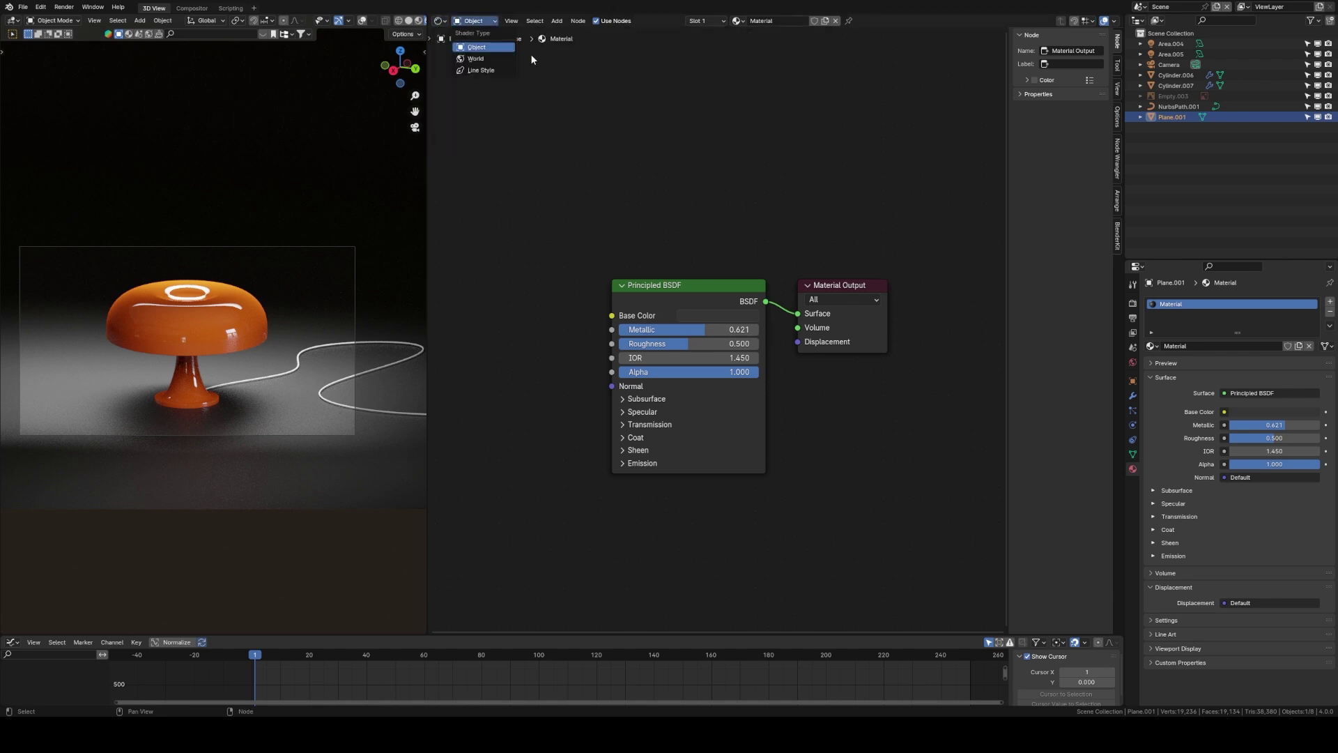
click(440, 20)
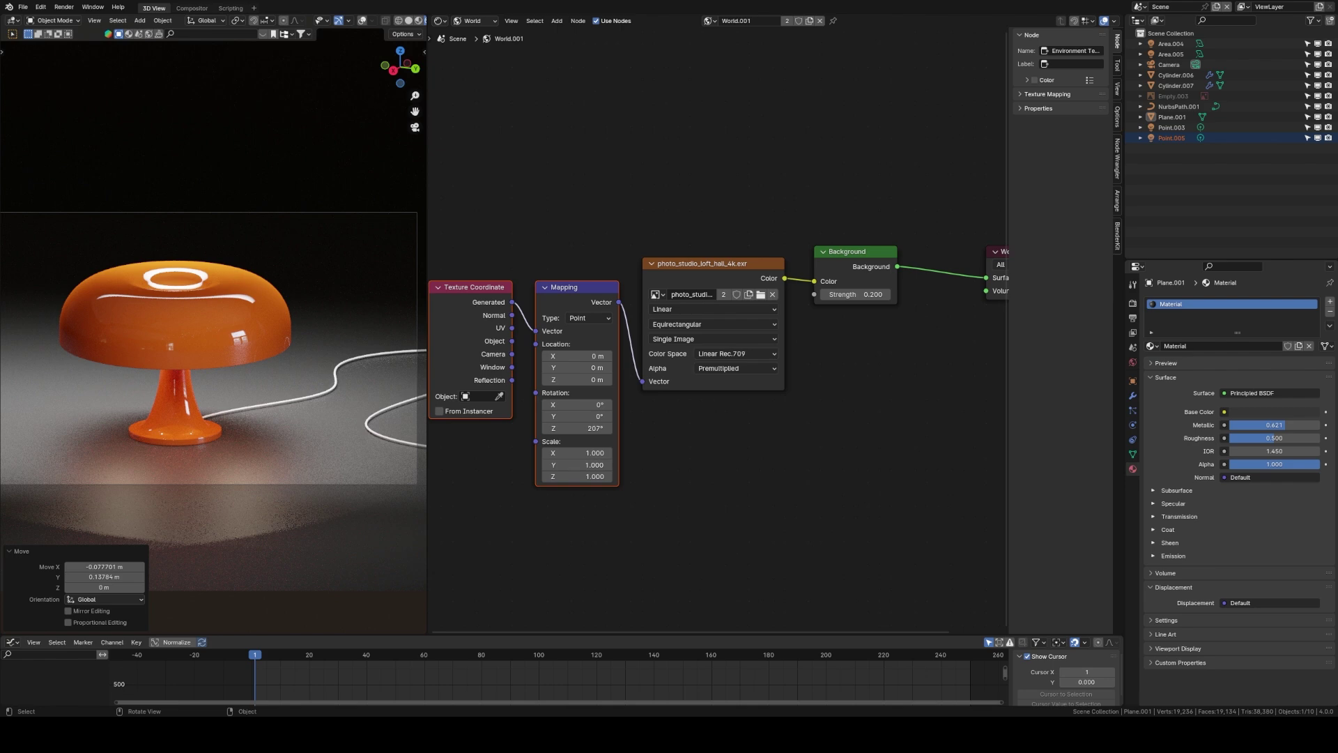
Step: Turn the shader editor area back into a 3D viewport showing the lamp in wireframe from above
click(441, 21)
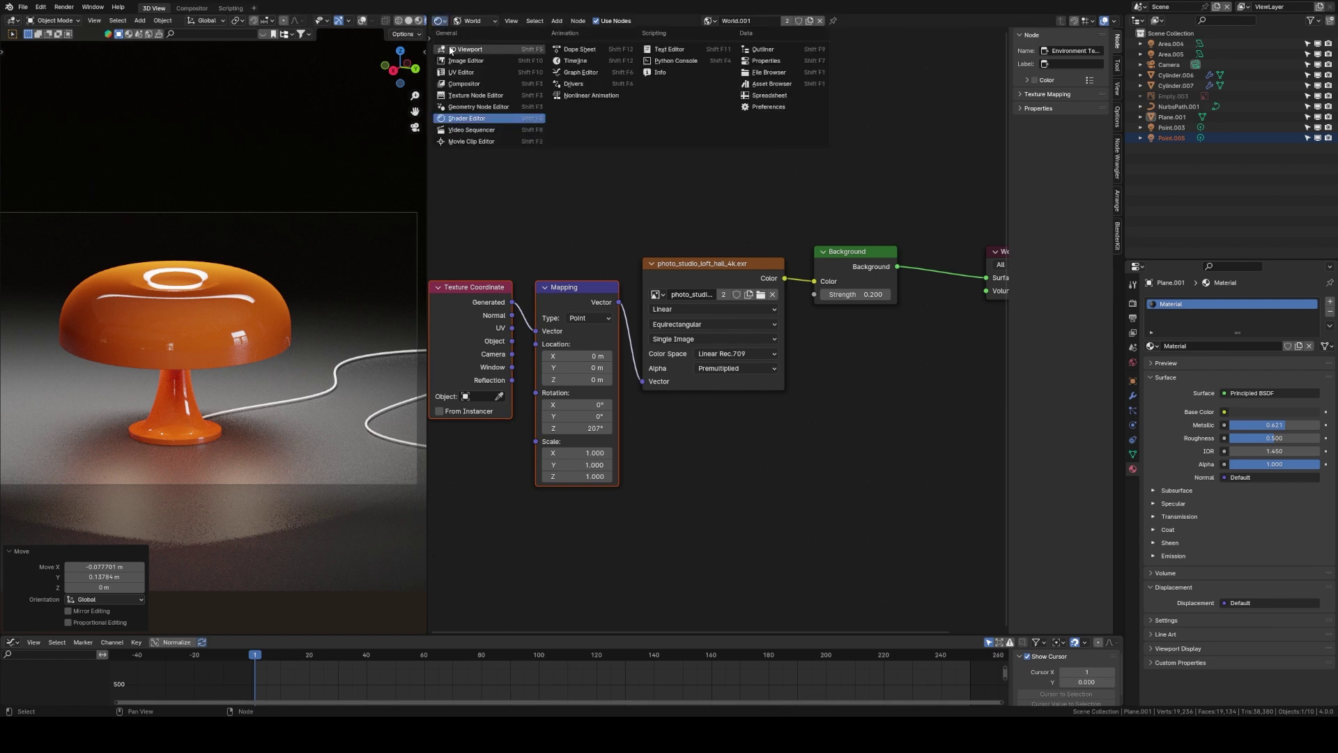
click(467, 46)
scroll(721, 401, up, 5)
key(z)
mouse_move(1058, 532)
shift+middle_down()
mouse_move(866, 406)
mouse_move(708, 390)
shift+middle_up()
click(815, 406)
Step: Examine the placement, power, radius and colour of the point lights inside the lamp shade
scroll(708, 390, up, 6)
click(614, 287)
click(615, 287)
shift+middle_drag(748, 475, 728, 433)
click(732, 476)
click(733, 474)
key(shift+a)
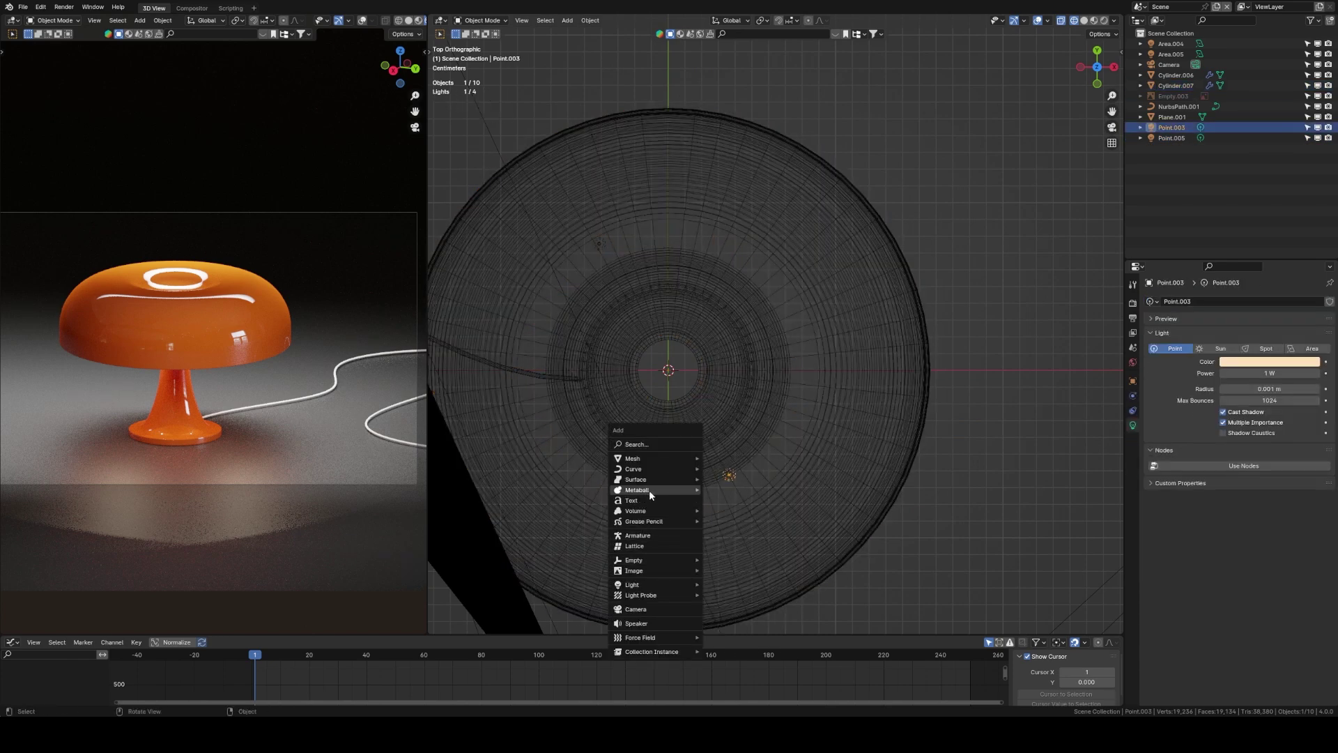
mouse_move(645, 586)
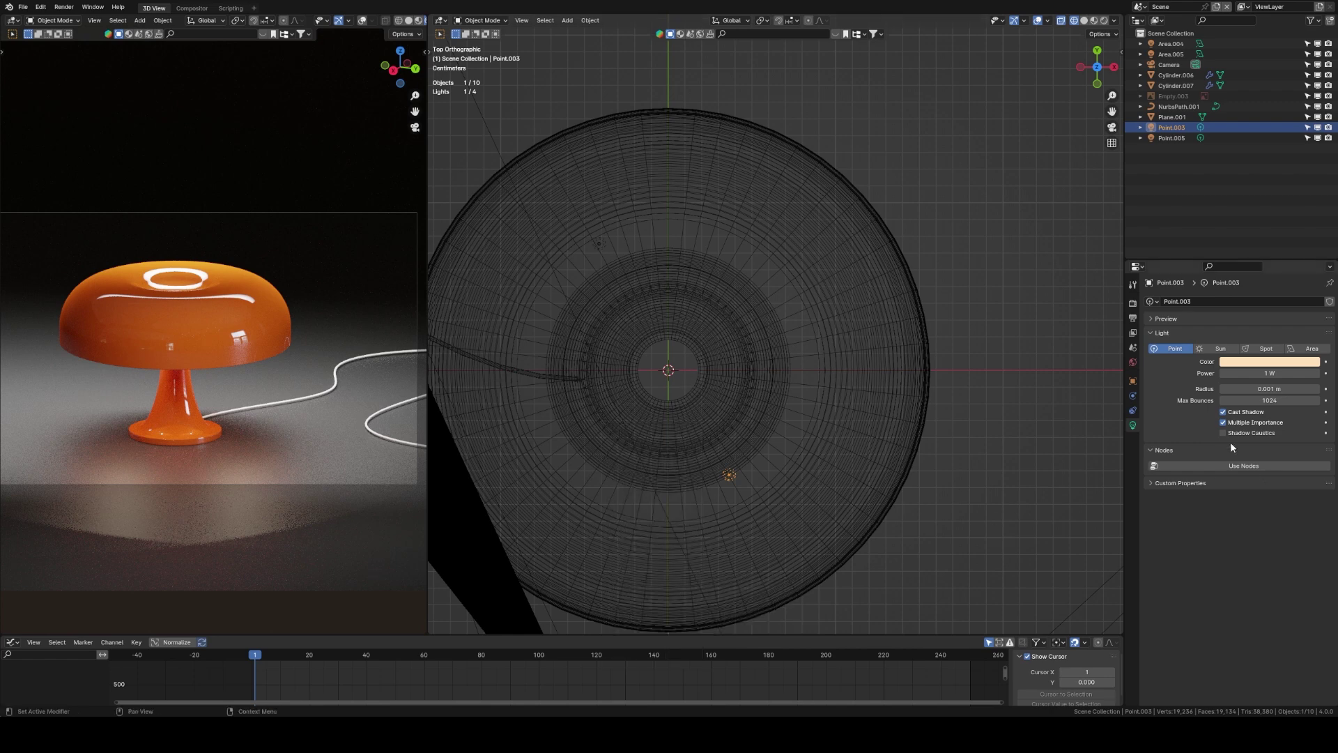
click(1269, 362)
Step: Set the roughness of the backdrop plane's material to 0.207
click(275, 462)
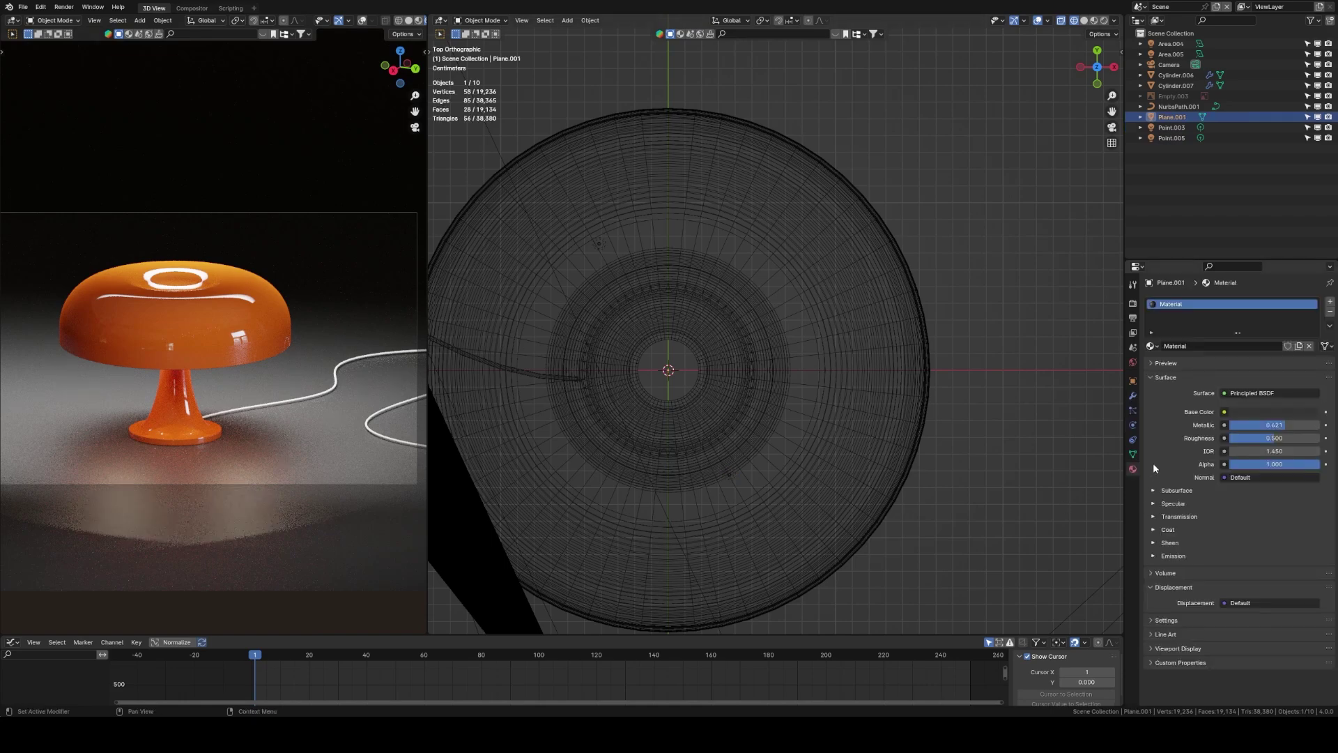
mouse_move(1273, 440)
mouse_down()
mouse_move(1234, 440)
mouse_move(1248, 439)
mouse_up()
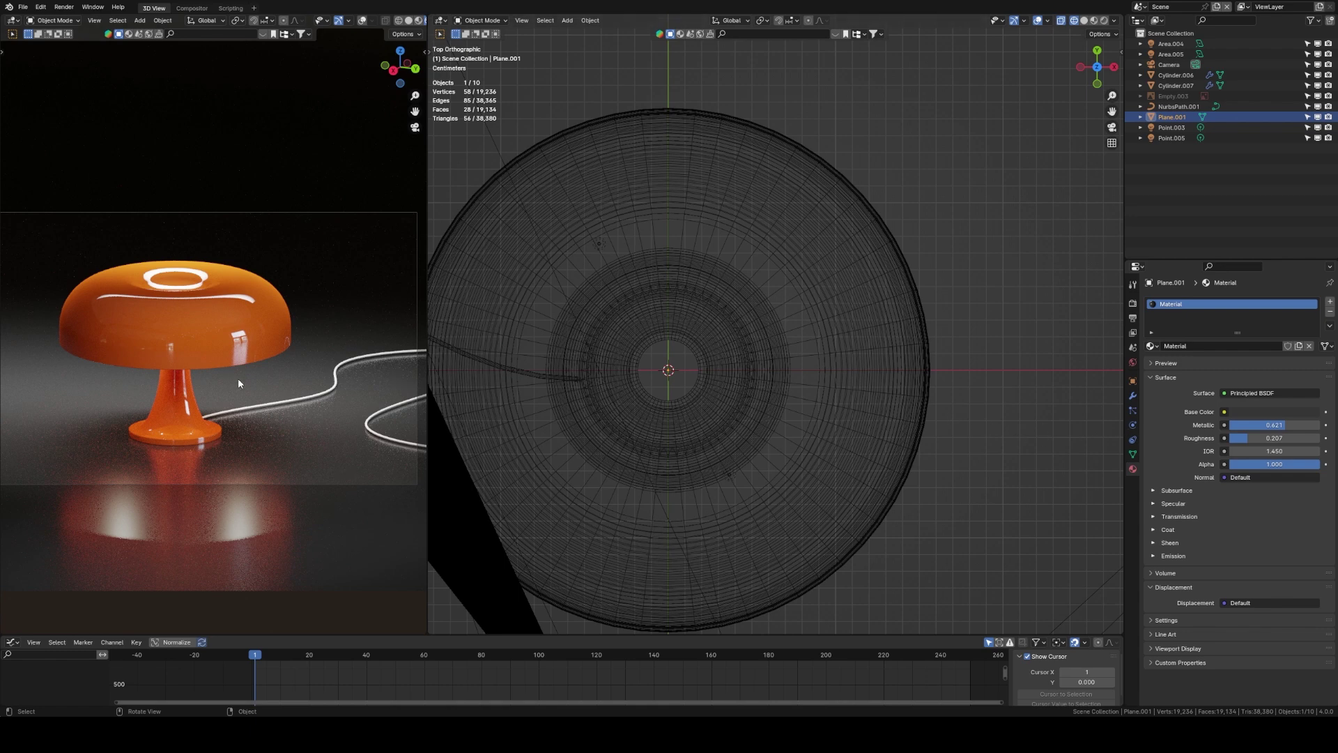
Step: Preview the lamp and its floor reflection up close in rendered viewport shading
scroll(775, 328, down, 3)
key(z)
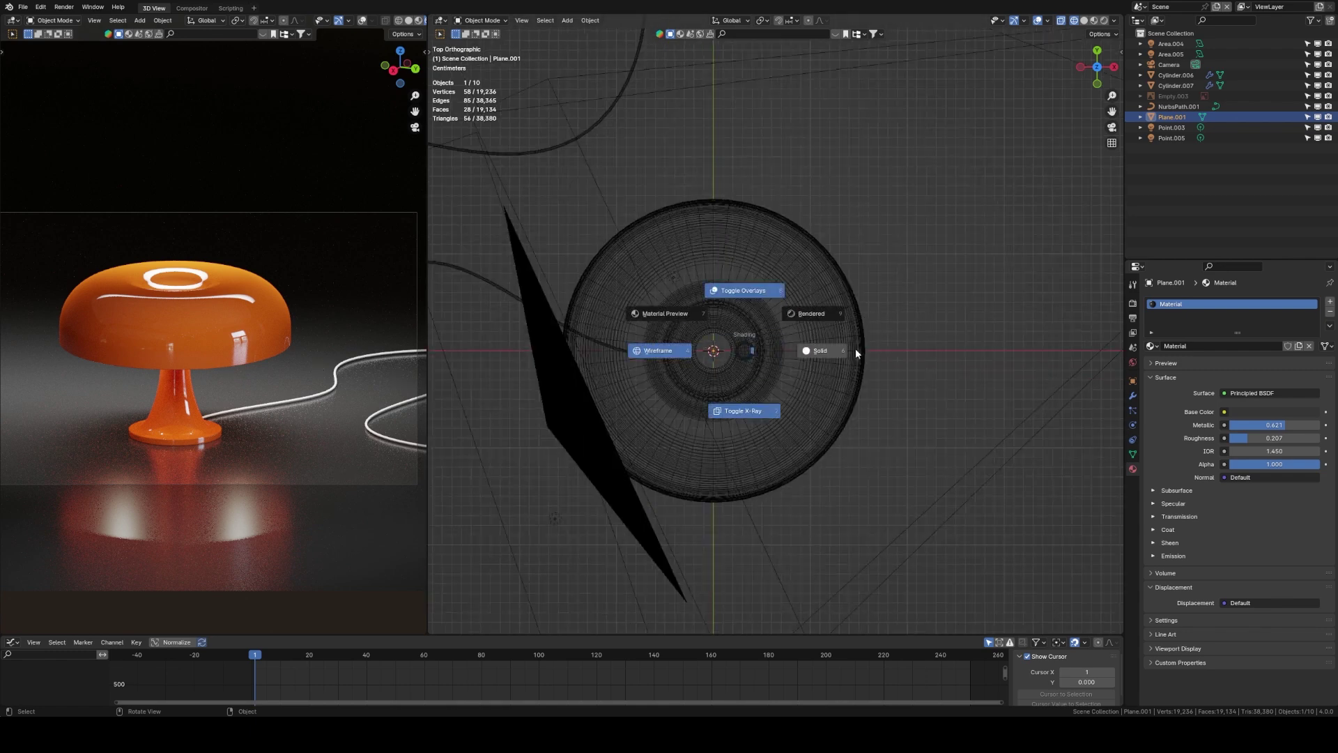
click(827, 306)
middle_drag(835, 393, 793, 318)
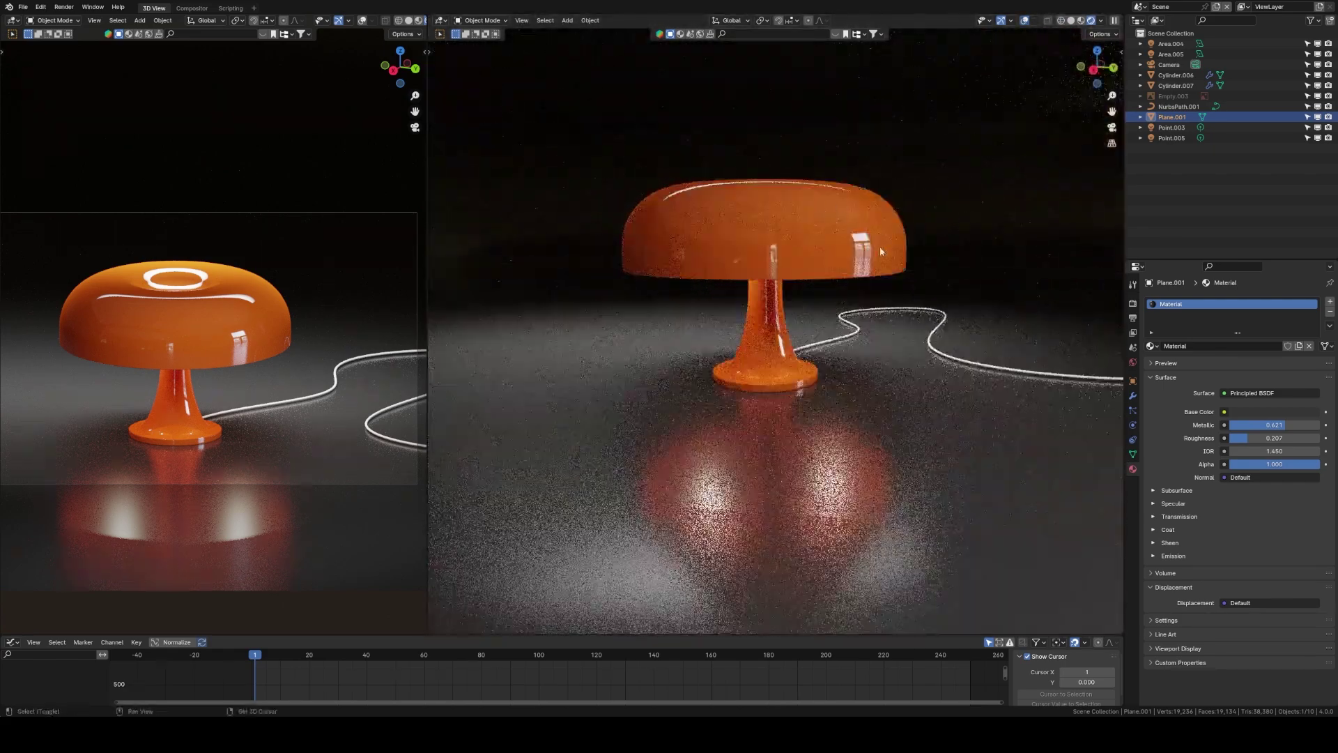
scroll(842, 328, up, 4)
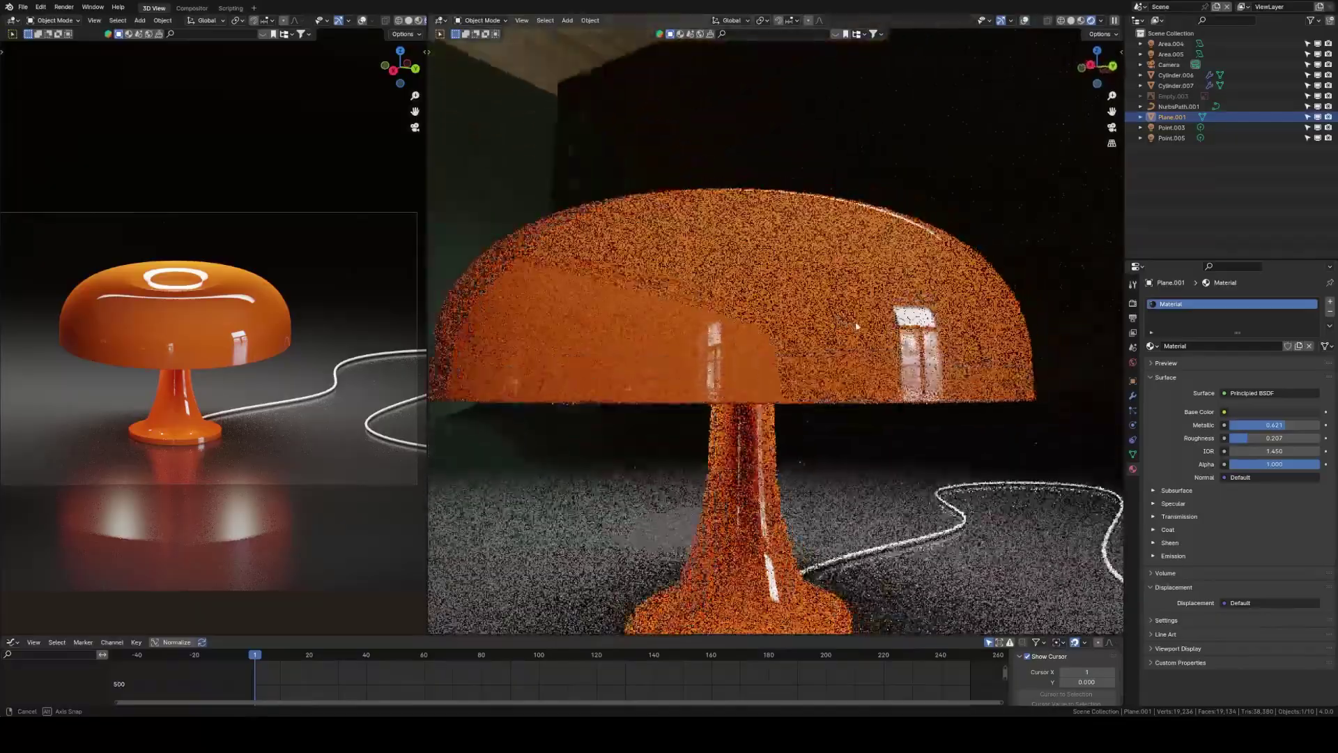